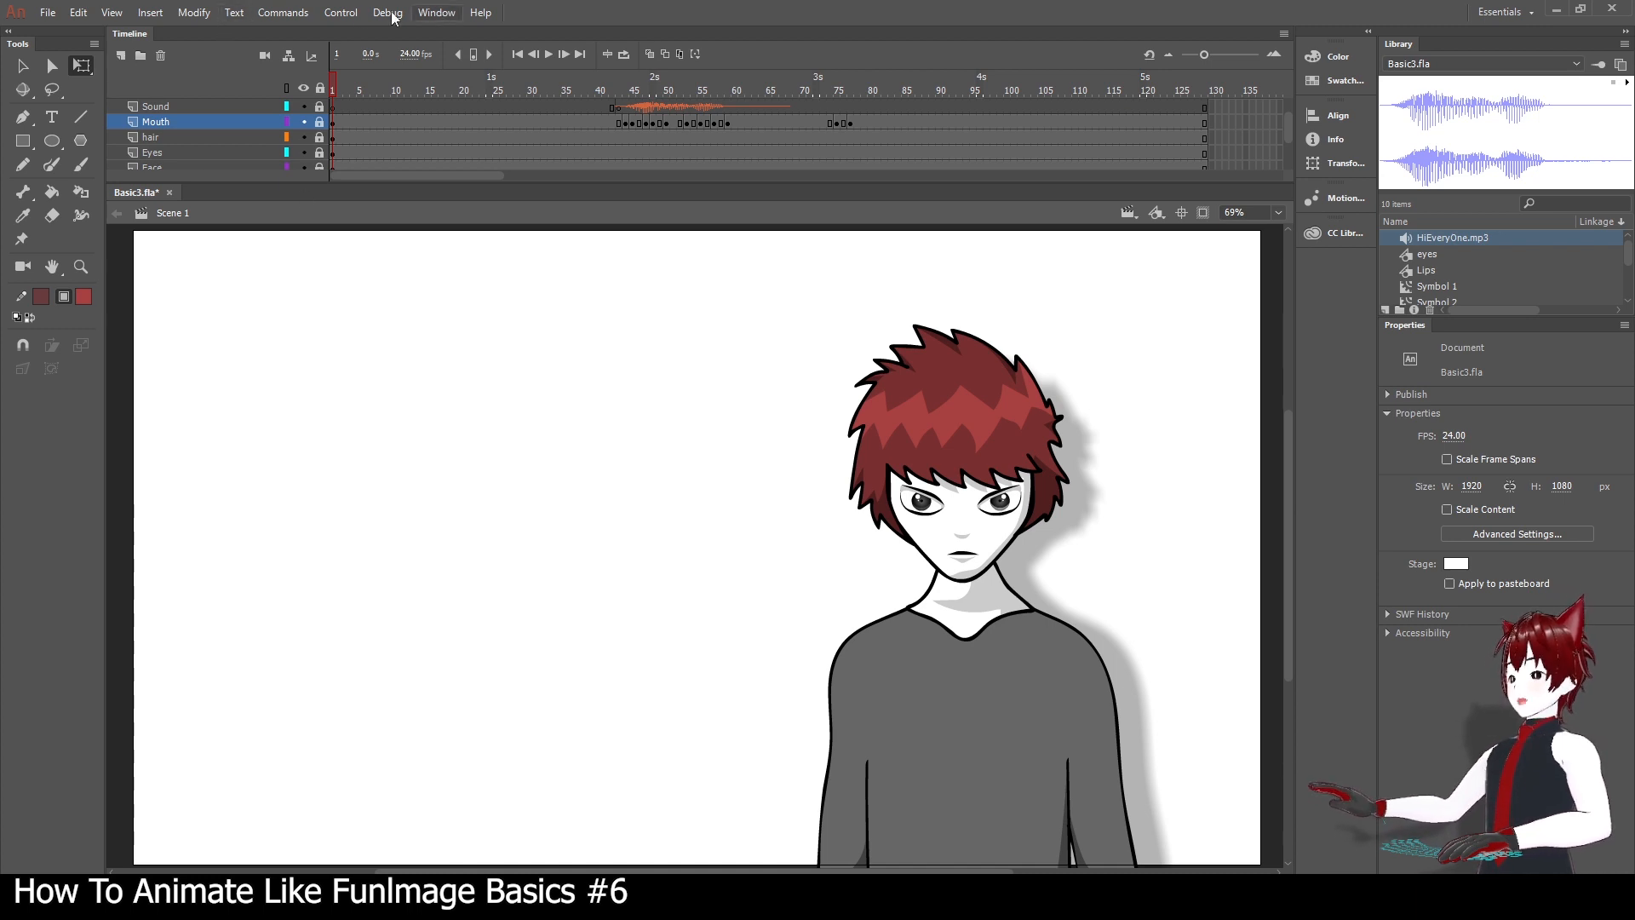
Open the Export Image settings for the current frame, fit the whole stage in the preview and check the available presets.
{"action": "left_click", "coordinate": [48, 14]}
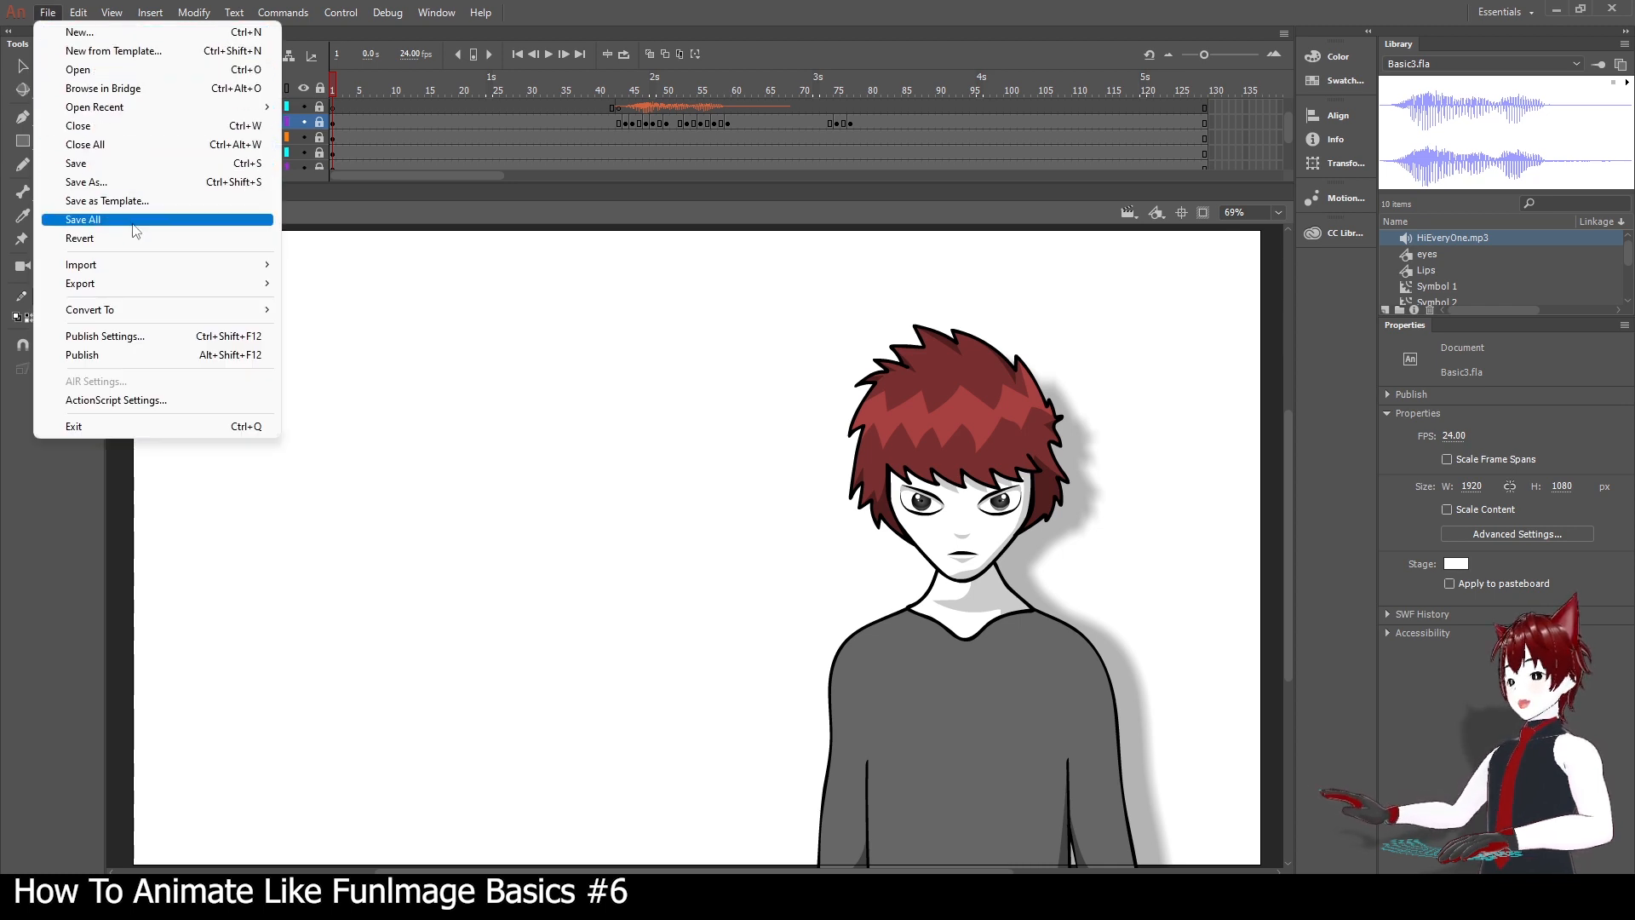
{"action": "mouse_move", "coordinate": [161, 286]}
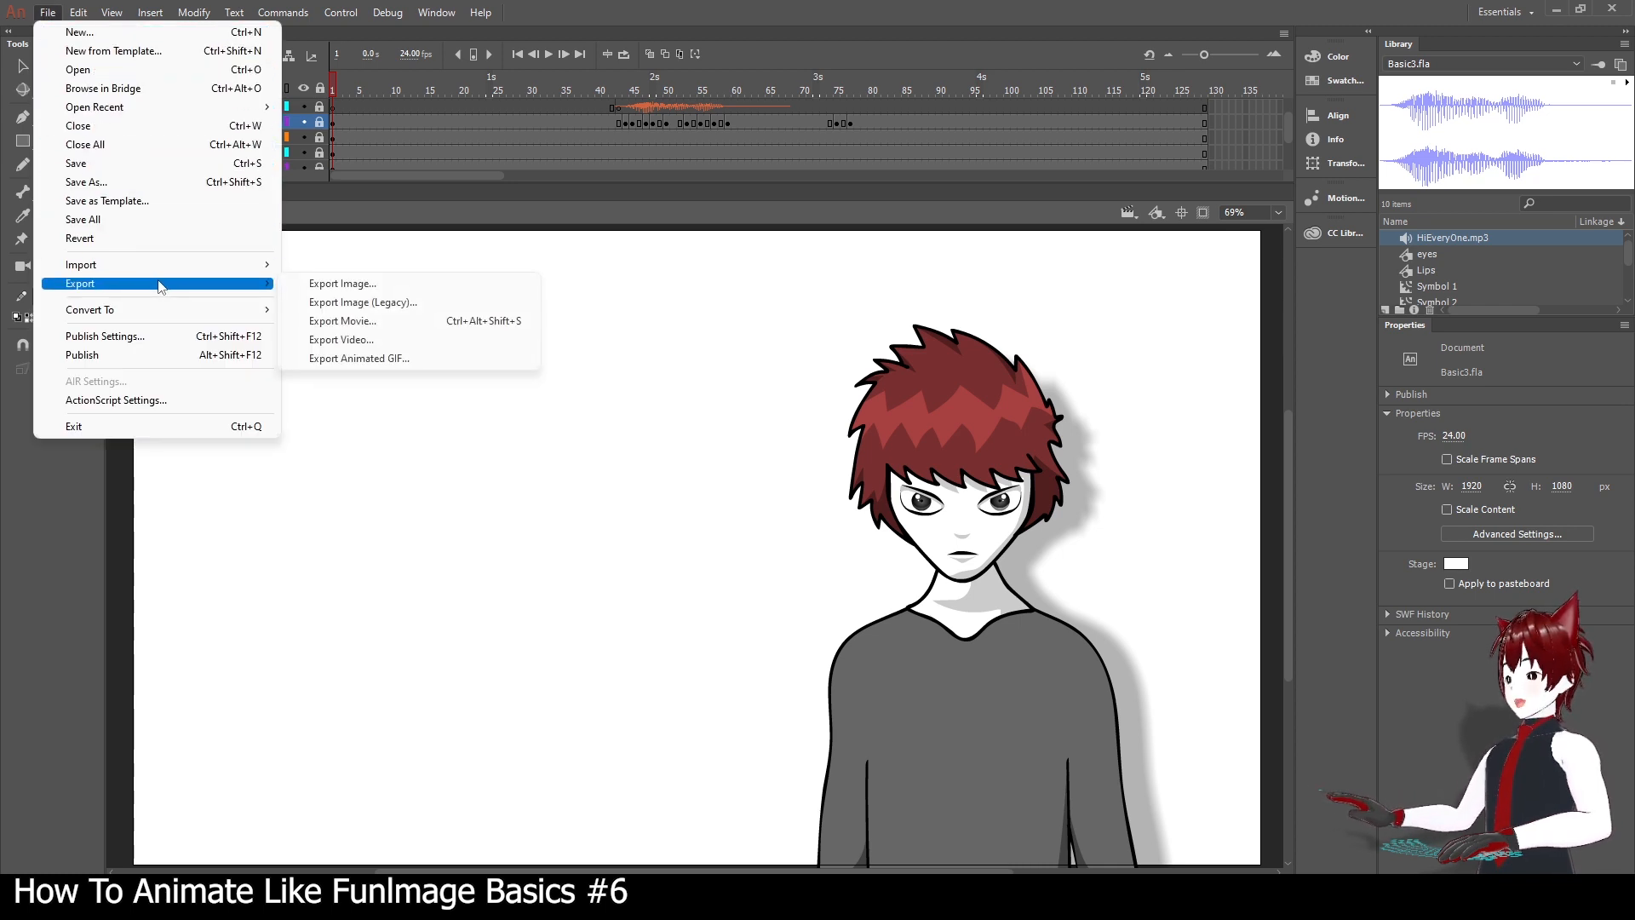
{"action": "left_click", "coordinate": [358, 291]}
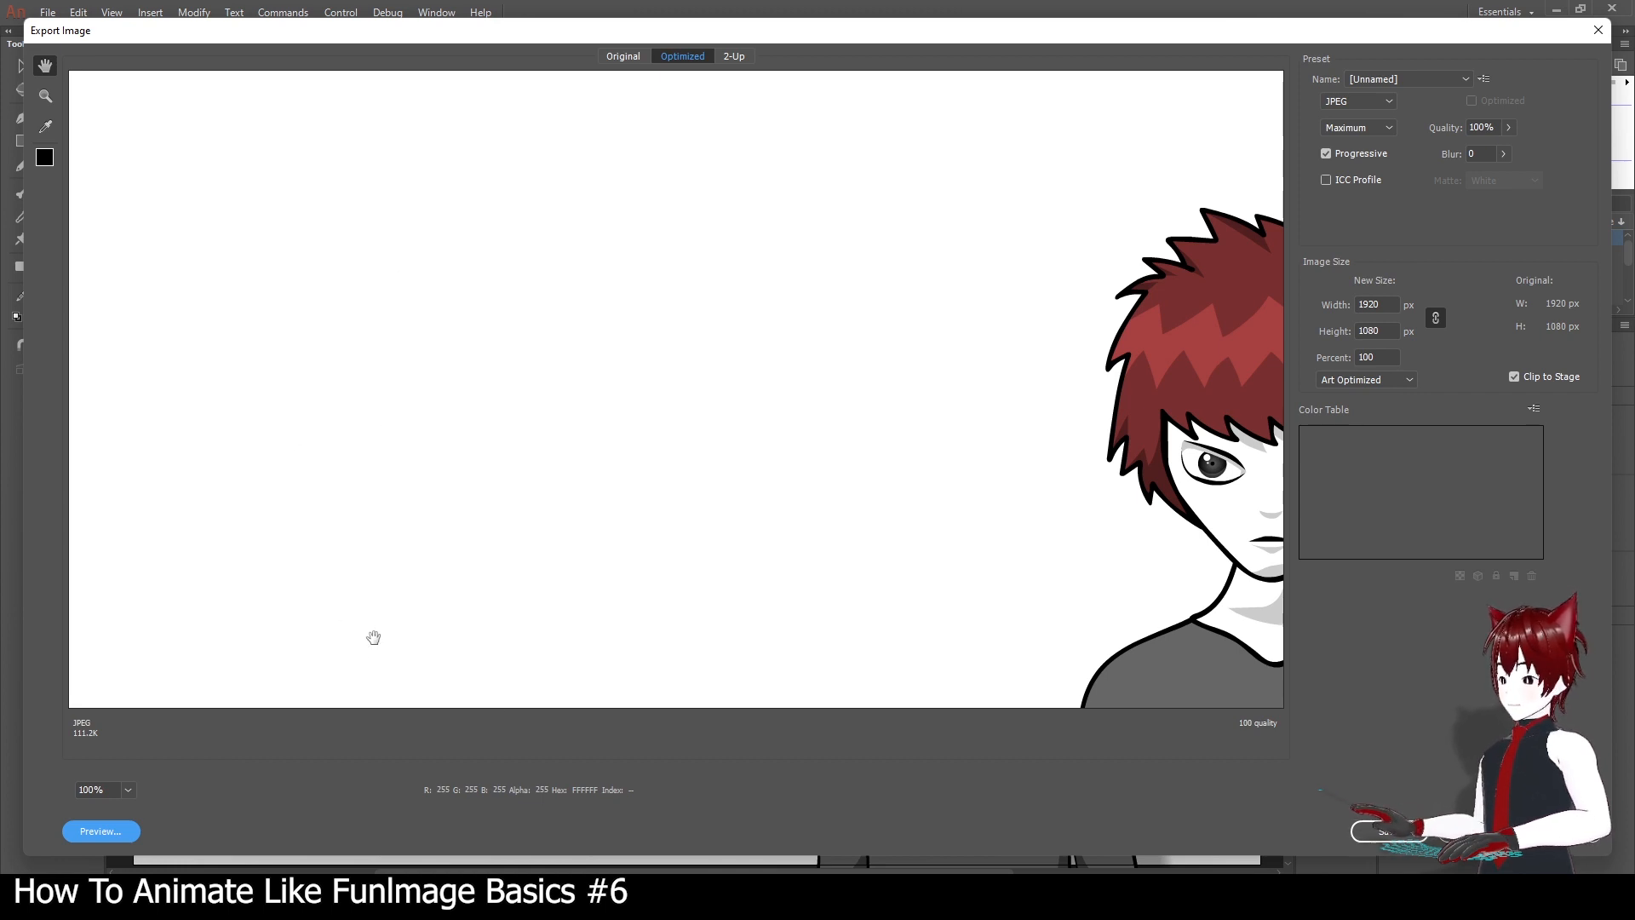
{"action": "left_click_drag", "start_coordinate": [891, 446], "coordinate": [472, 358]}
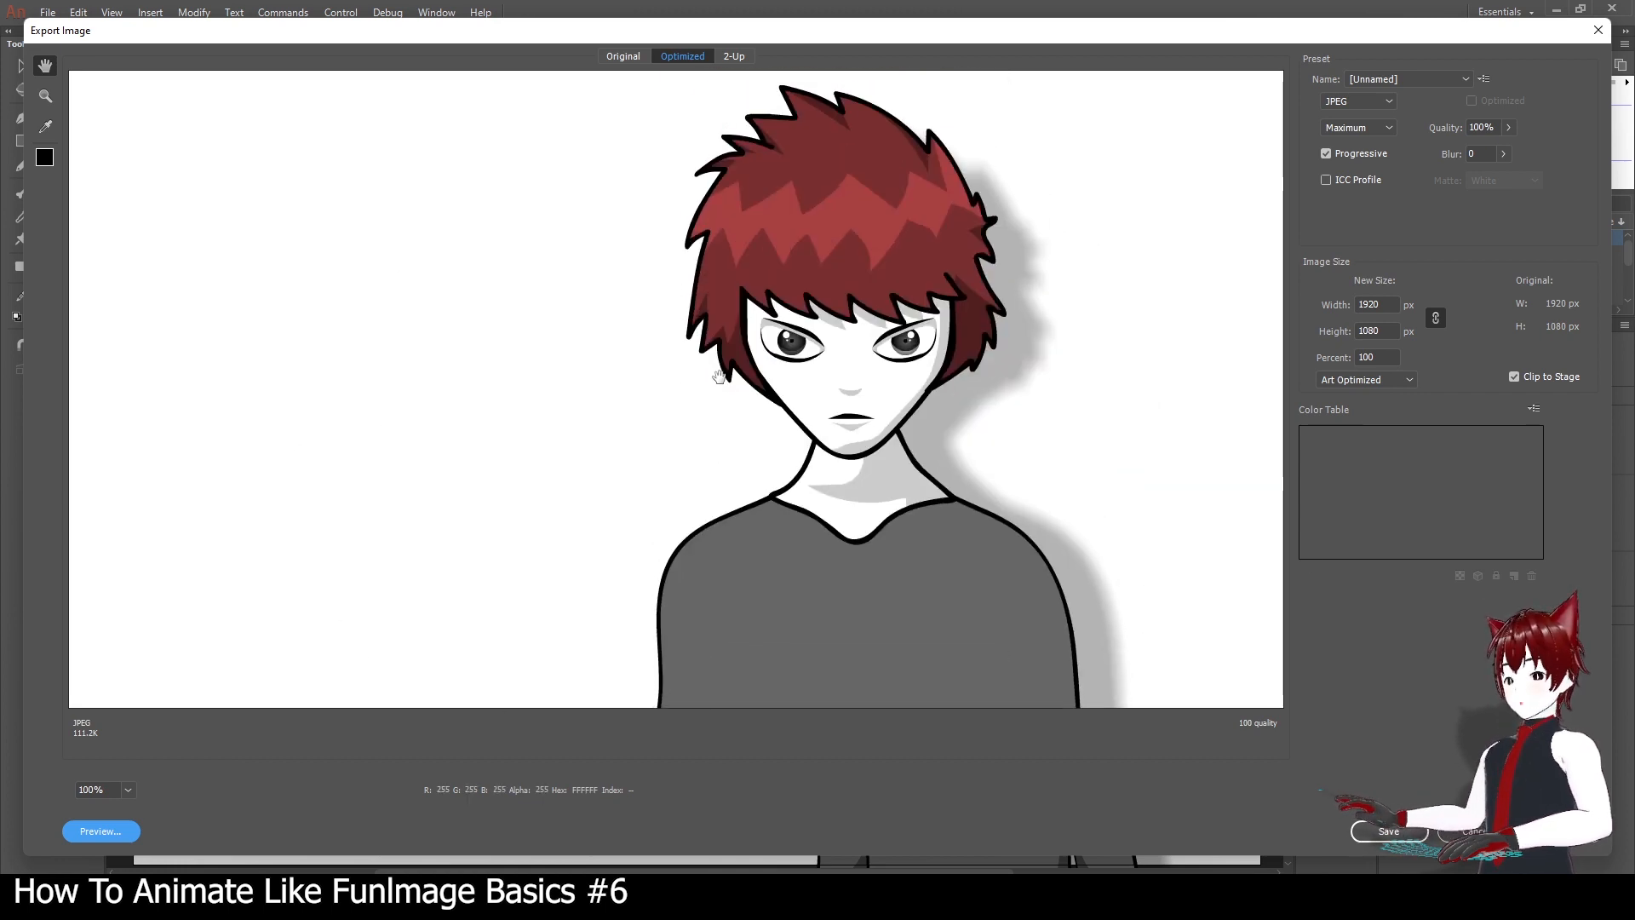
{"action": "left_click", "coordinate": [128, 790]}
{"action": "left_click", "coordinate": [166, 771]}
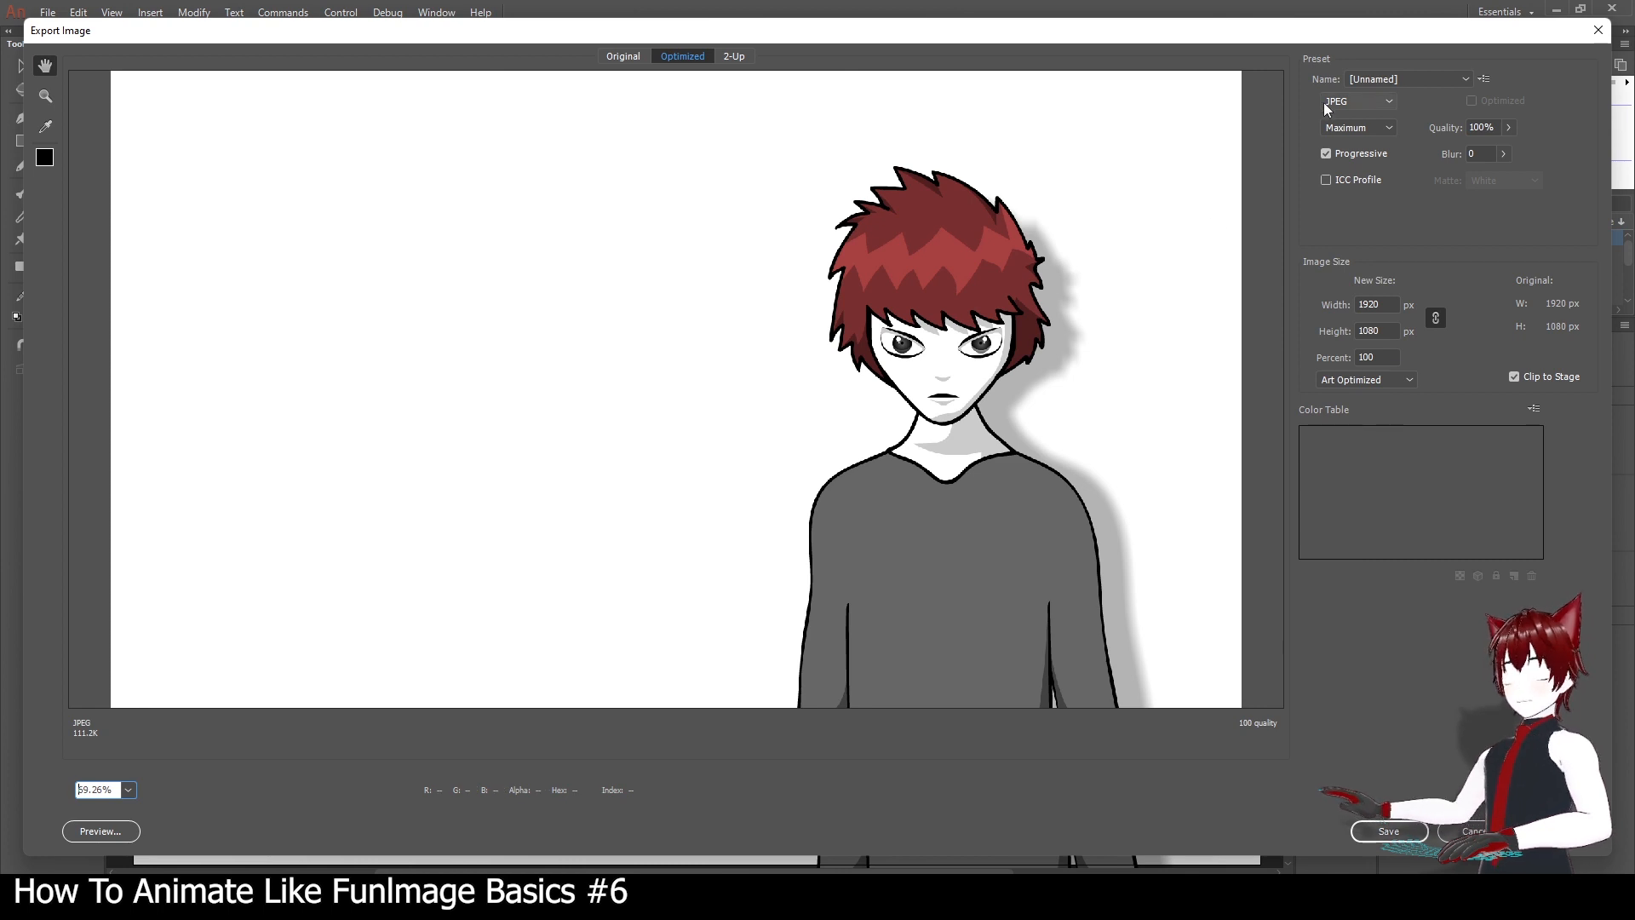
{"action": "left_click", "coordinate": [1432, 80]}
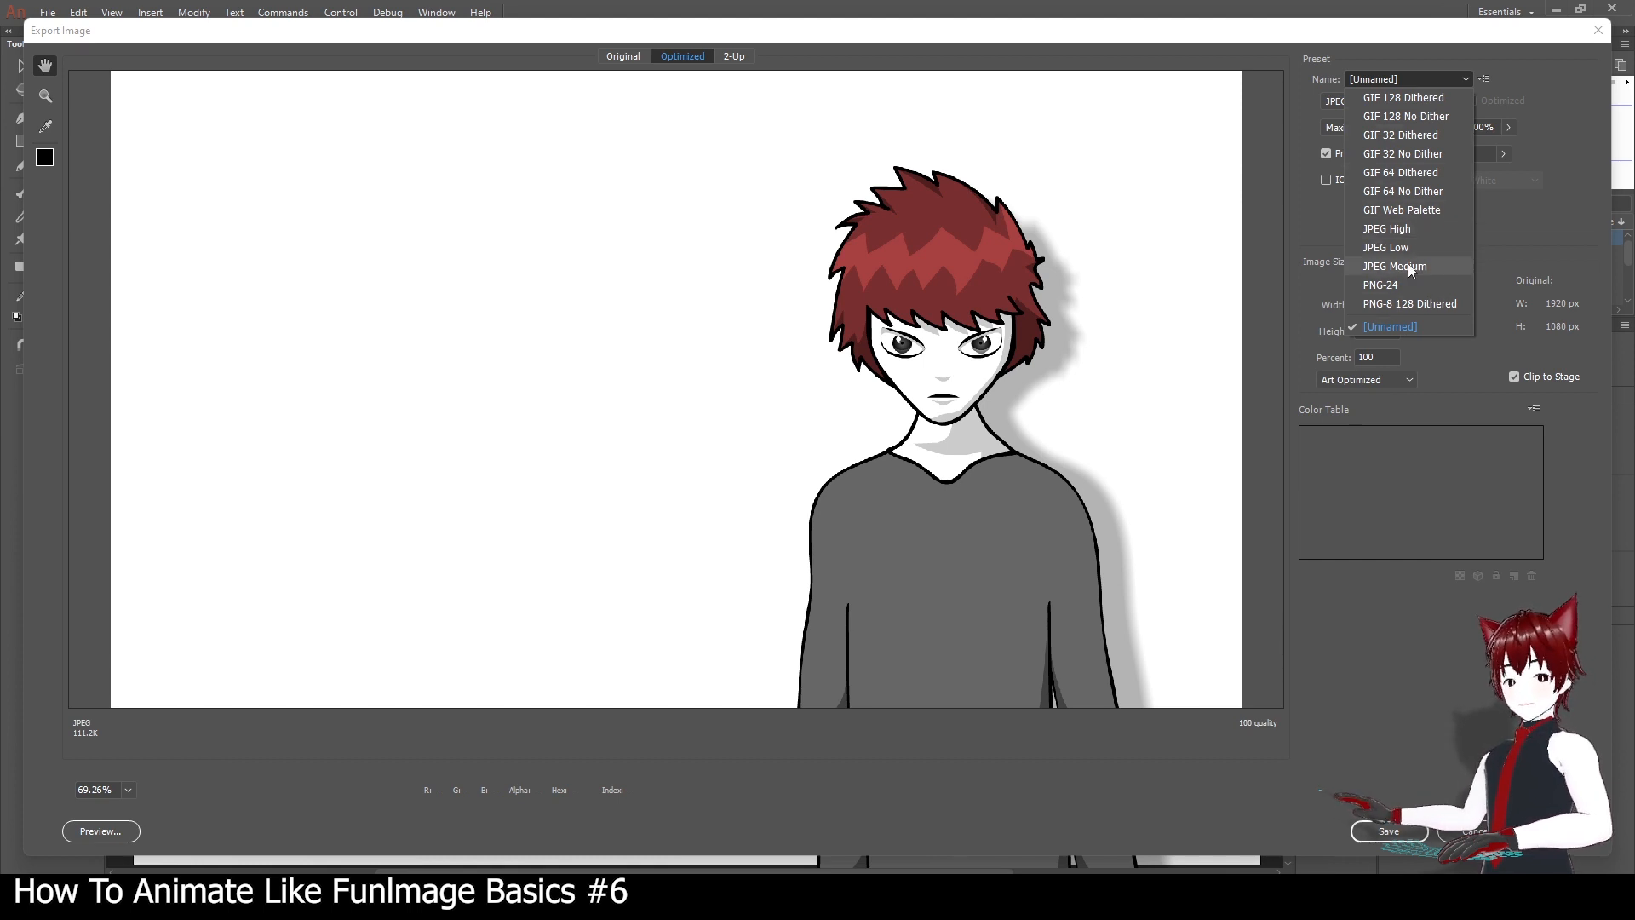
{"action": "left_click", "coordinate": [1572, 111]}
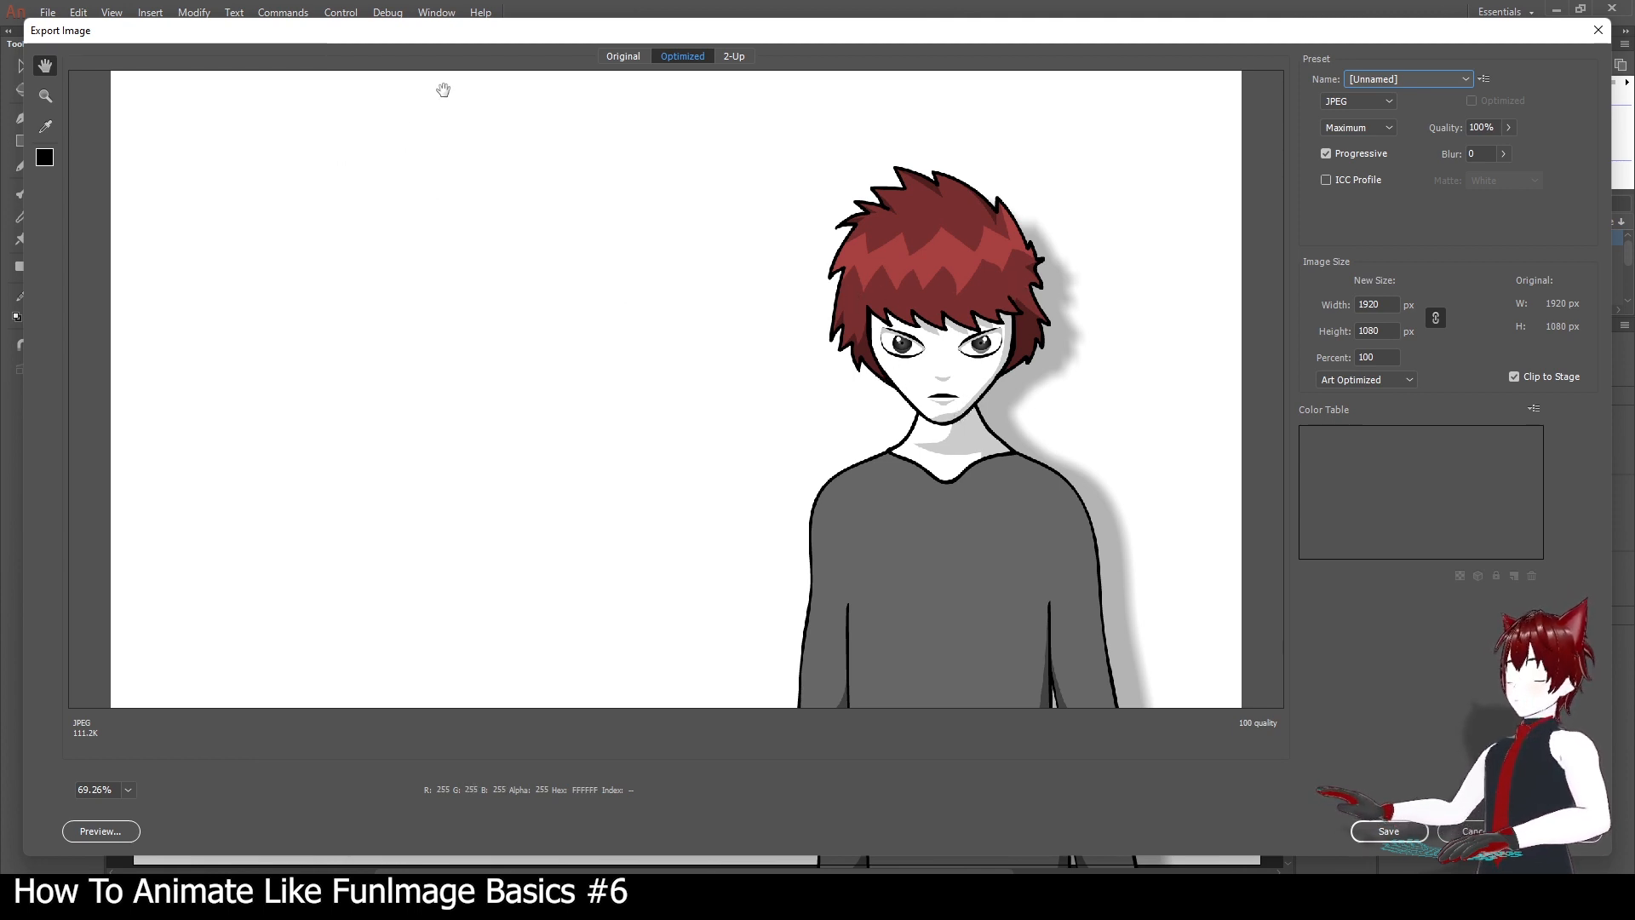
Turn off Clip to Stage and set the export format to PNG-24 with Transparency enabled.
{"action": "left_click", "coordinate": [1514, 377]}
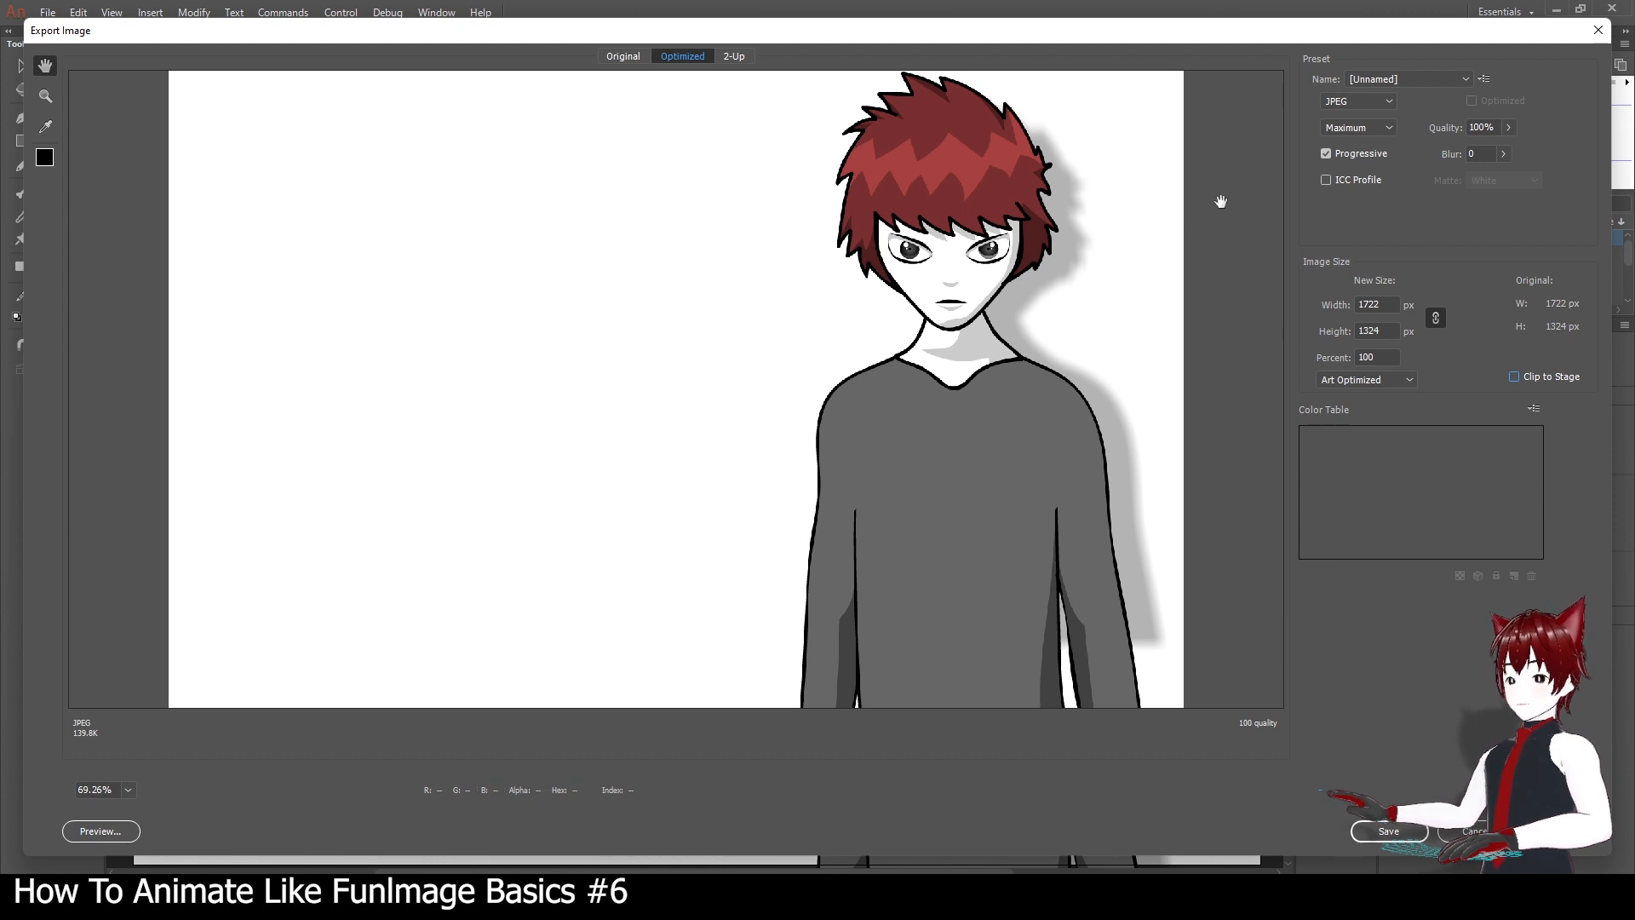
{"action": "left_click", "coordinate": [1387, 95]}
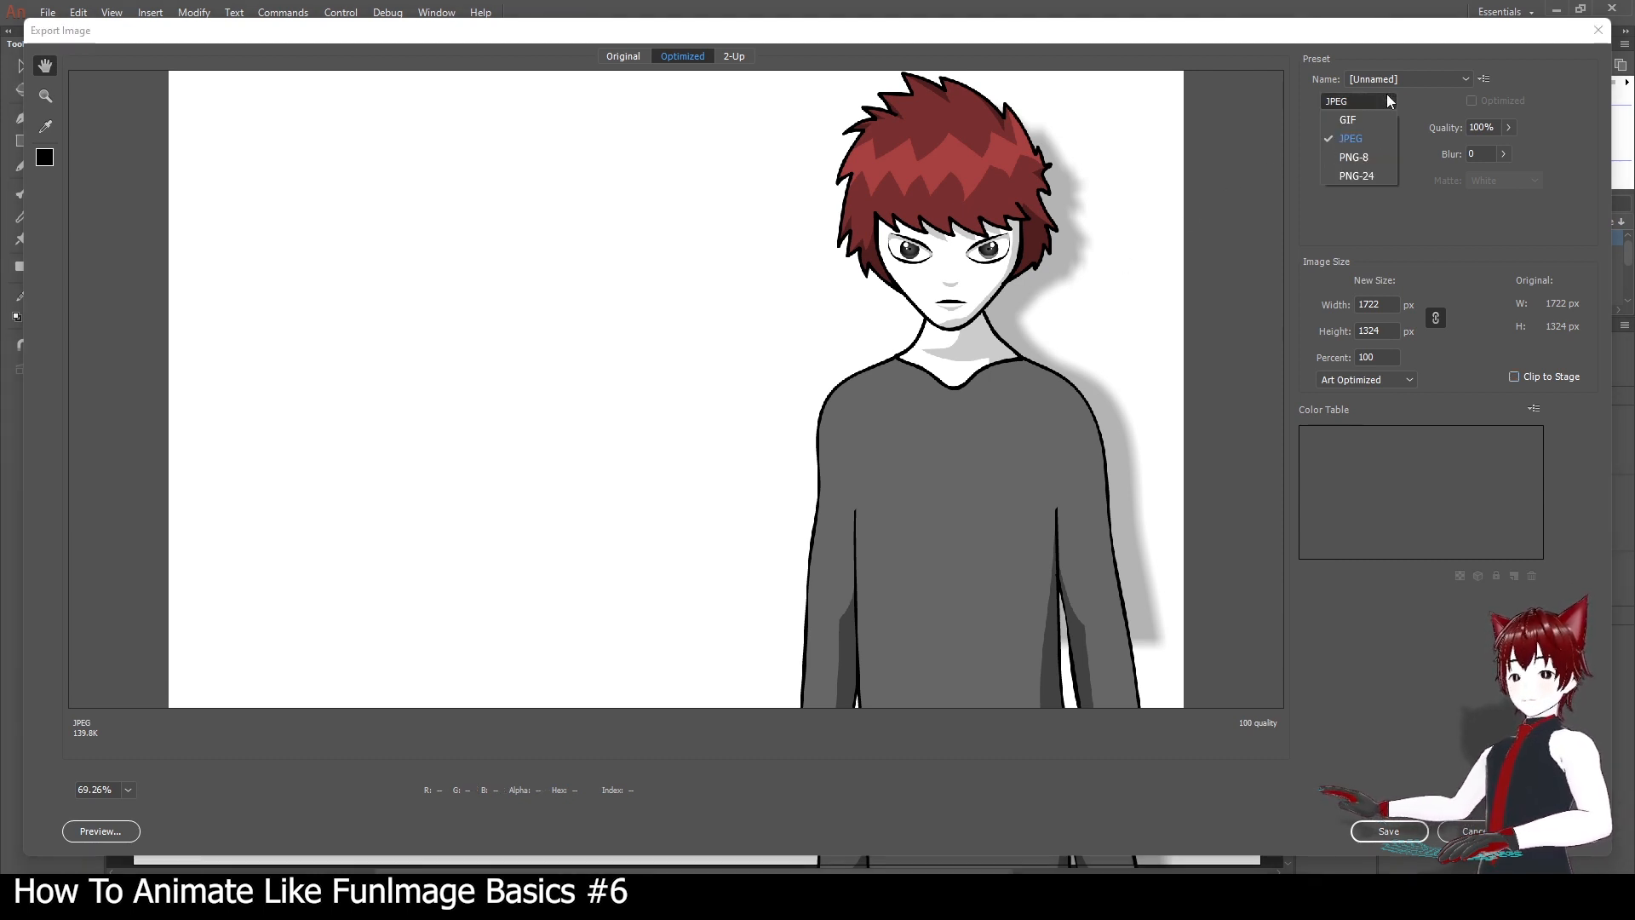
{"action": "left_click", "coordinate": [1372, 177]}
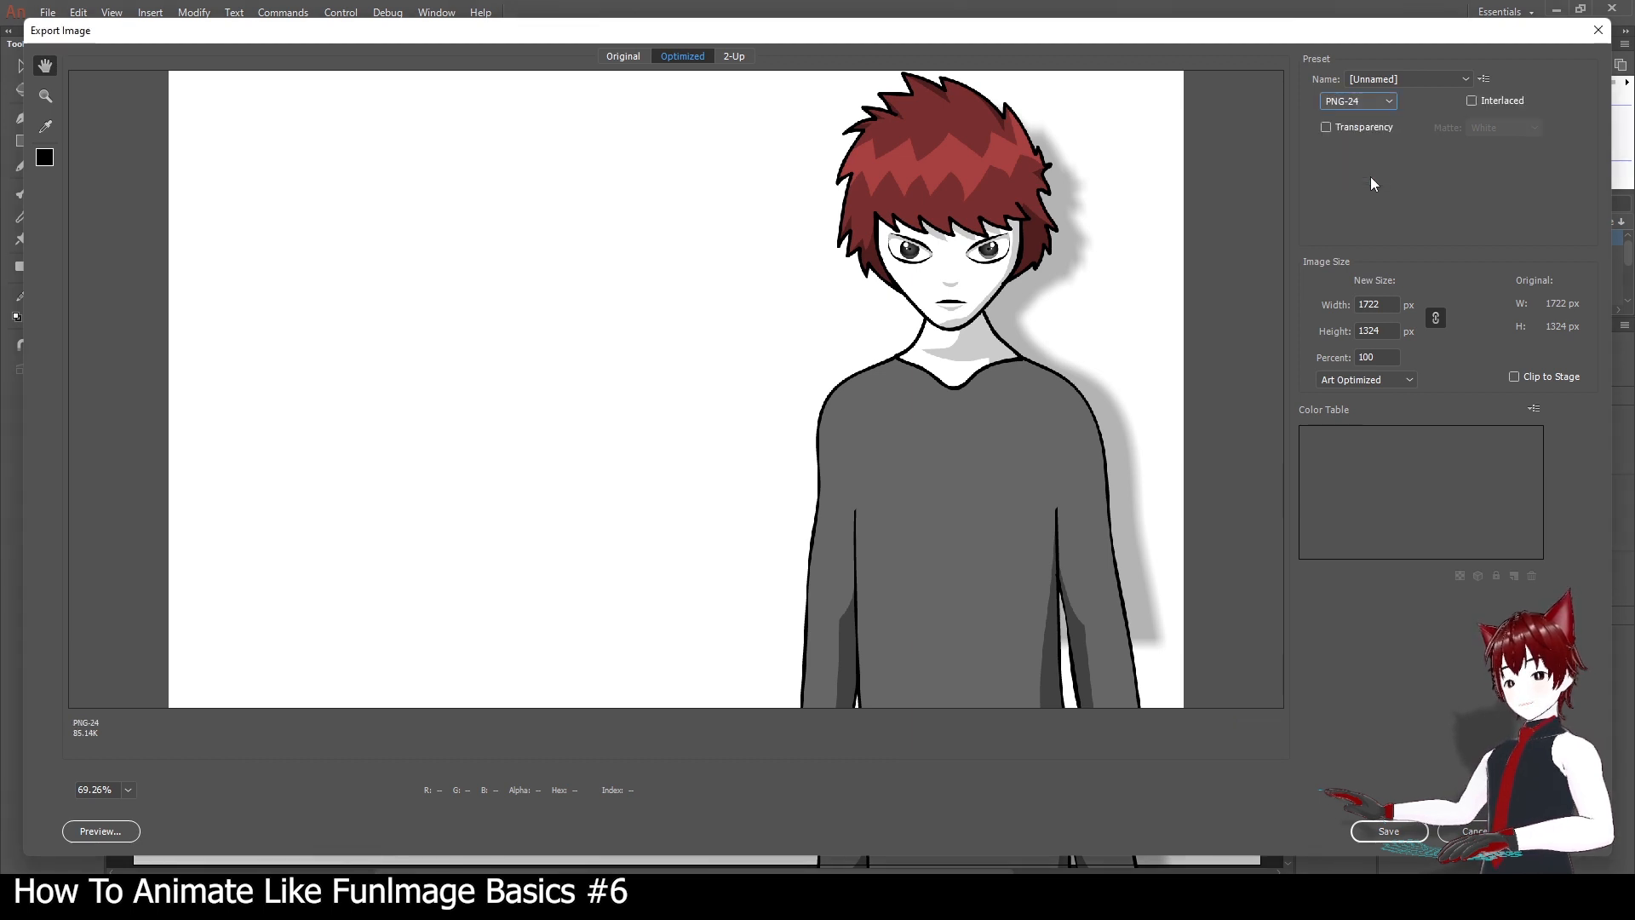
{"action": "left_click", "coordinate": [1326, 126]}
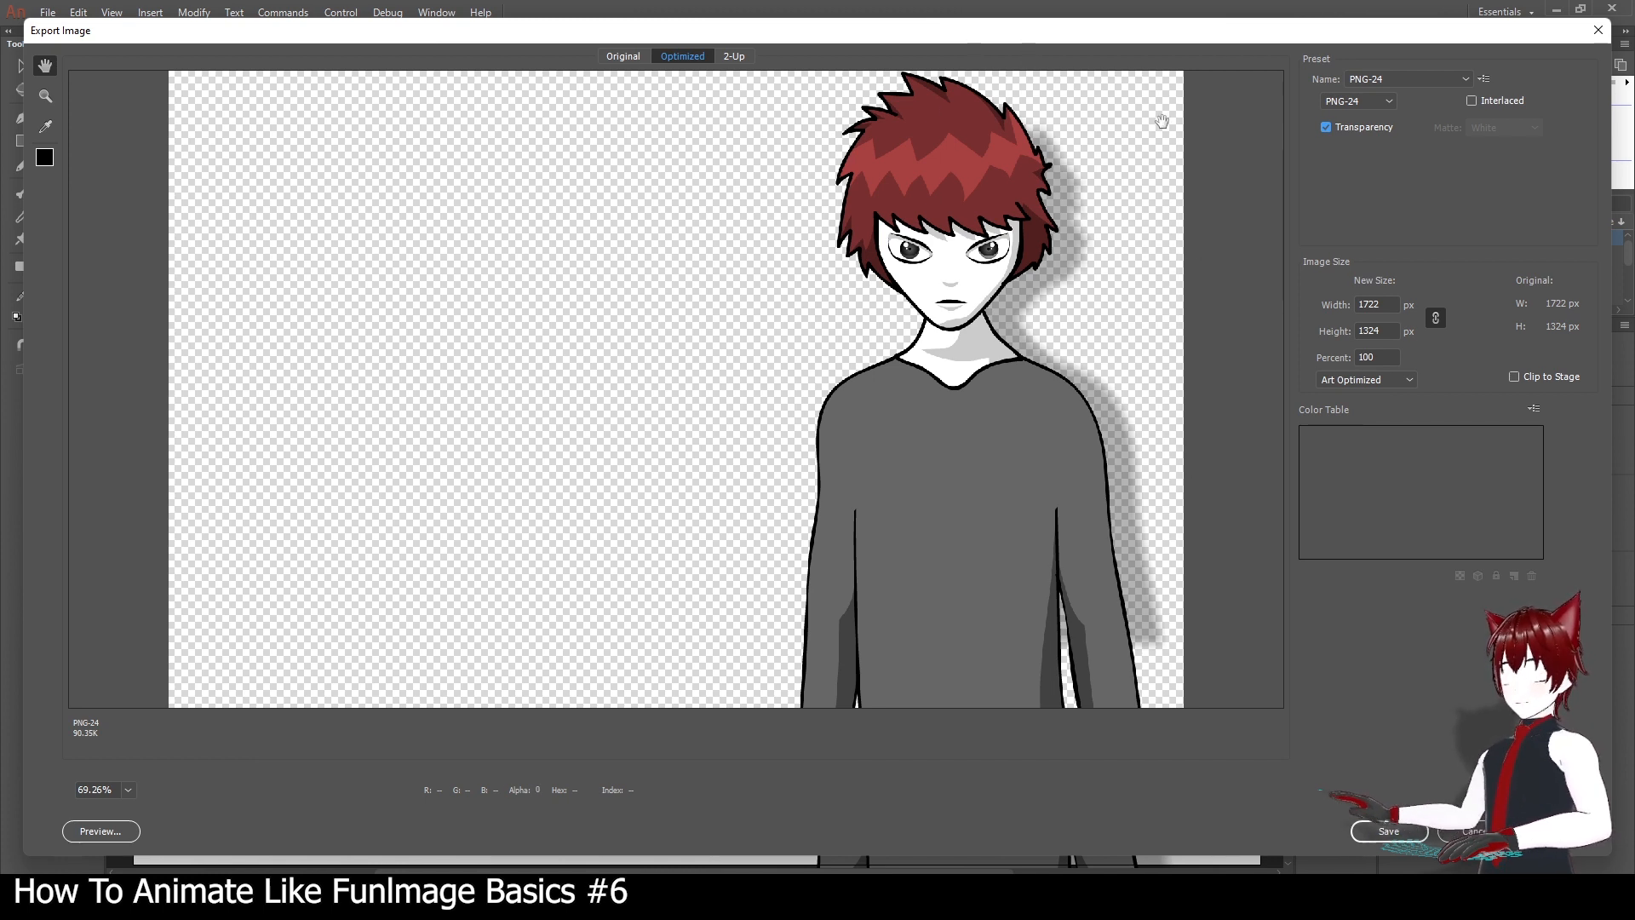
{"action": "left_click", "coordinate": [1514, 377]}
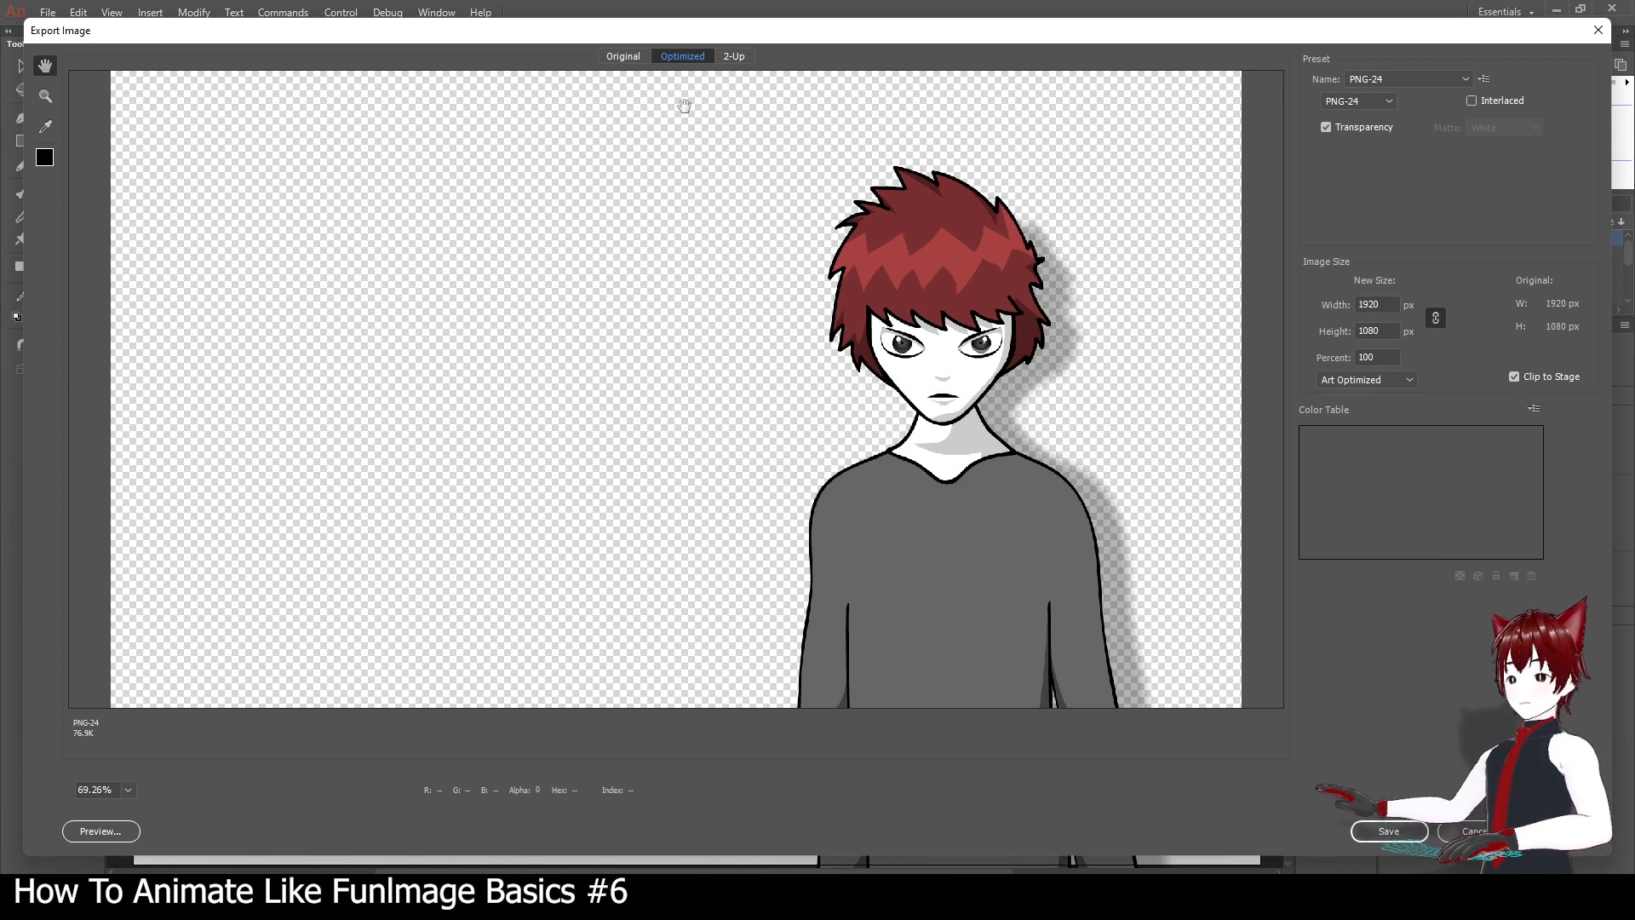
{"action": "left_click", "coordinate": [1513, 377]}
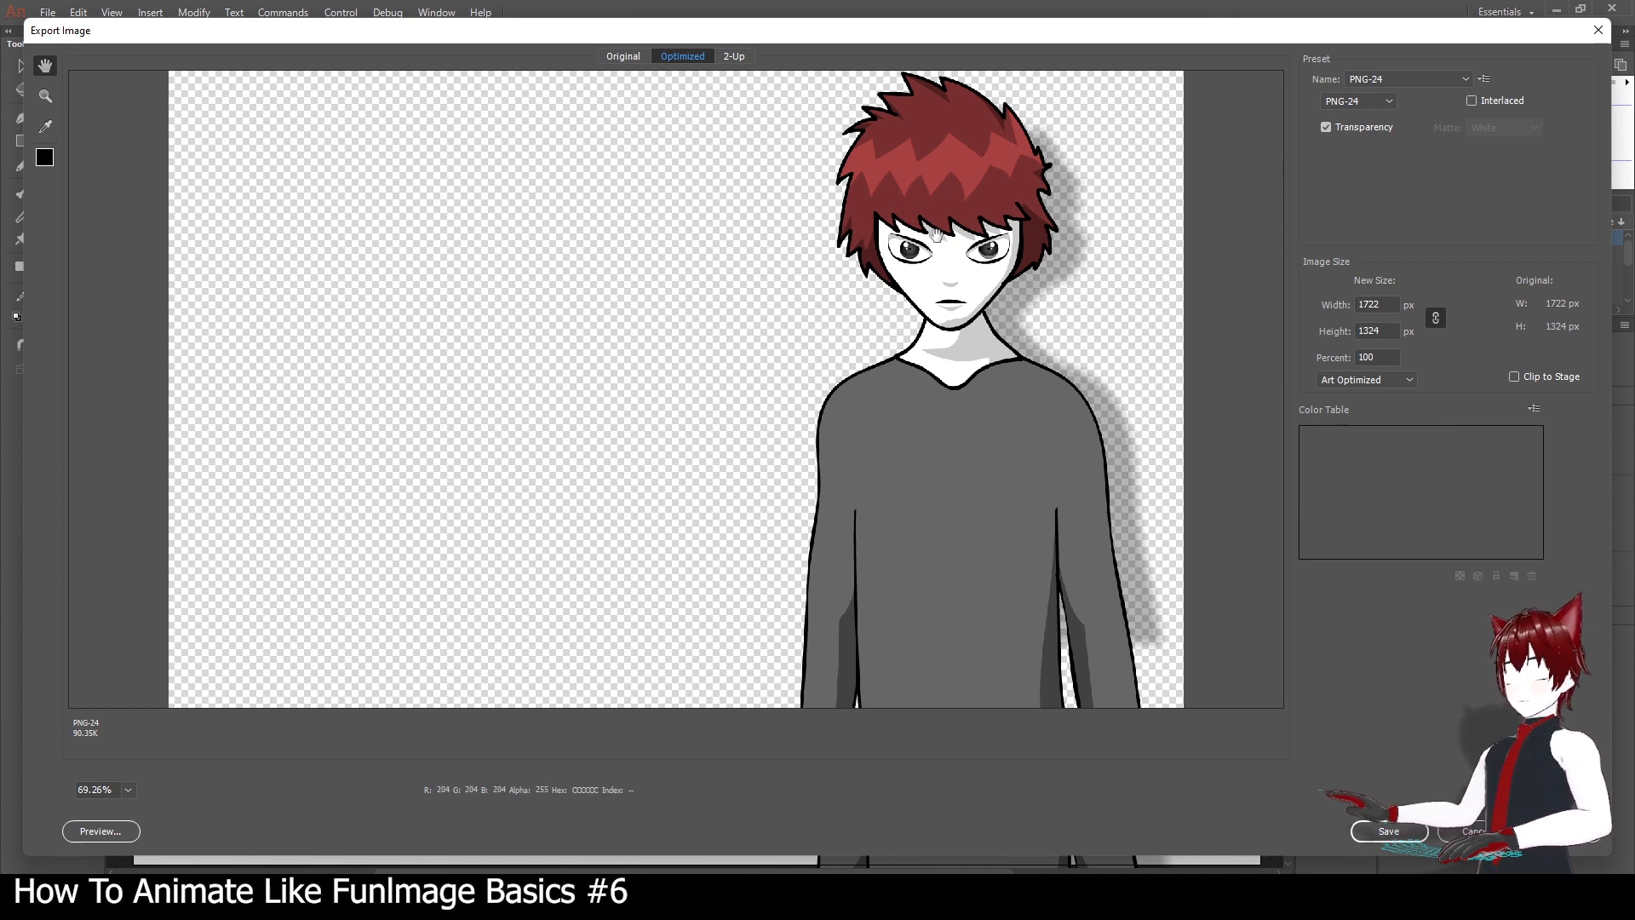
{"action": "left_click_drag", "start_coordinate": [893, 238], "coordinate": [554, 387]}
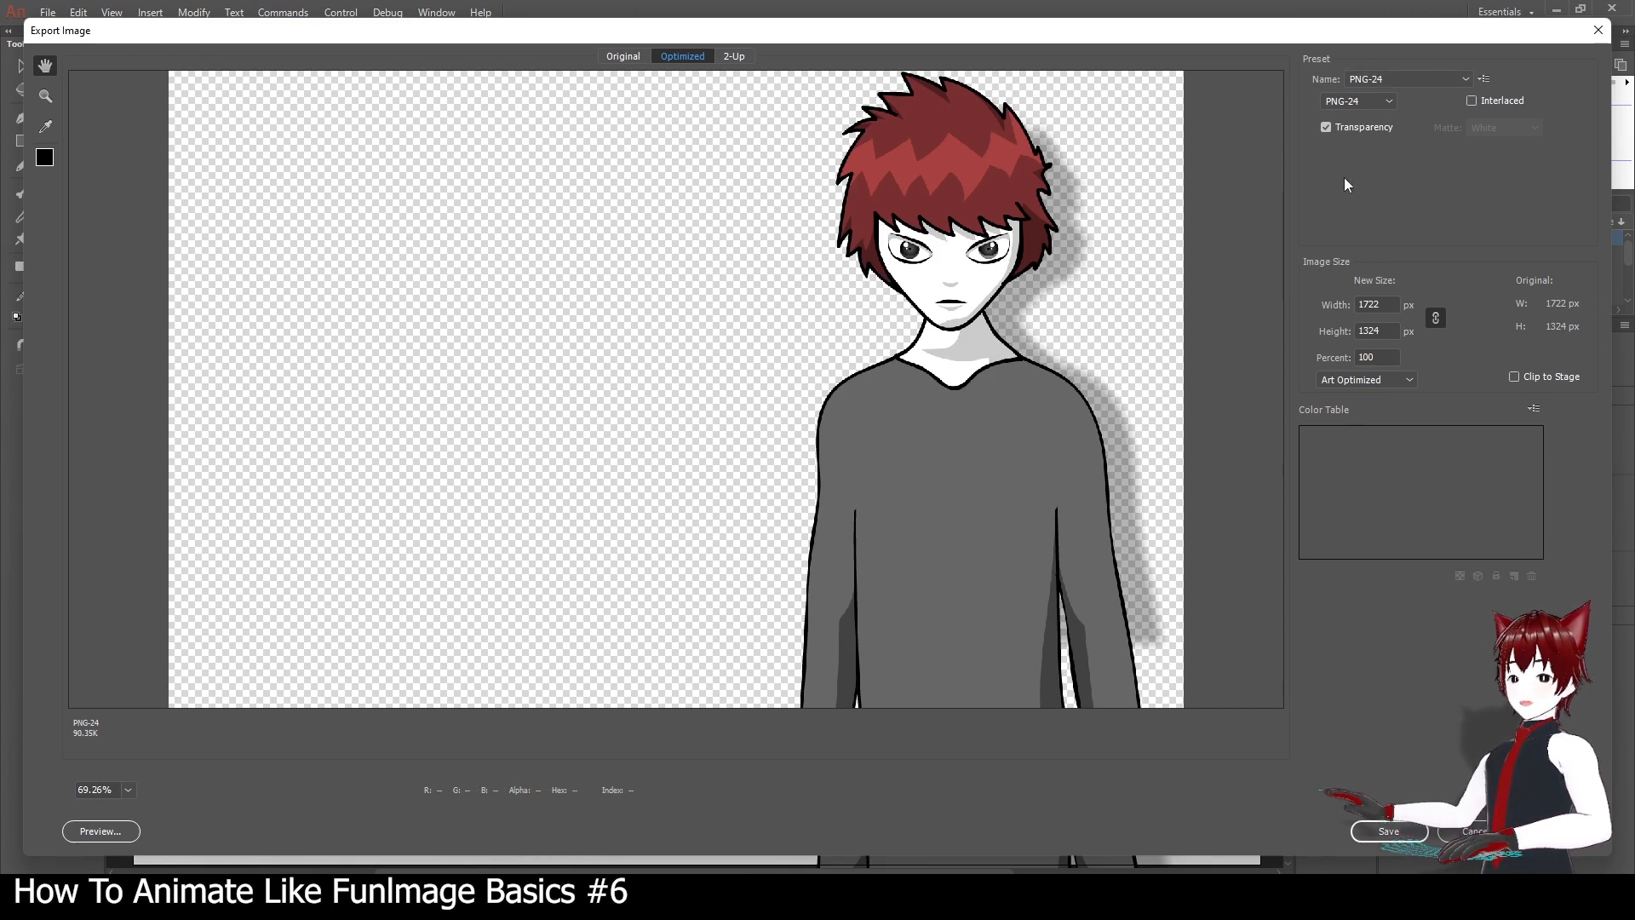
{"action": "left_click", "coordinate": [1400, 79]}
{"action": "left_click", "coordinate": [1400, 79]}
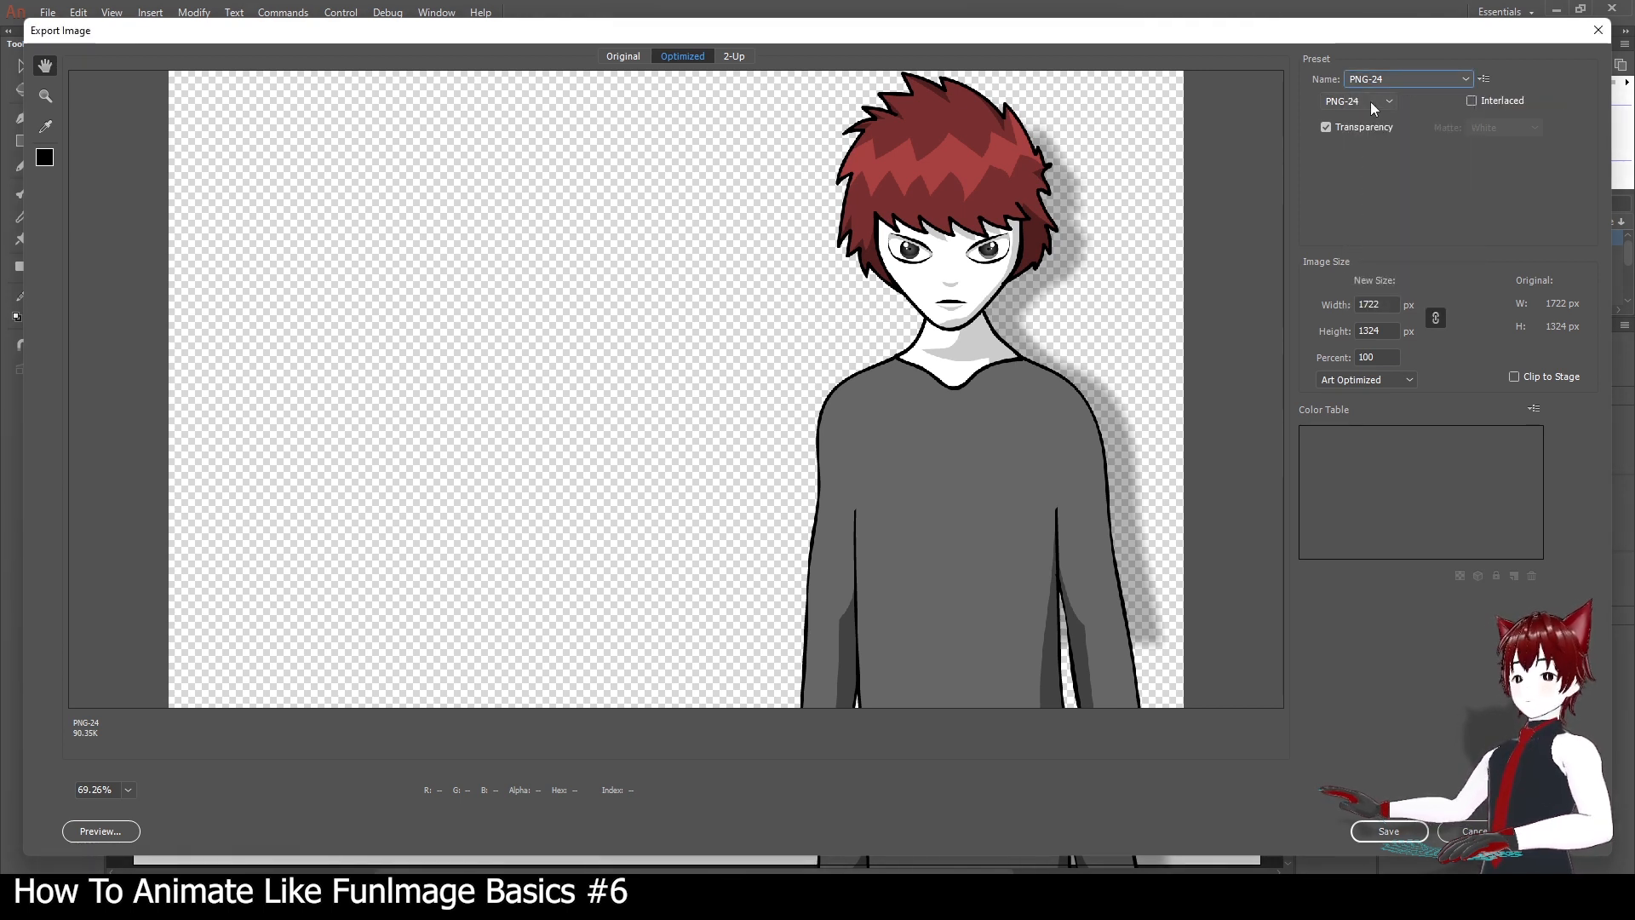
Preview the image export as JPEG and as GIF with Transparency disabled.
{"action": "left_click", "coordinate": [1371, 101]}
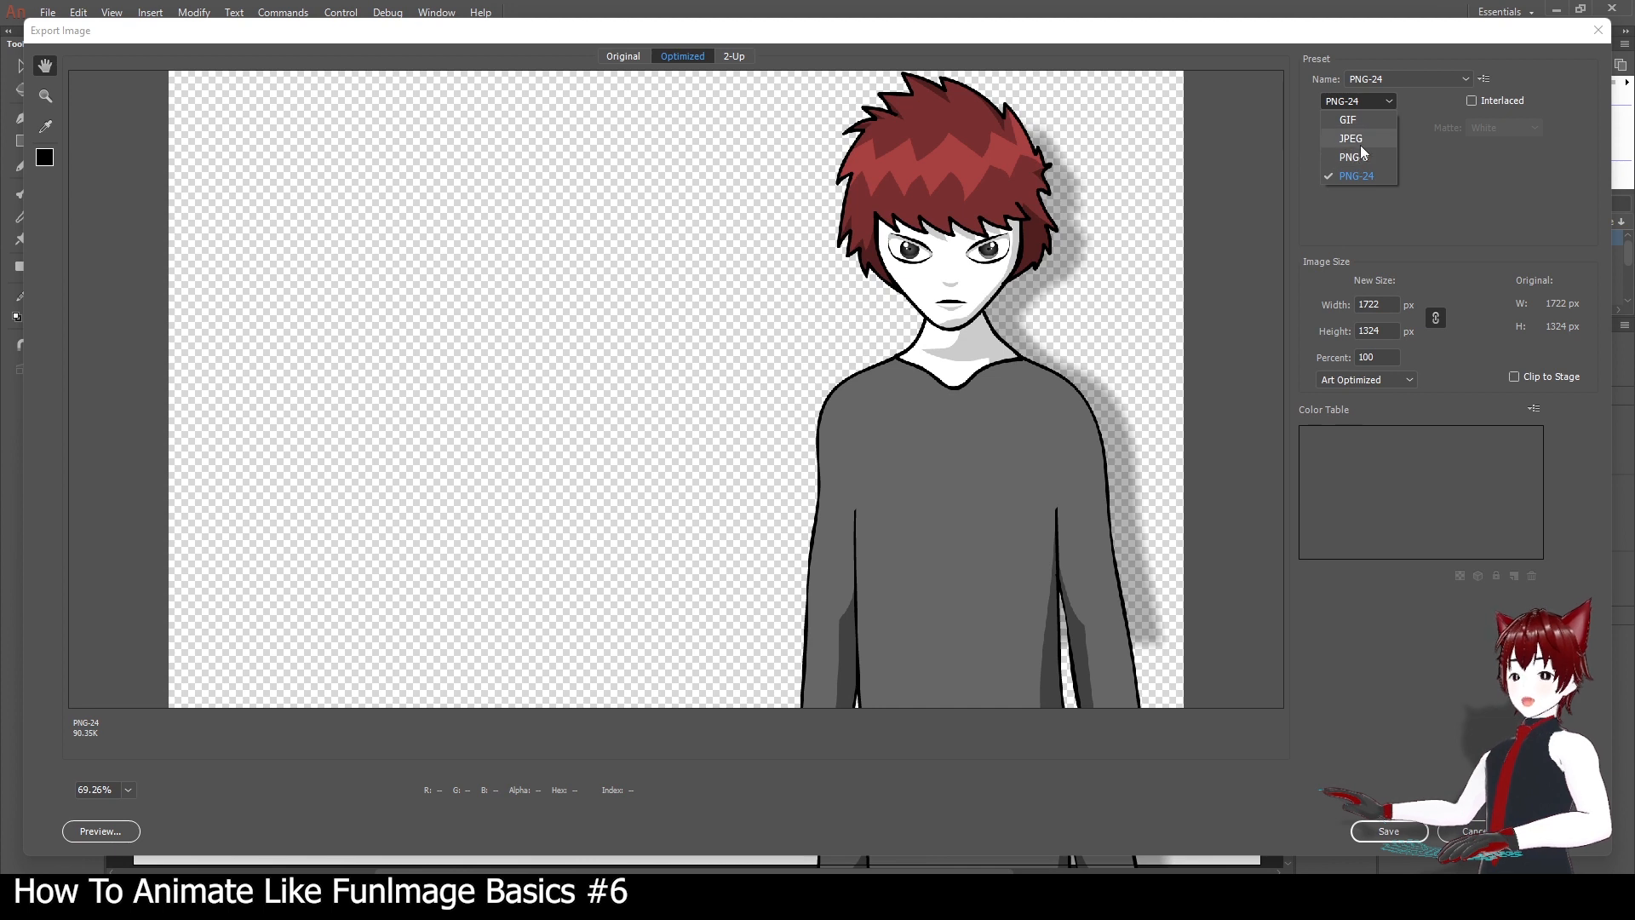
{"action": "left_click", "coordinate": [1361, 140]}
{"action": "left_click", "coordinate": [1373, 99]}
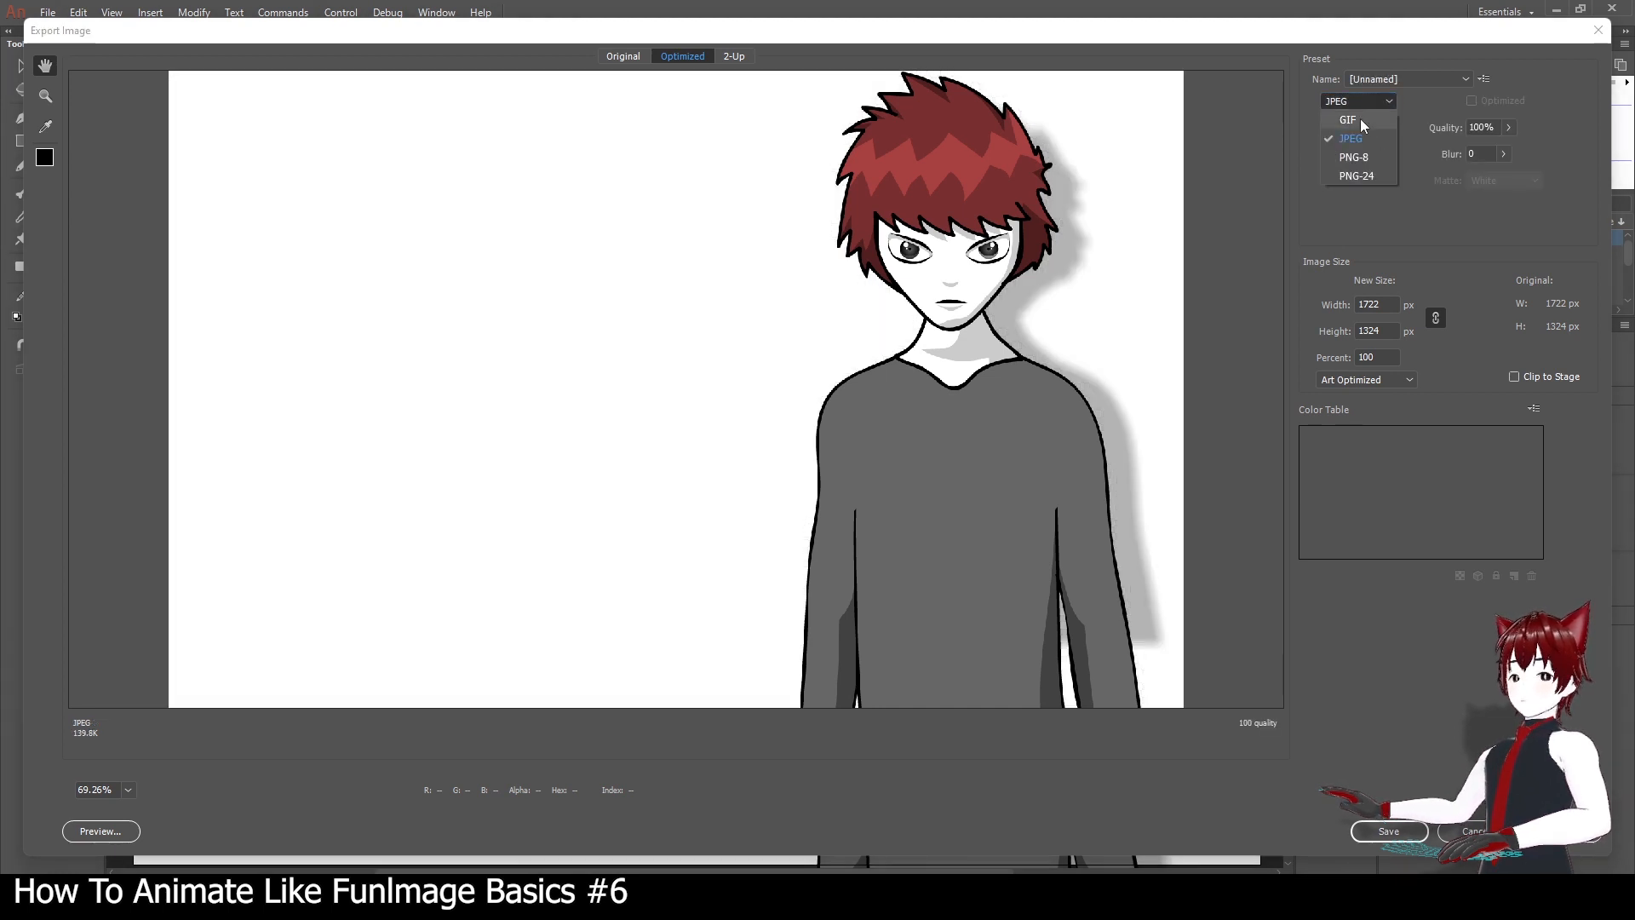
{"action": "left_click", "coordinate": [1361, 119]}
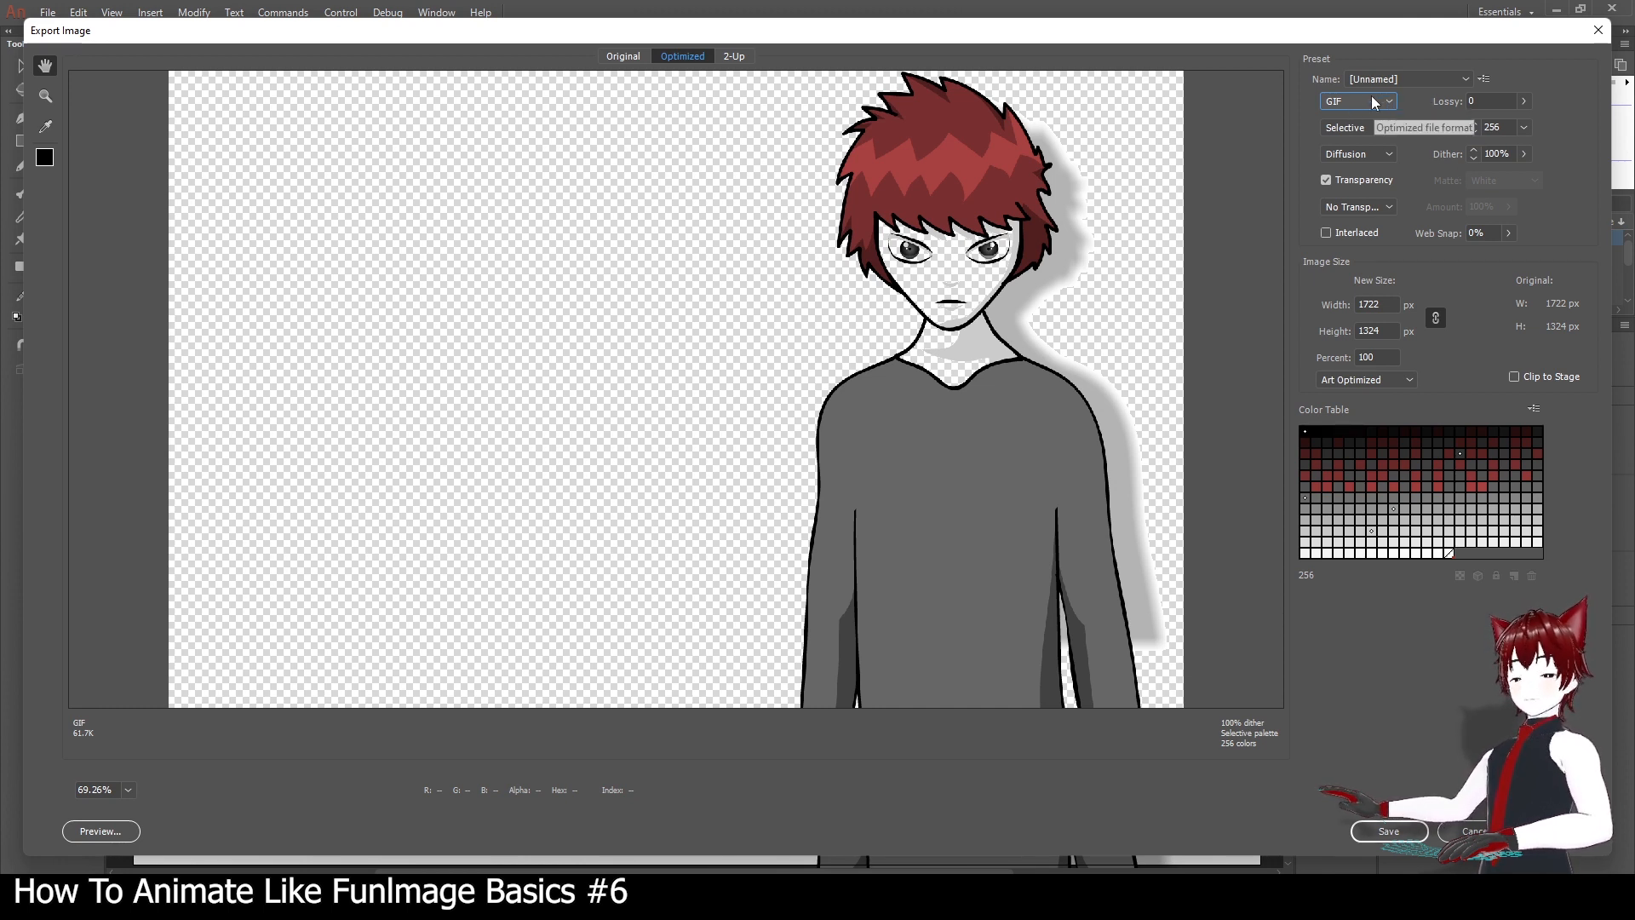
{"action": "left_click", "coordinate": [1326, 181]}
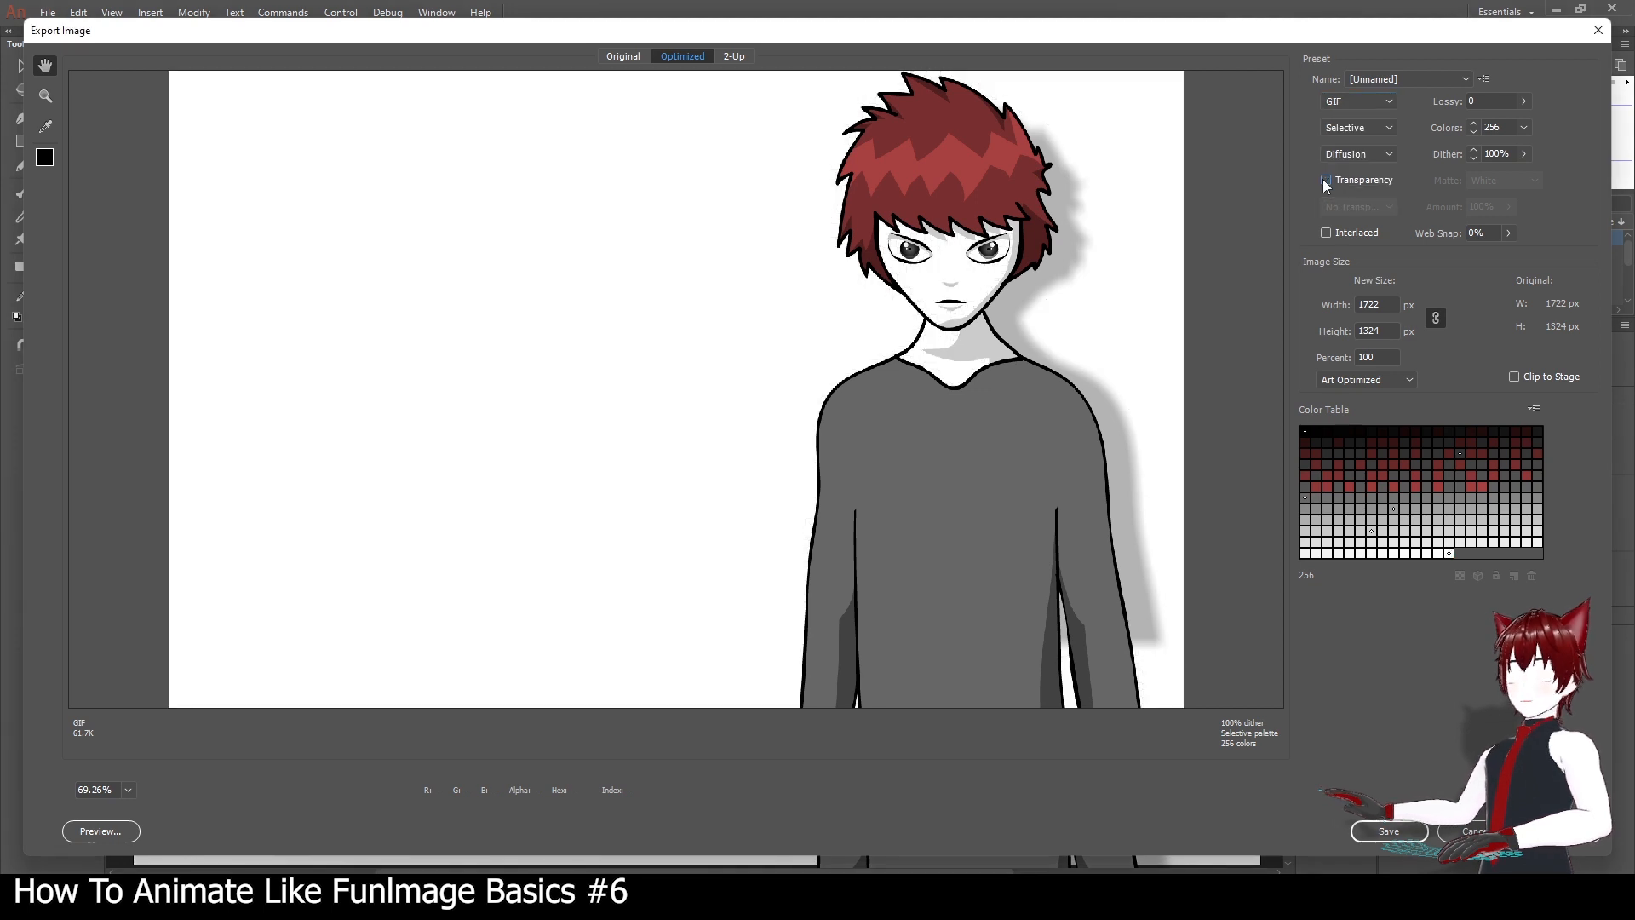
Set the image export format to JPEG and enable Clip to Stage.
{"action": "left_click", "coordinate": [1354, 102]}
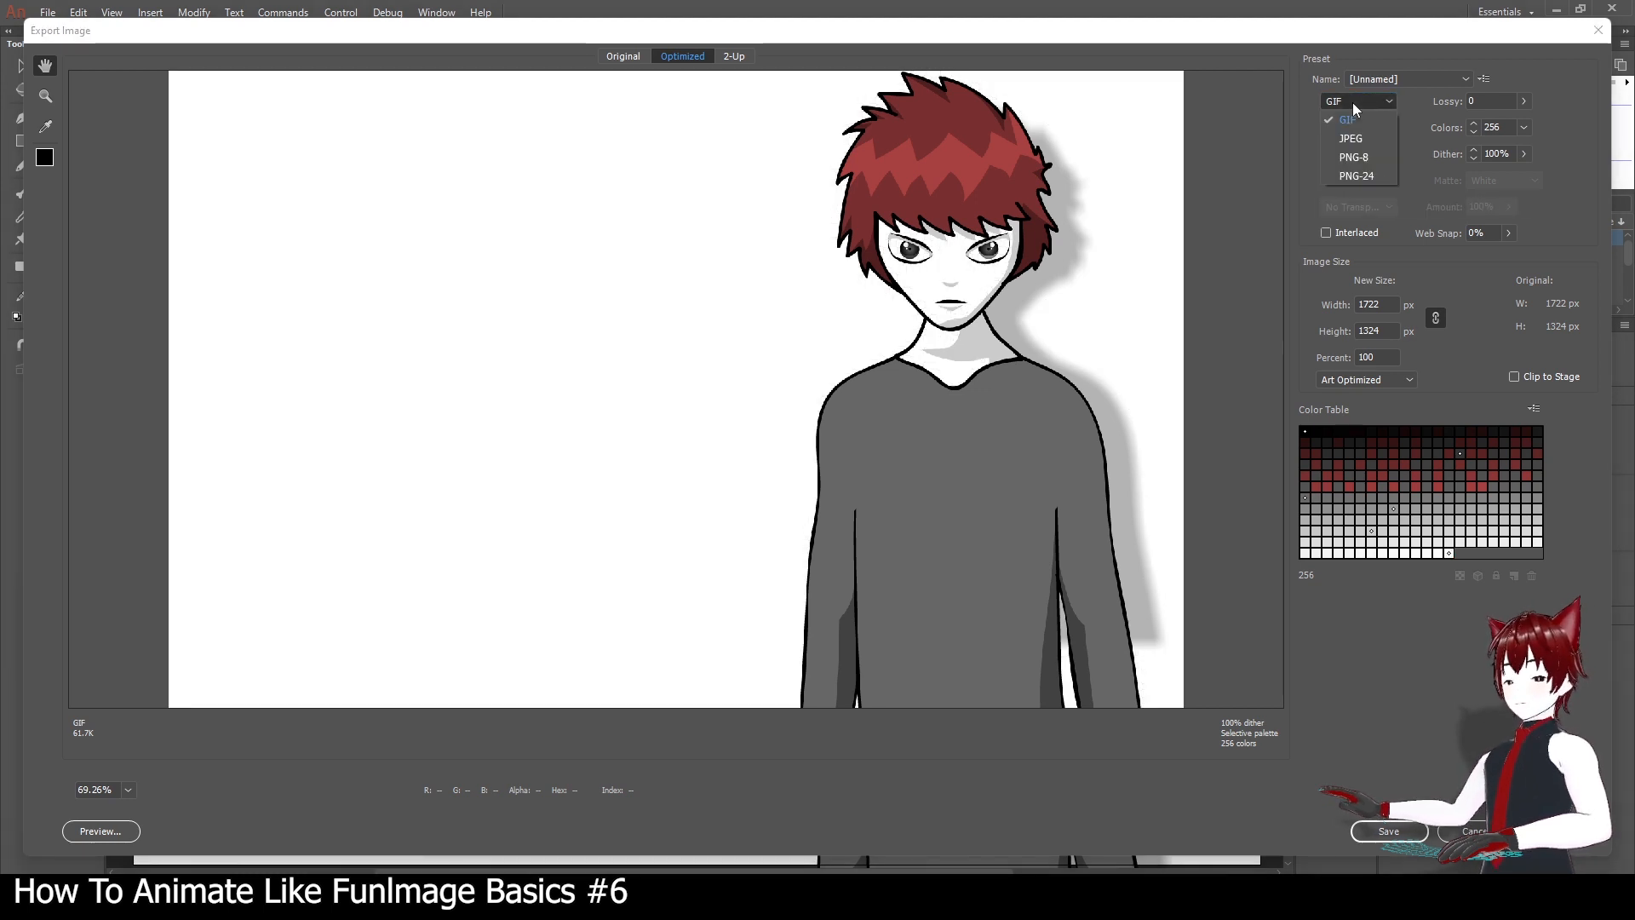
{"action": "left_click", "coordinate": [1361, 138]}
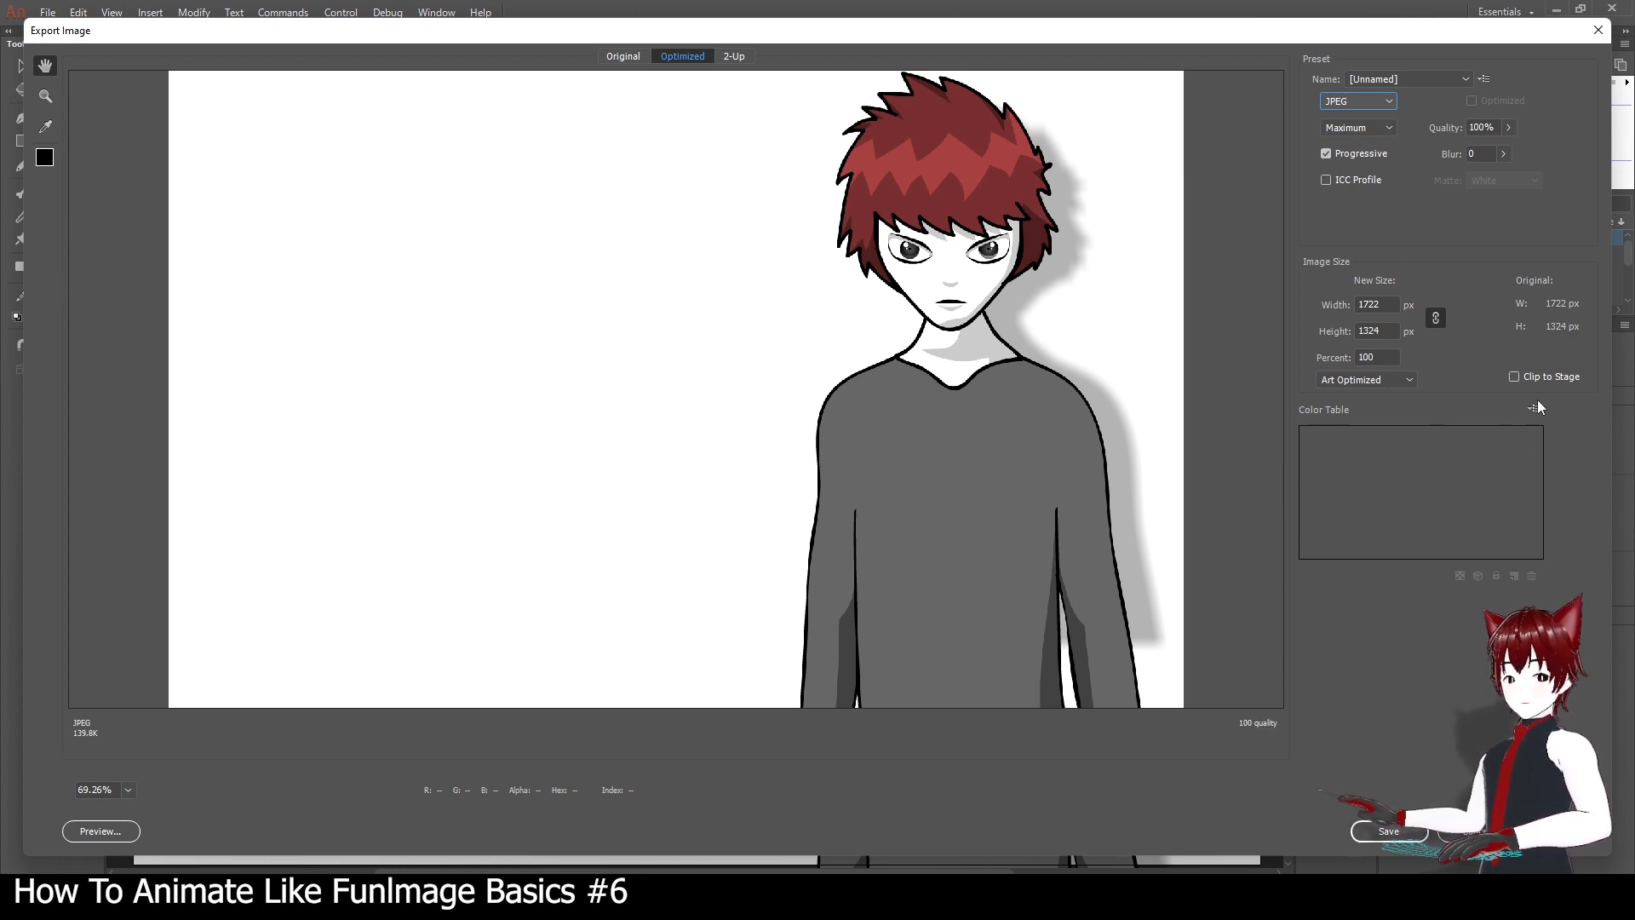
{"action": "left_click", "coordinate": [1515, 377]}
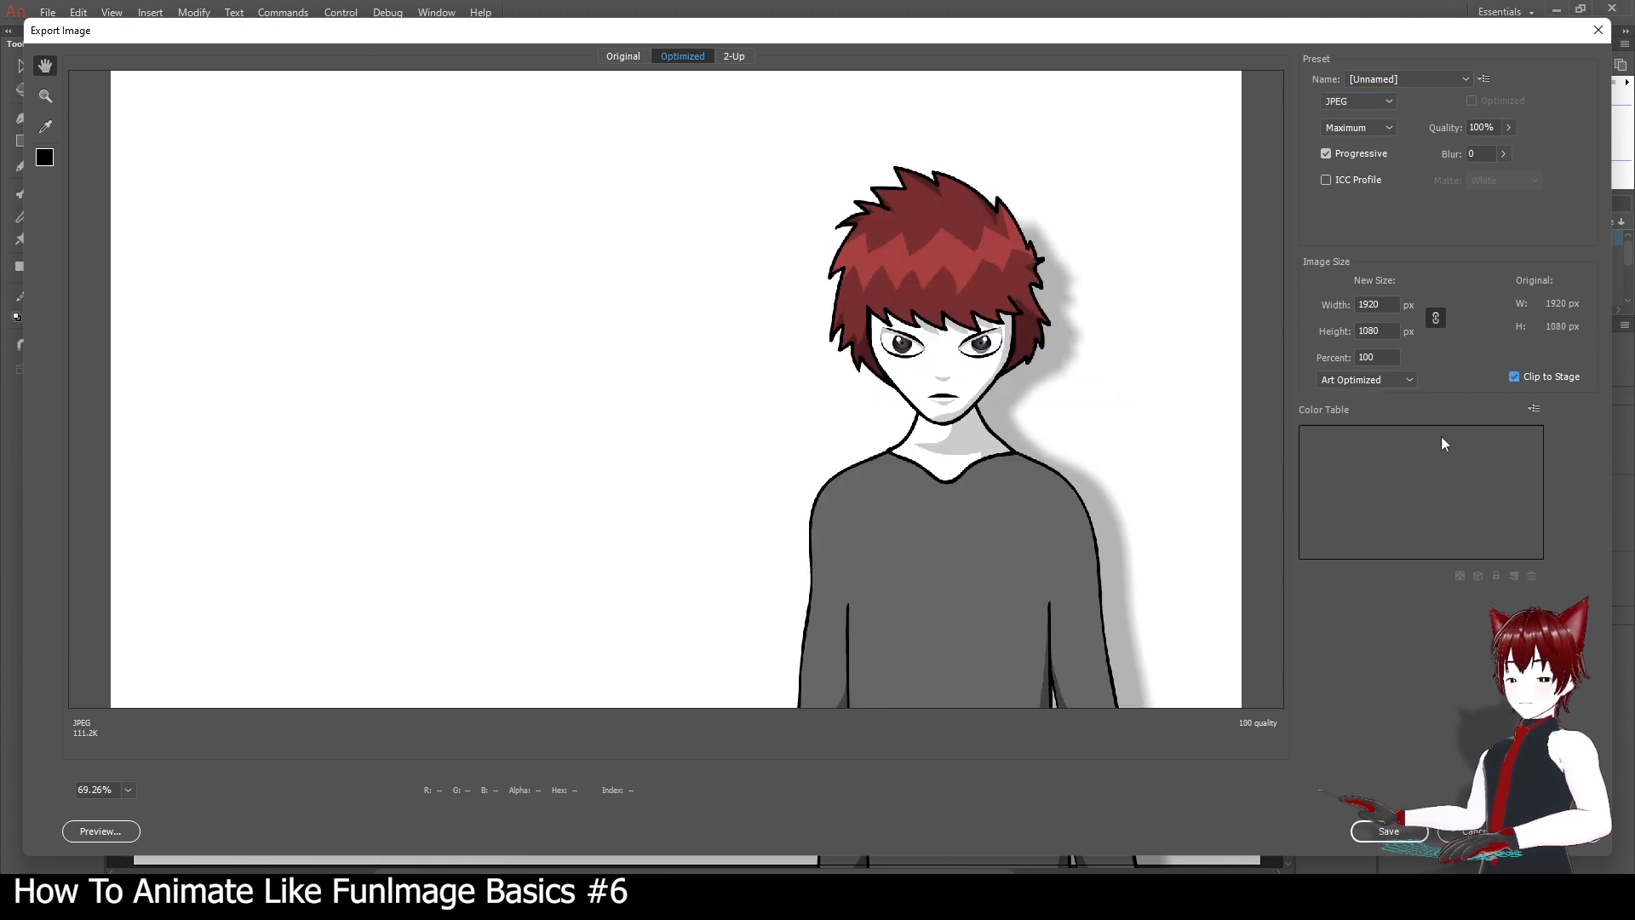
Save the exported JPEG as Basic6 in the Sound folder, replacing the existing file.
{"action": "left_click", "coordinate": [1376, 834]}
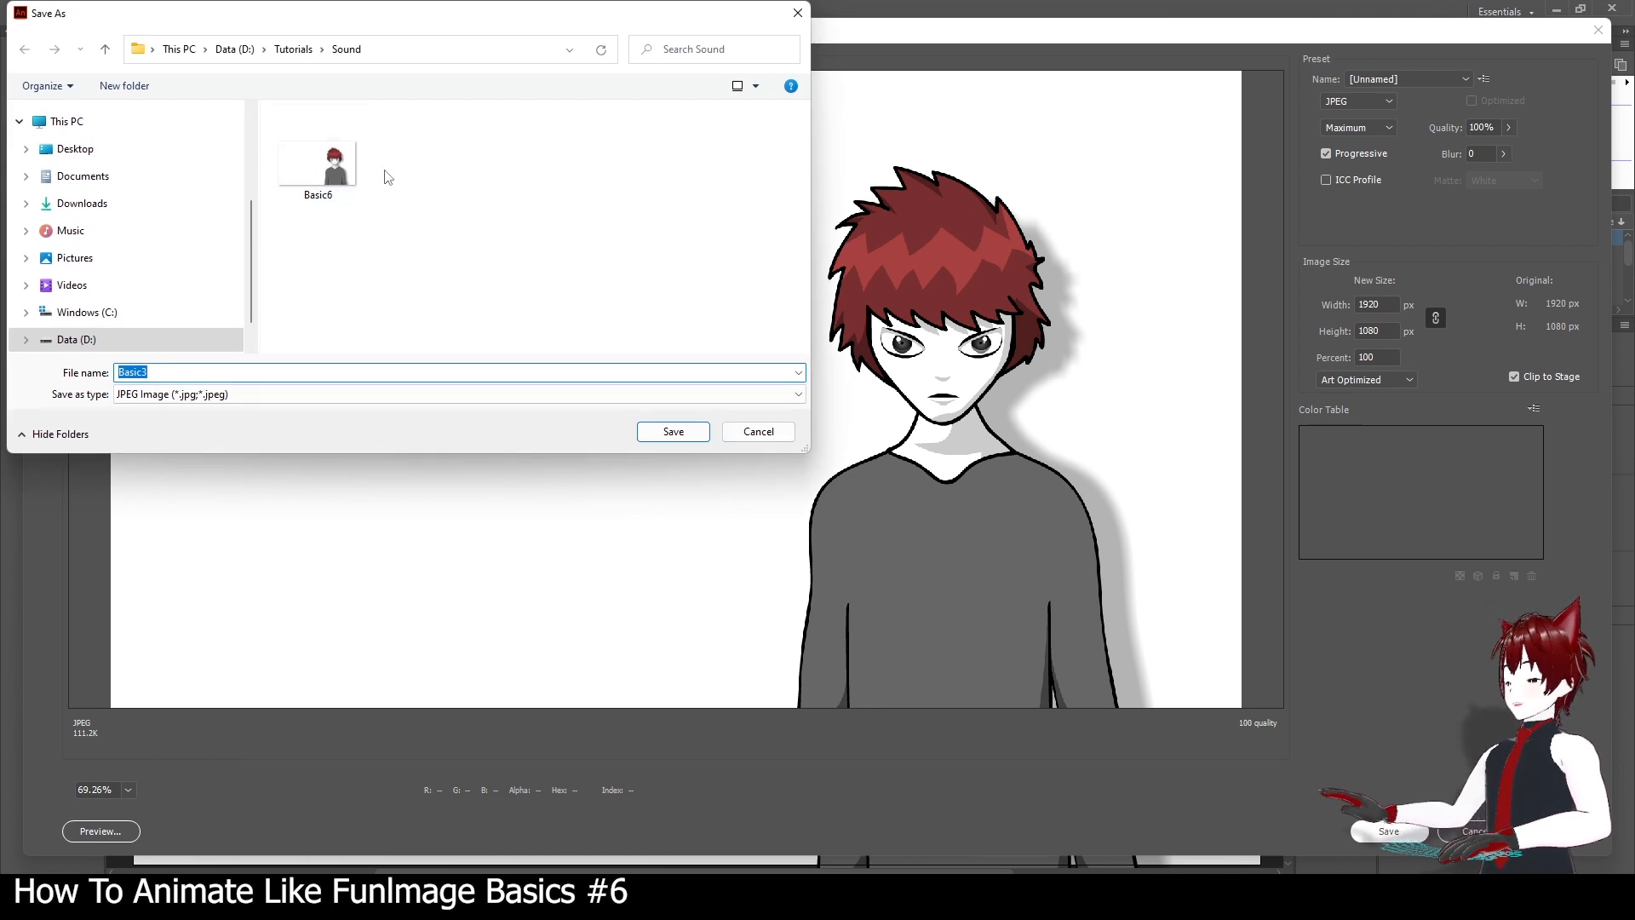
{"action": "left_click", "coordinate": [349, 170]}
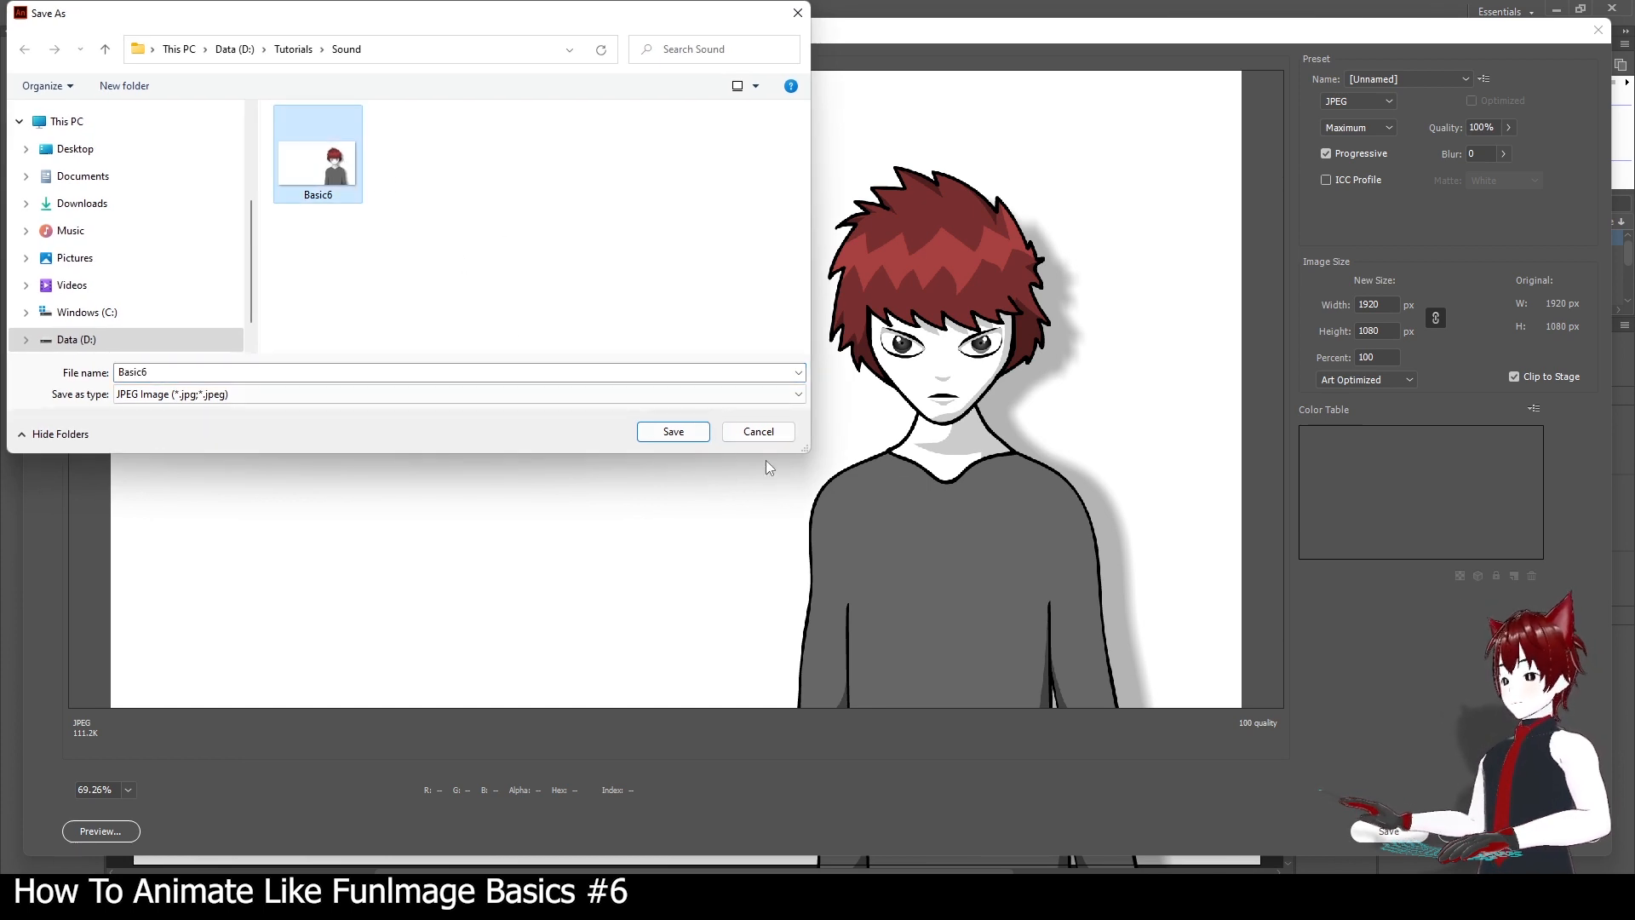
{"action": "left_click", "coordinate": [672, 432]}
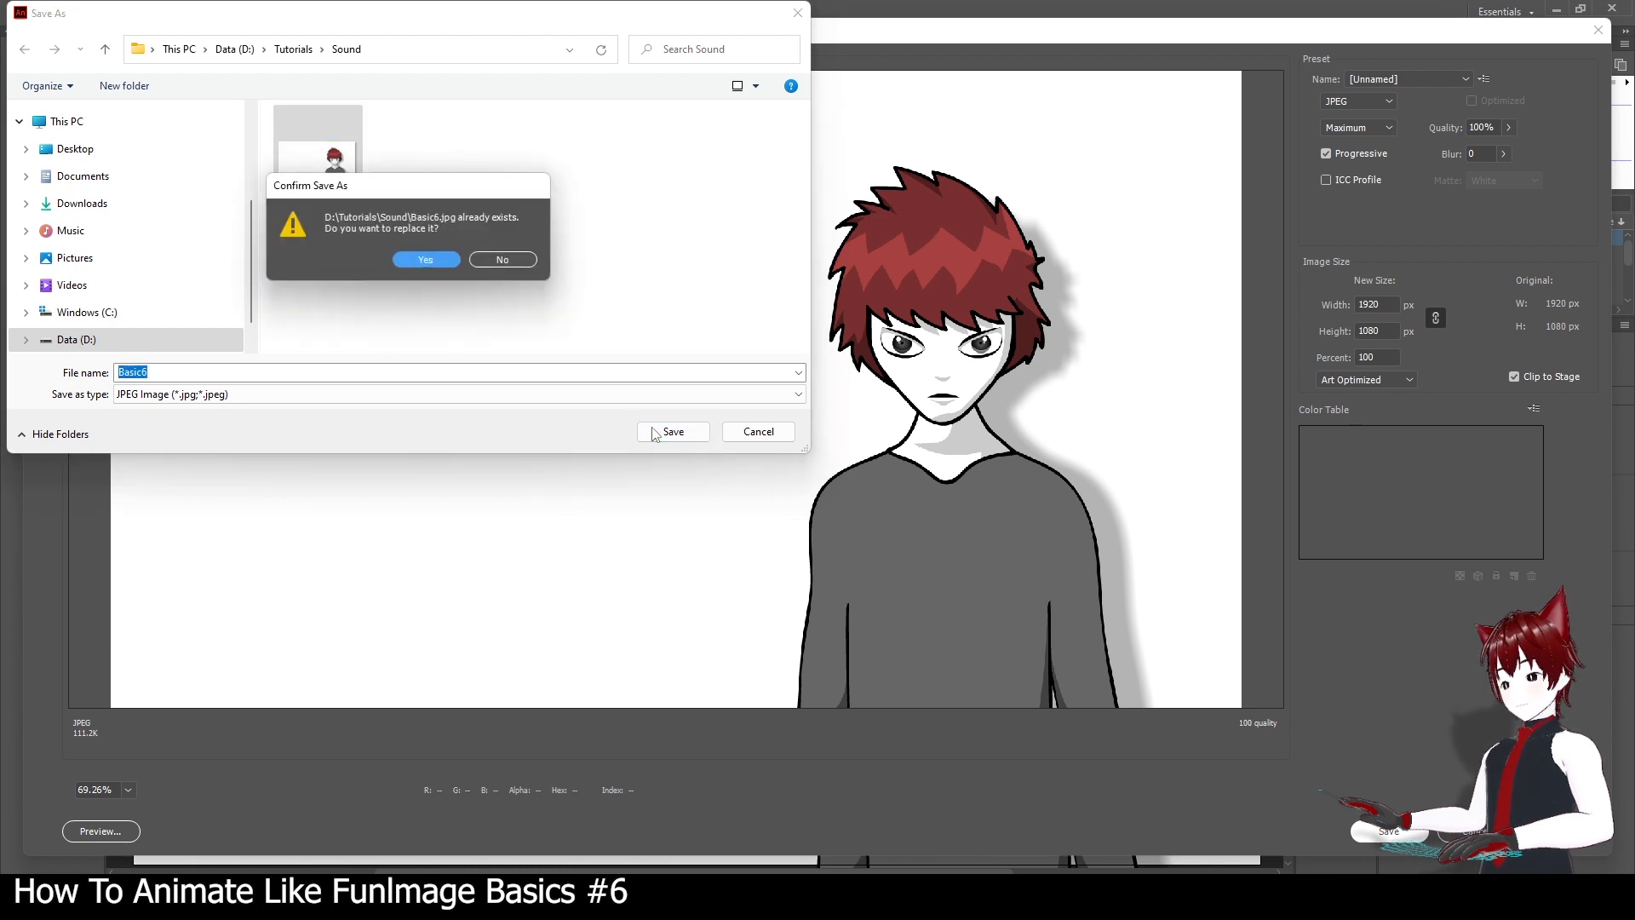
{"action": "left_click", "coordinate": [448, 260]}
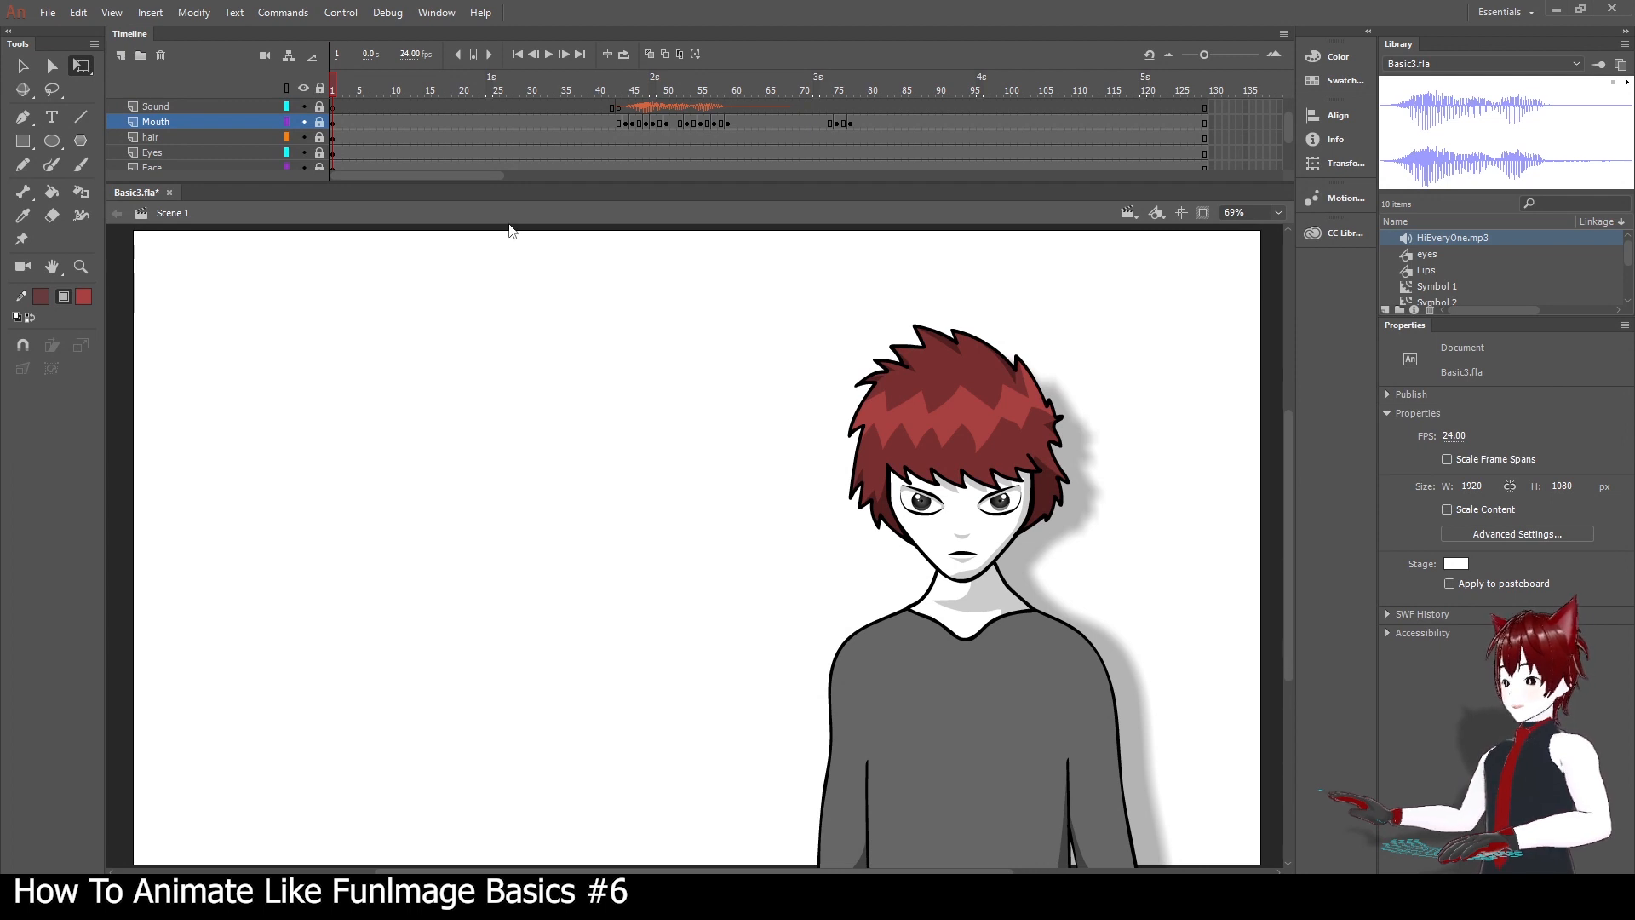
Examine the file types offered by Export Image (Legacy) and cancel without exporting.
{"action": "left_click", "coordinate": [43, 15]}
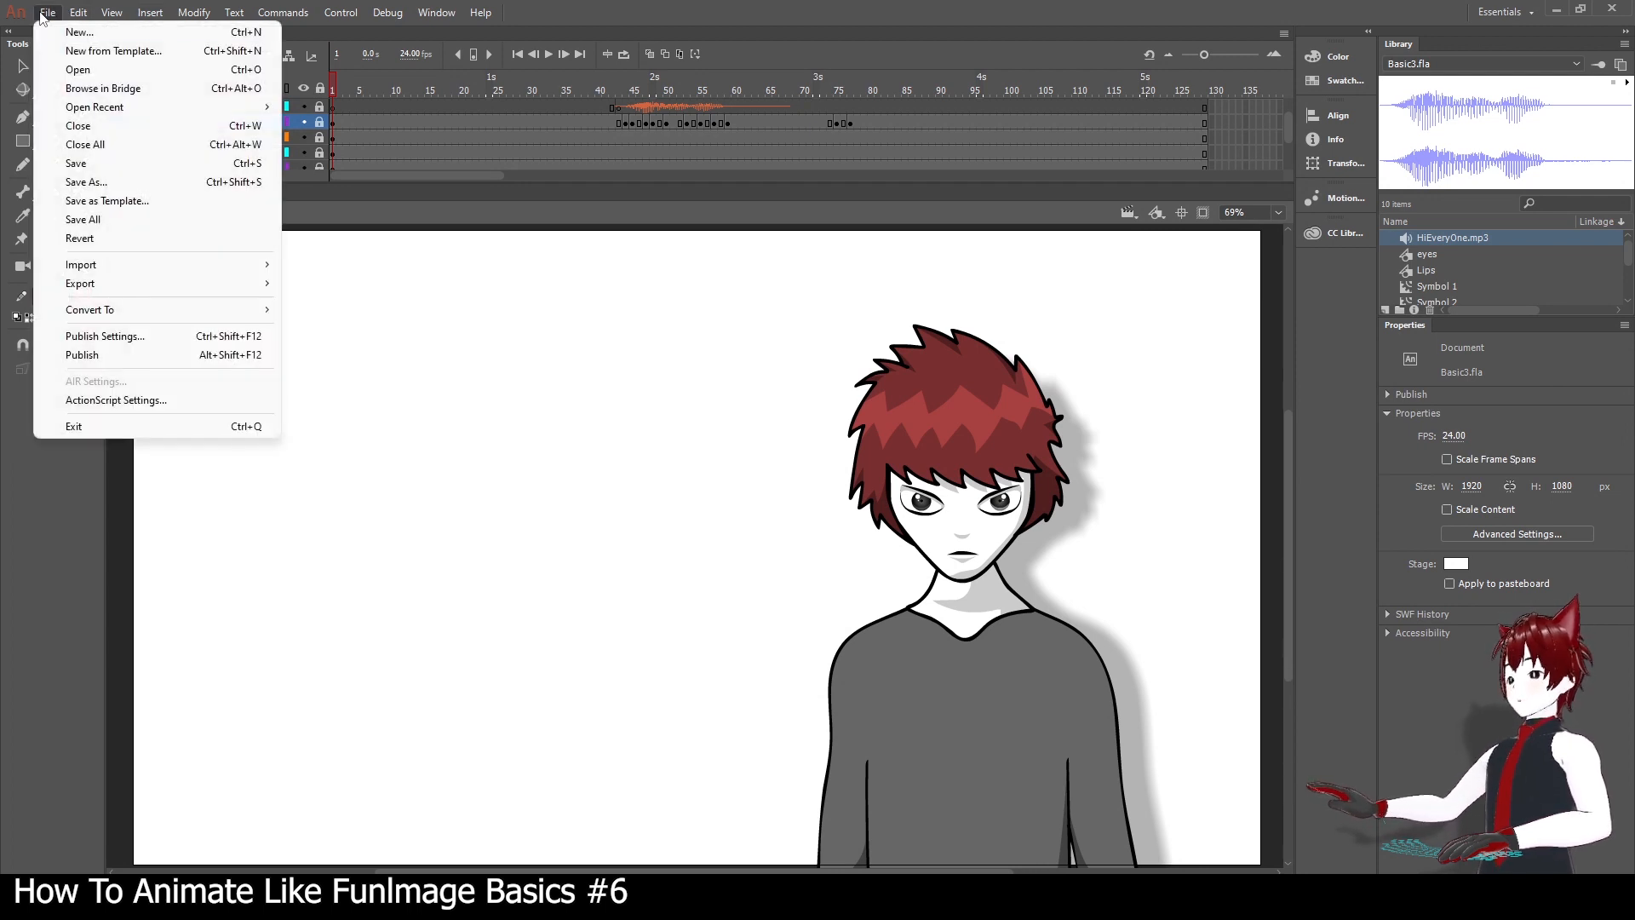
{"action": "mouse_move", "coordinate": [270, 289]}
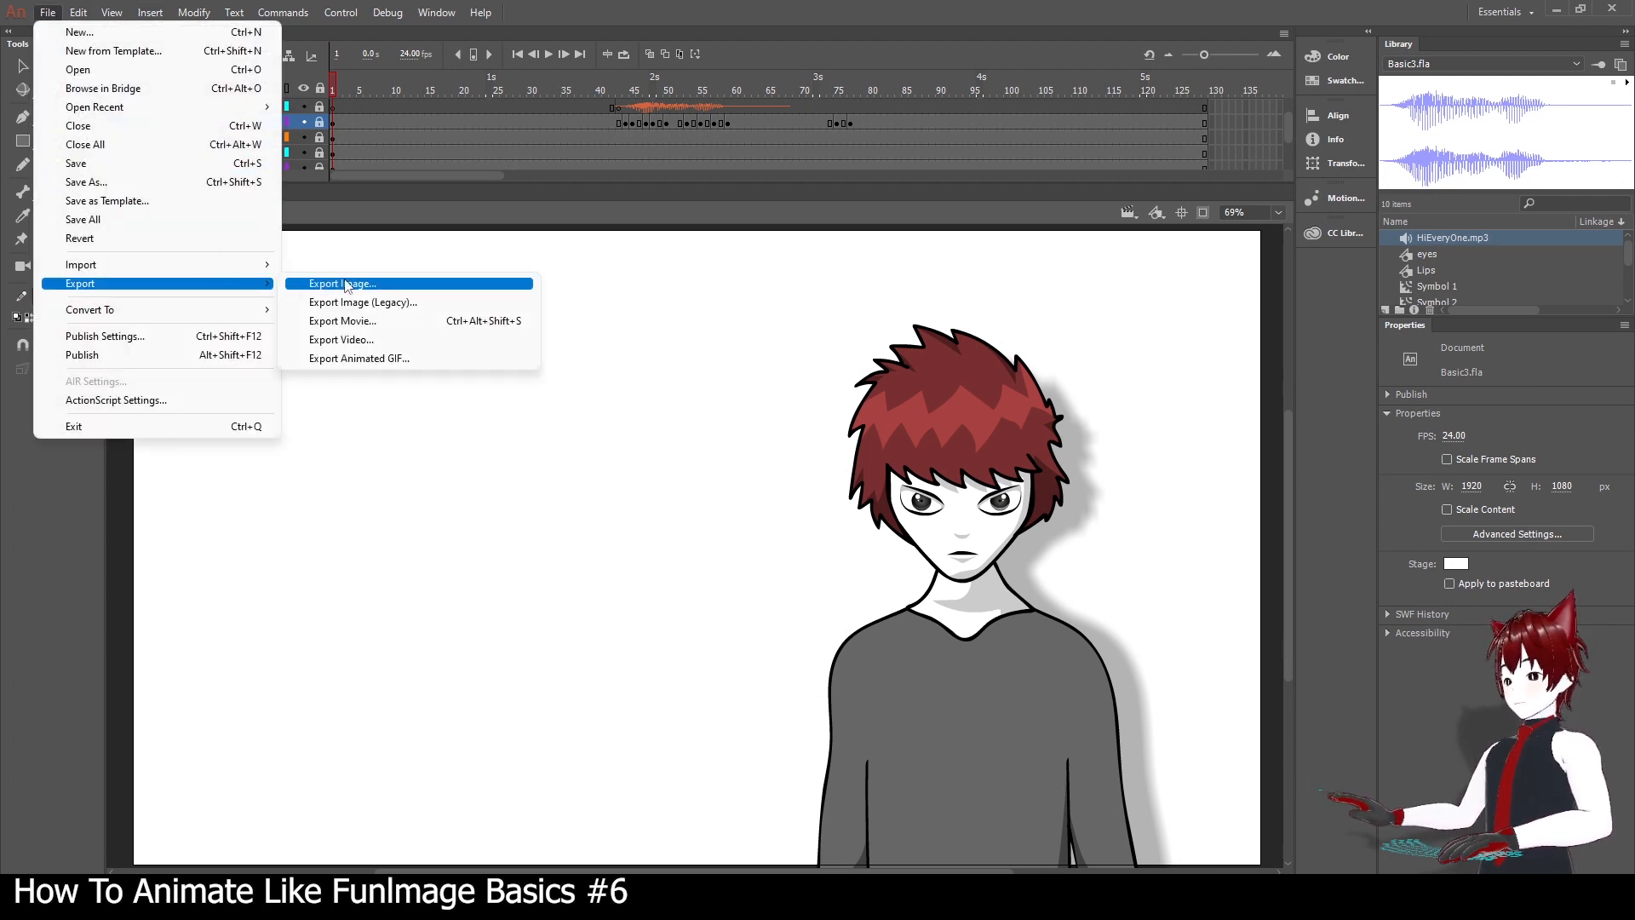
{"action": "left_click", "coordinate": [426, 303]}
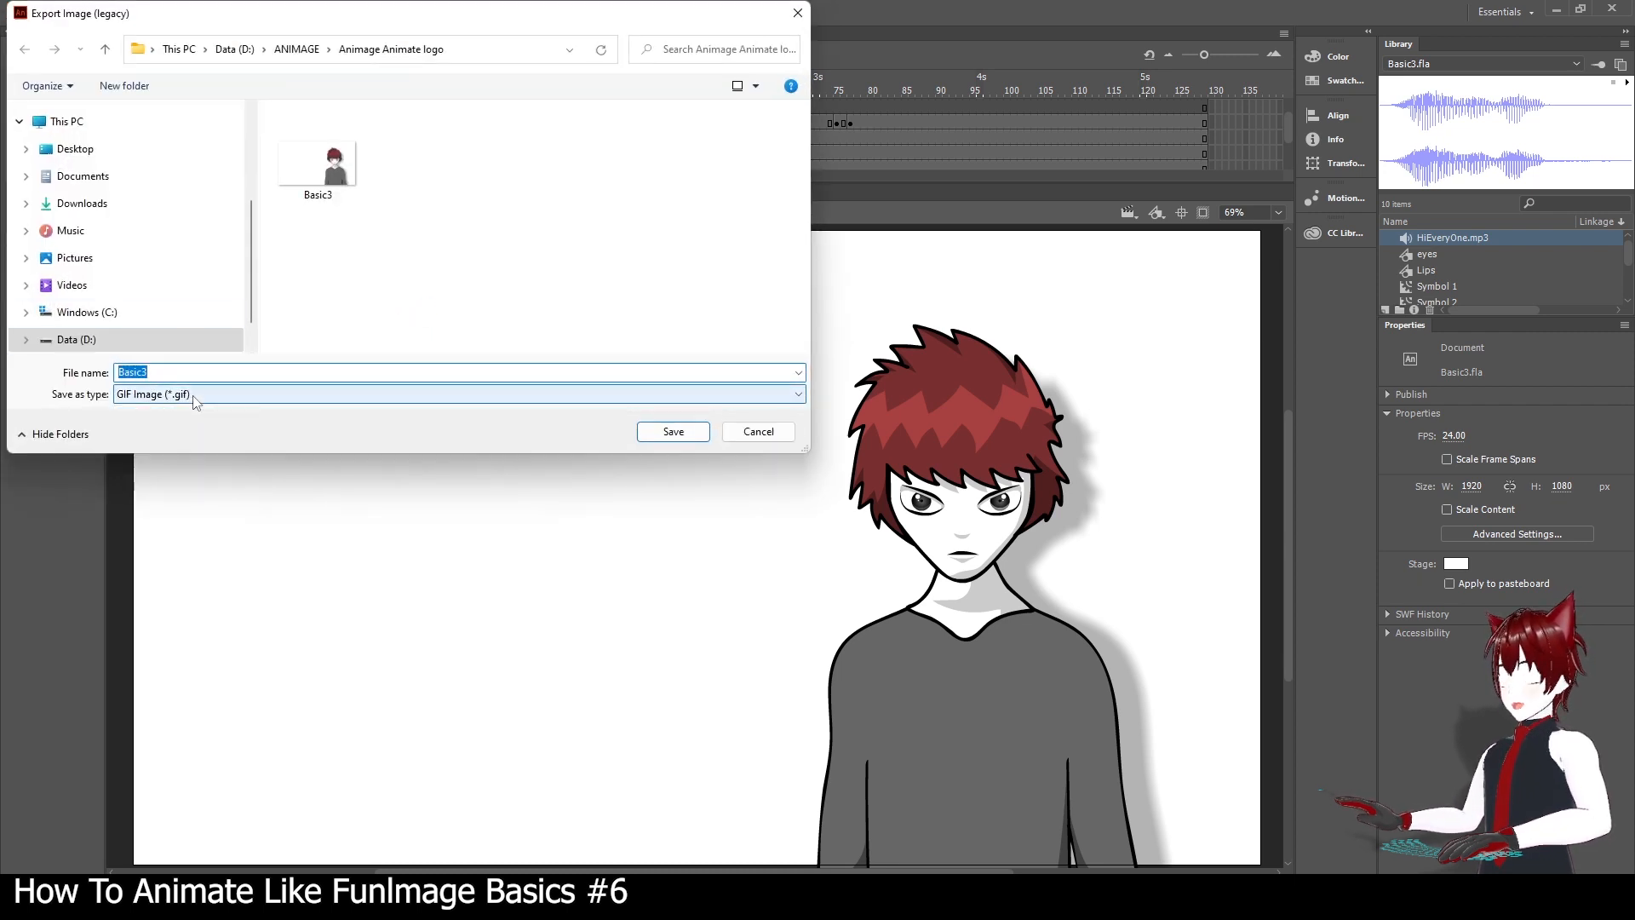
{"action": "left_click", "coordinate": [201, 398]}
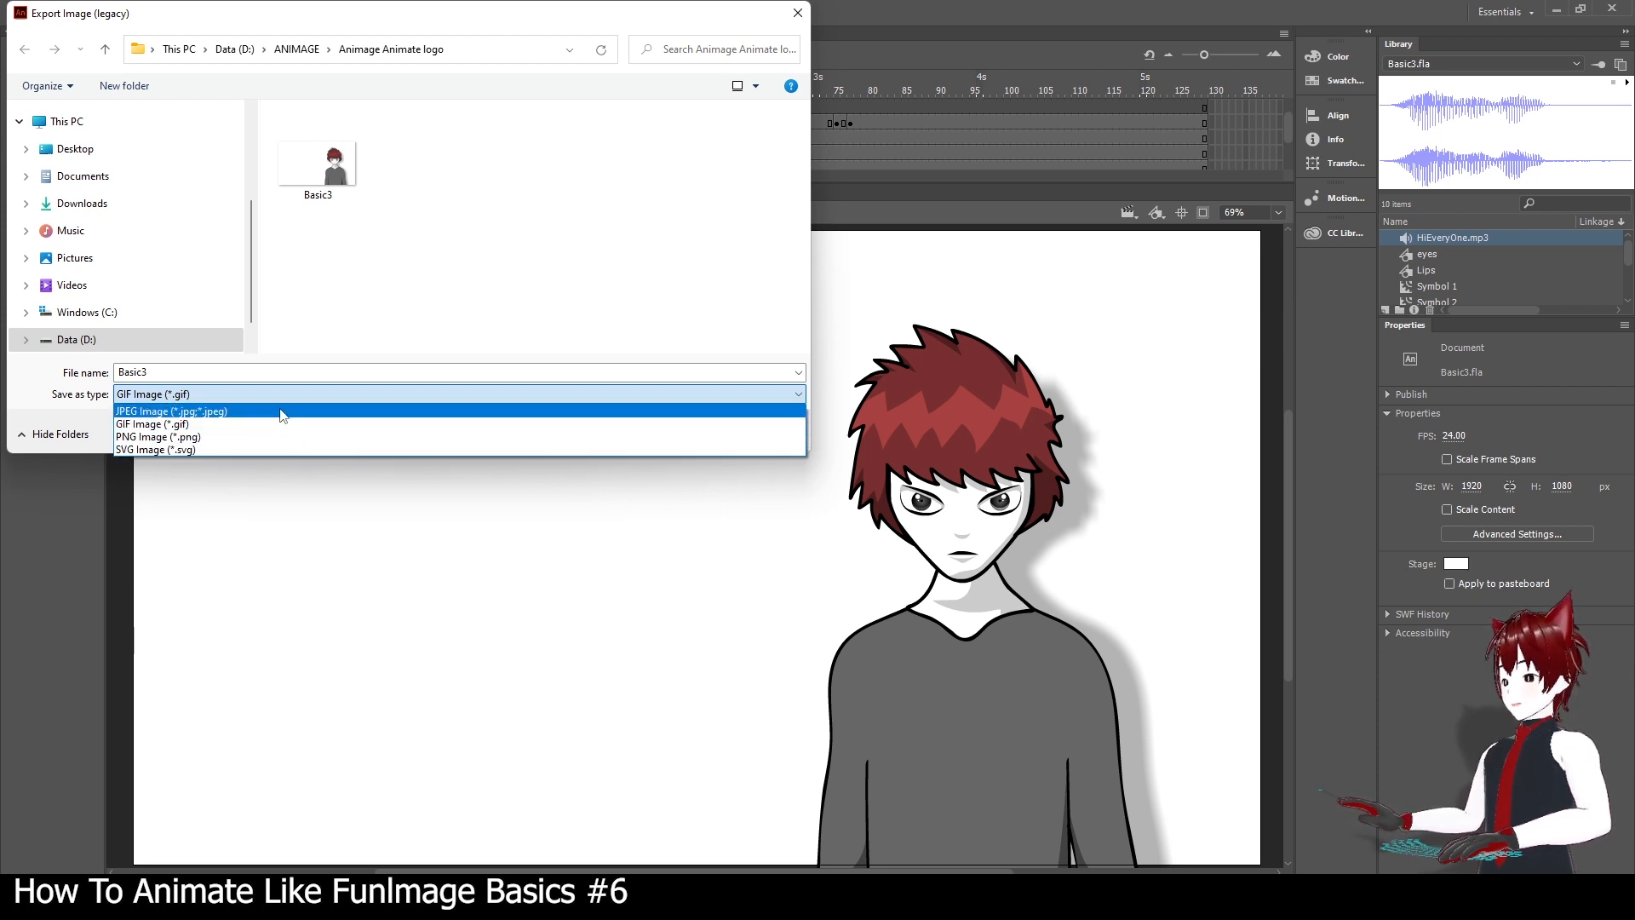
{"action": "left_click", "coordinate": [340, 319]}
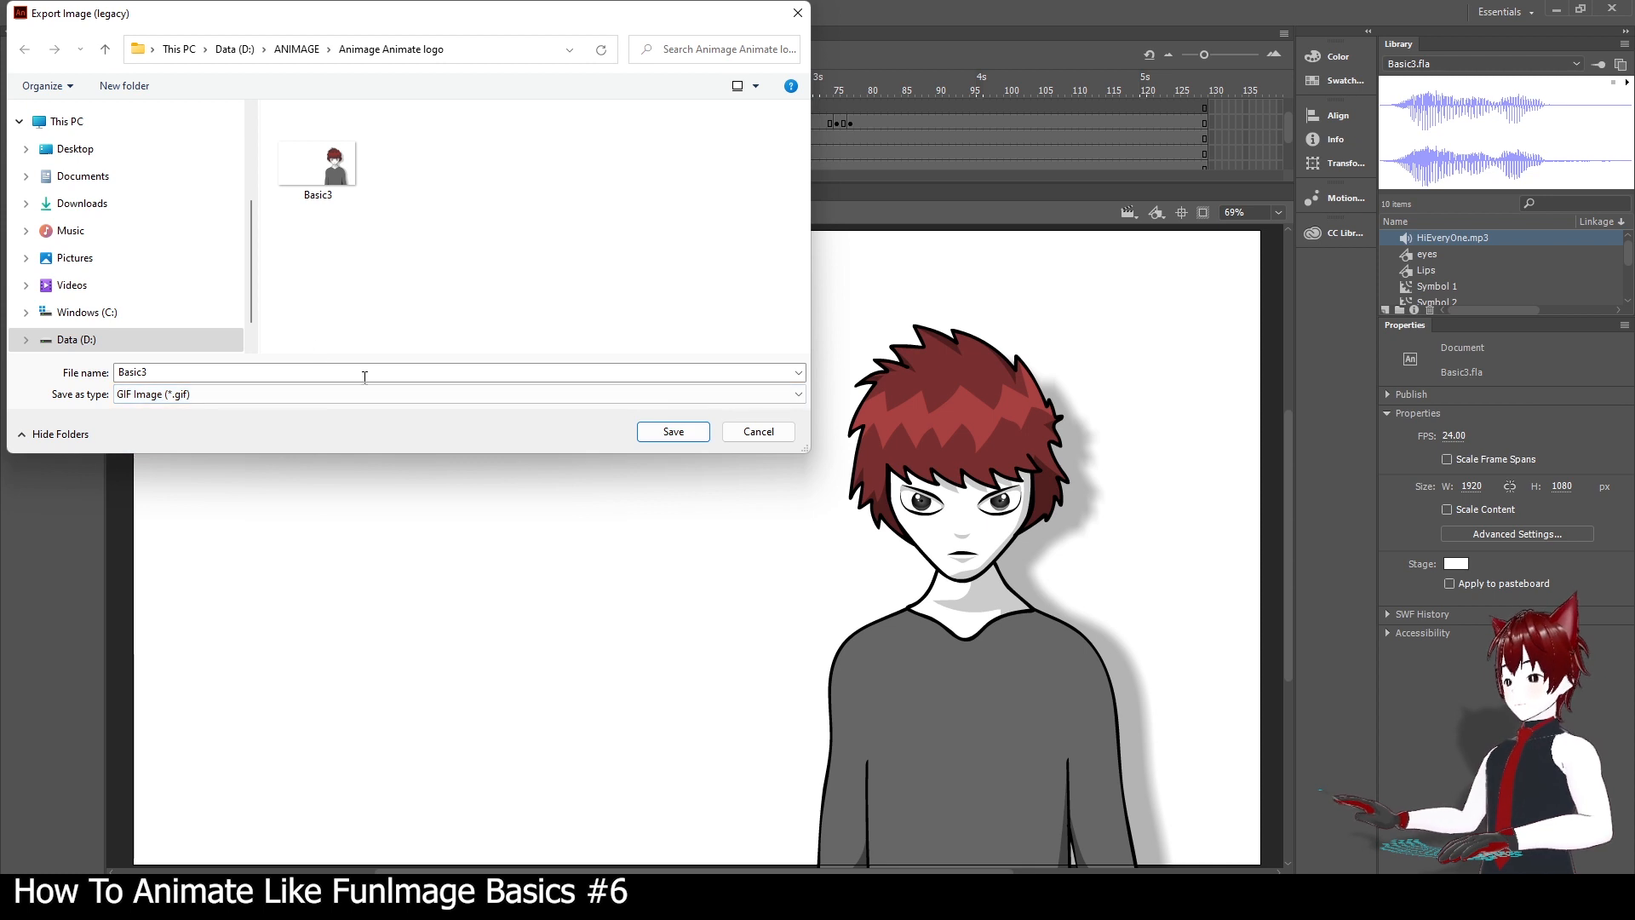
{"action": "left_click", "coordinate": [263, 394]}
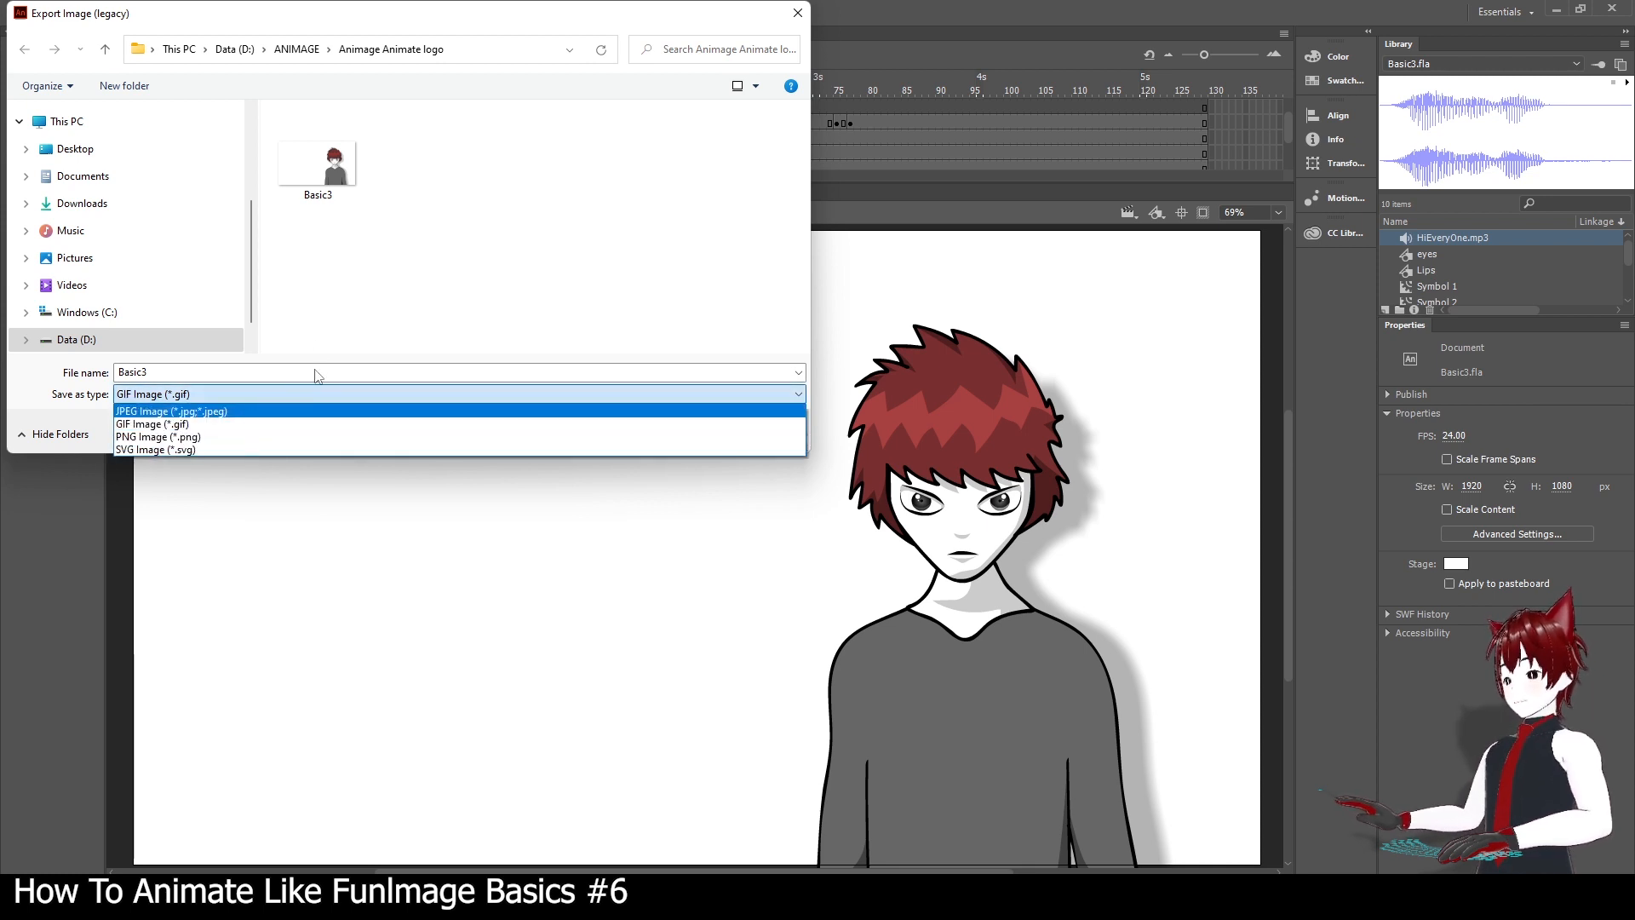
{"action": "left_click", "coordinate": [357, 303]}
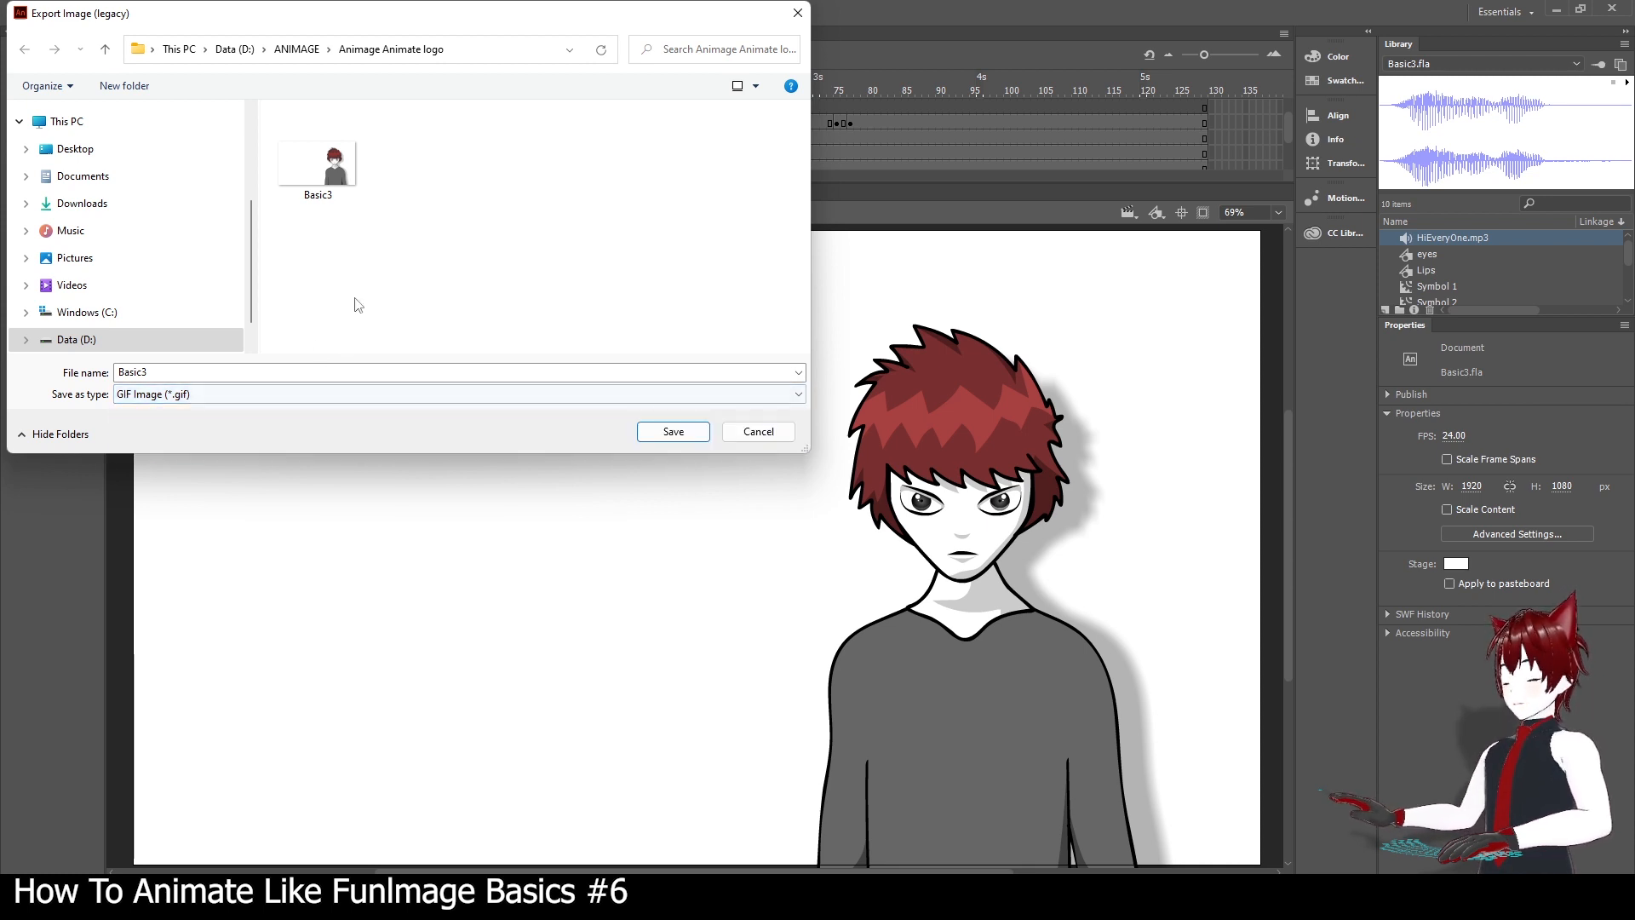
{"action": "left_click", "coordinate": [759, 433]}
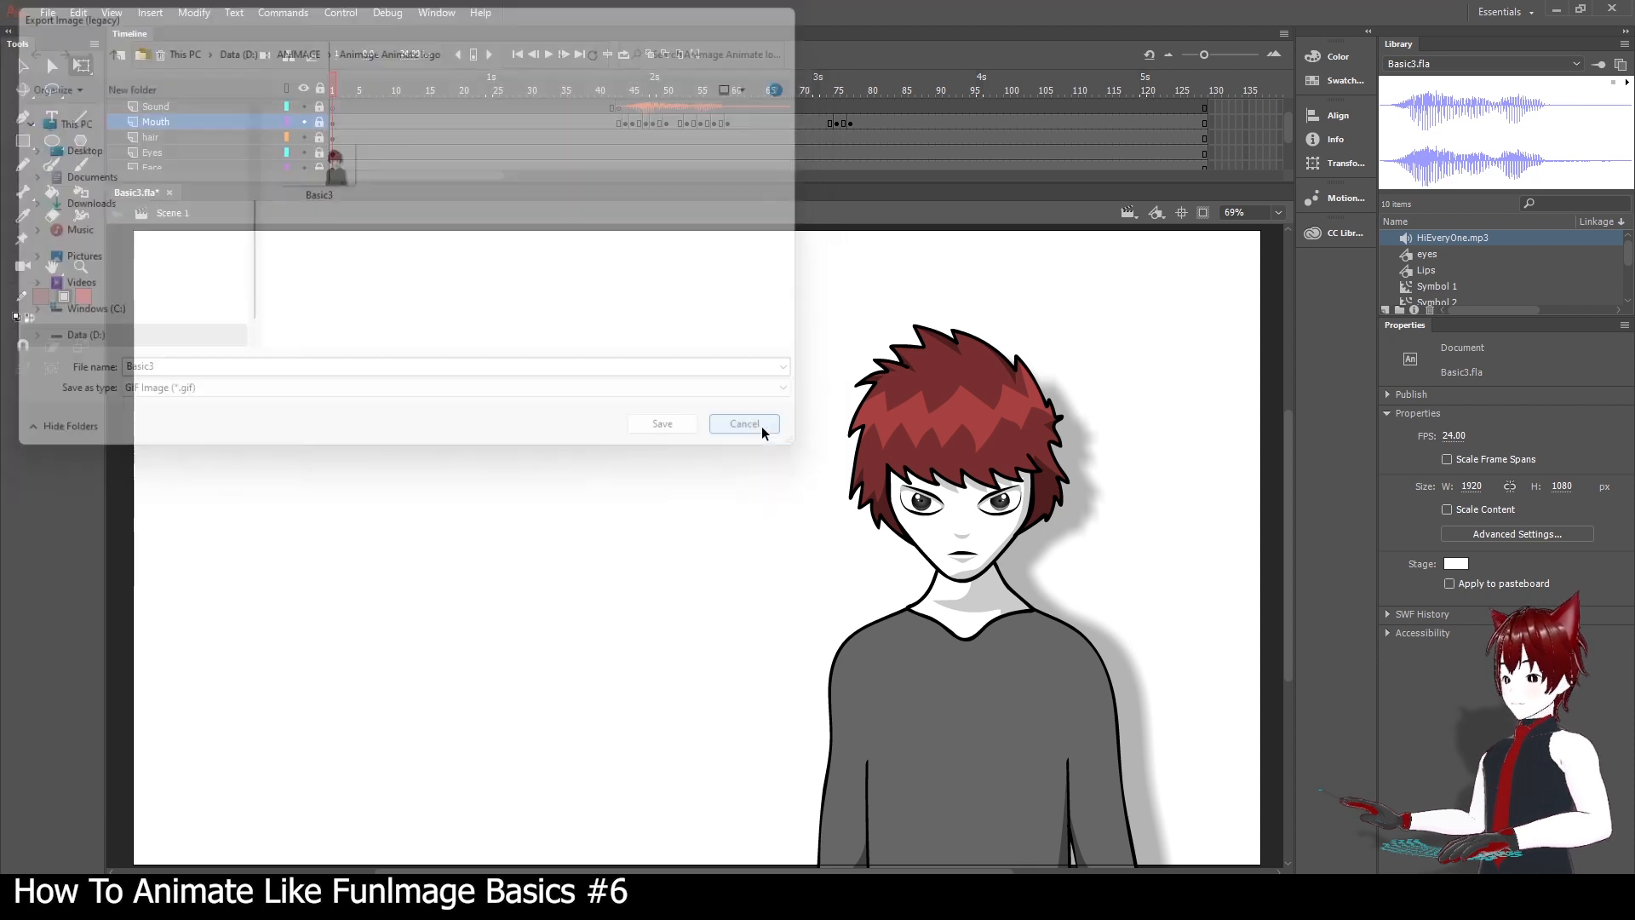
Examine the Export Video settings, including the Basic3.mov output path, and cancel without exporting.
{"action": "left_click", "coordinate": [48, 15]}
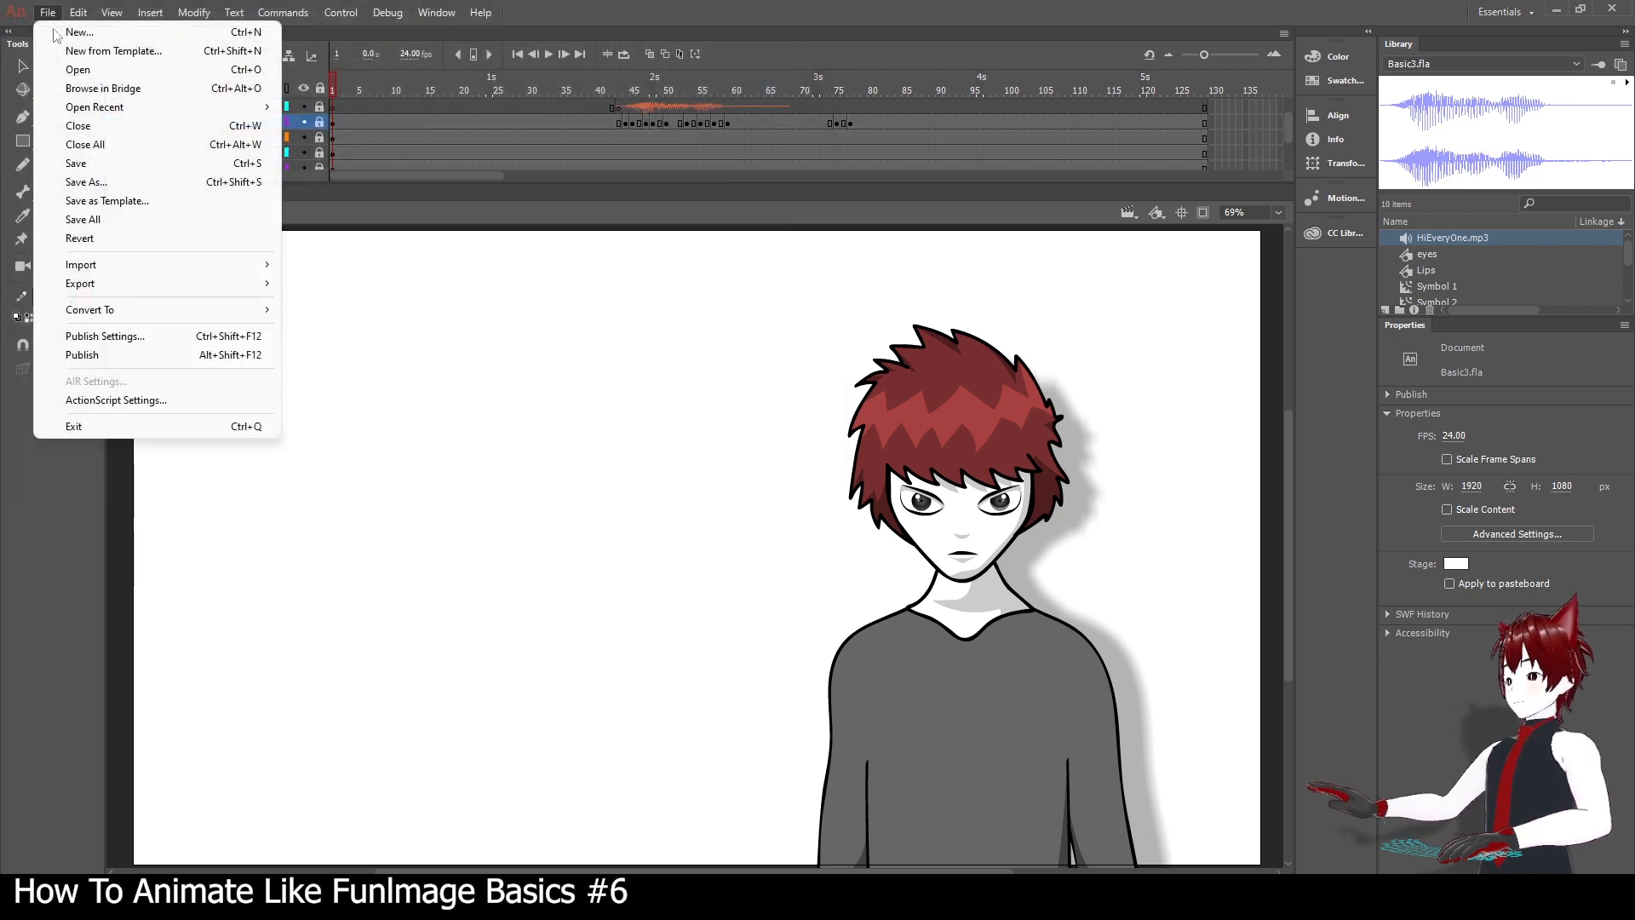
{"action": "mouse_move", "coordinate": [213, 283]}
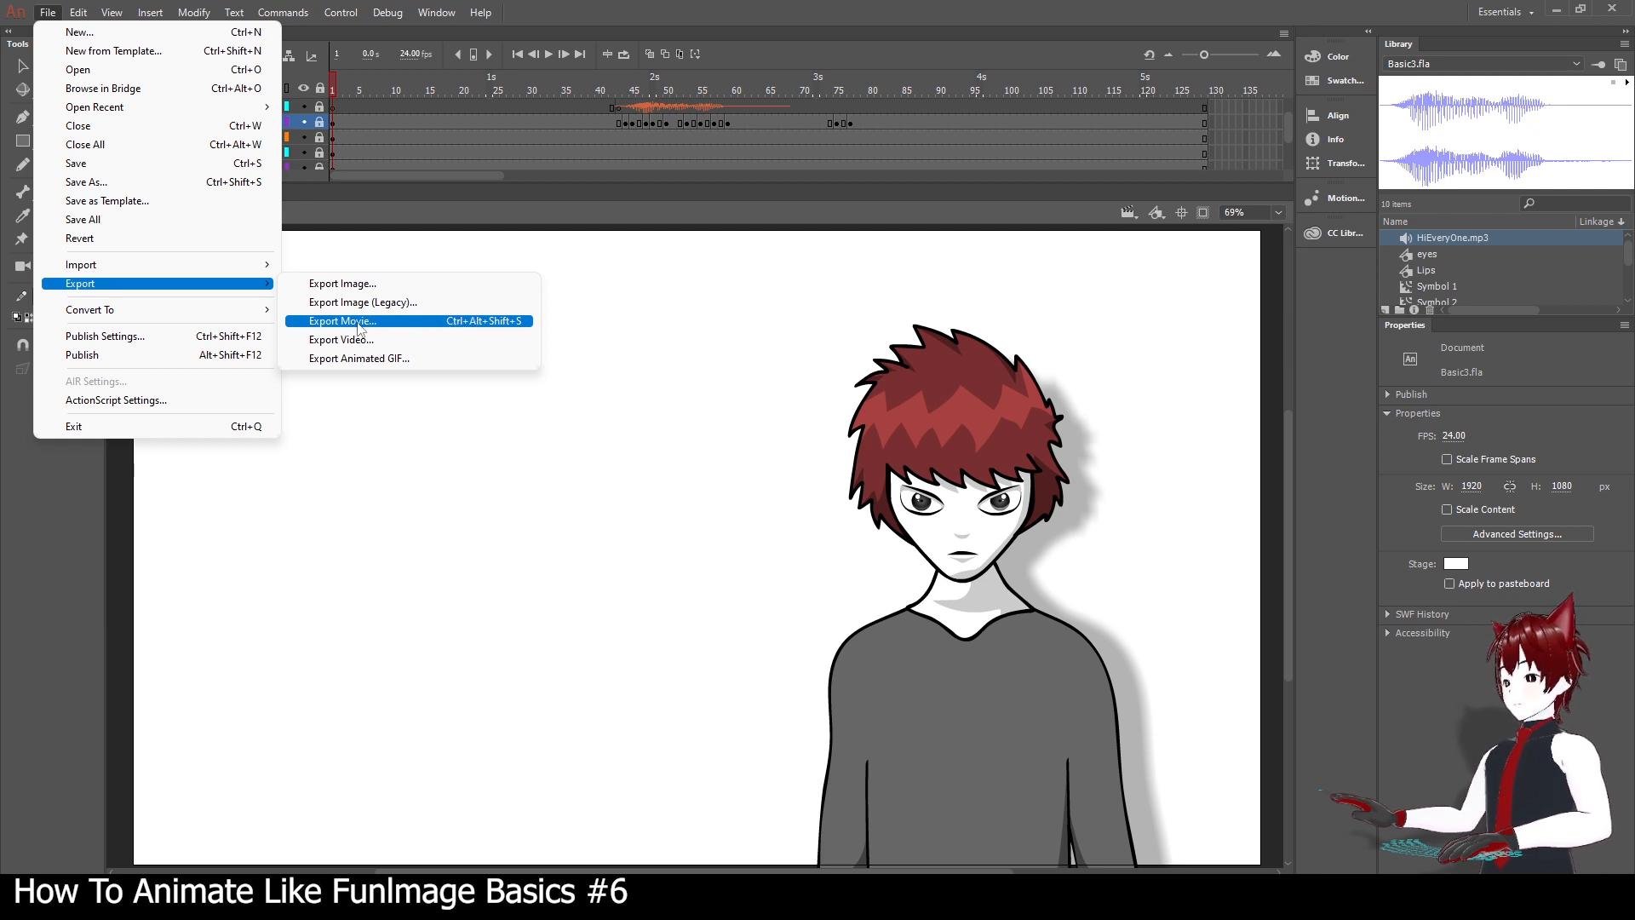
{"action": "left_click", "coordinate": [407, 343]}
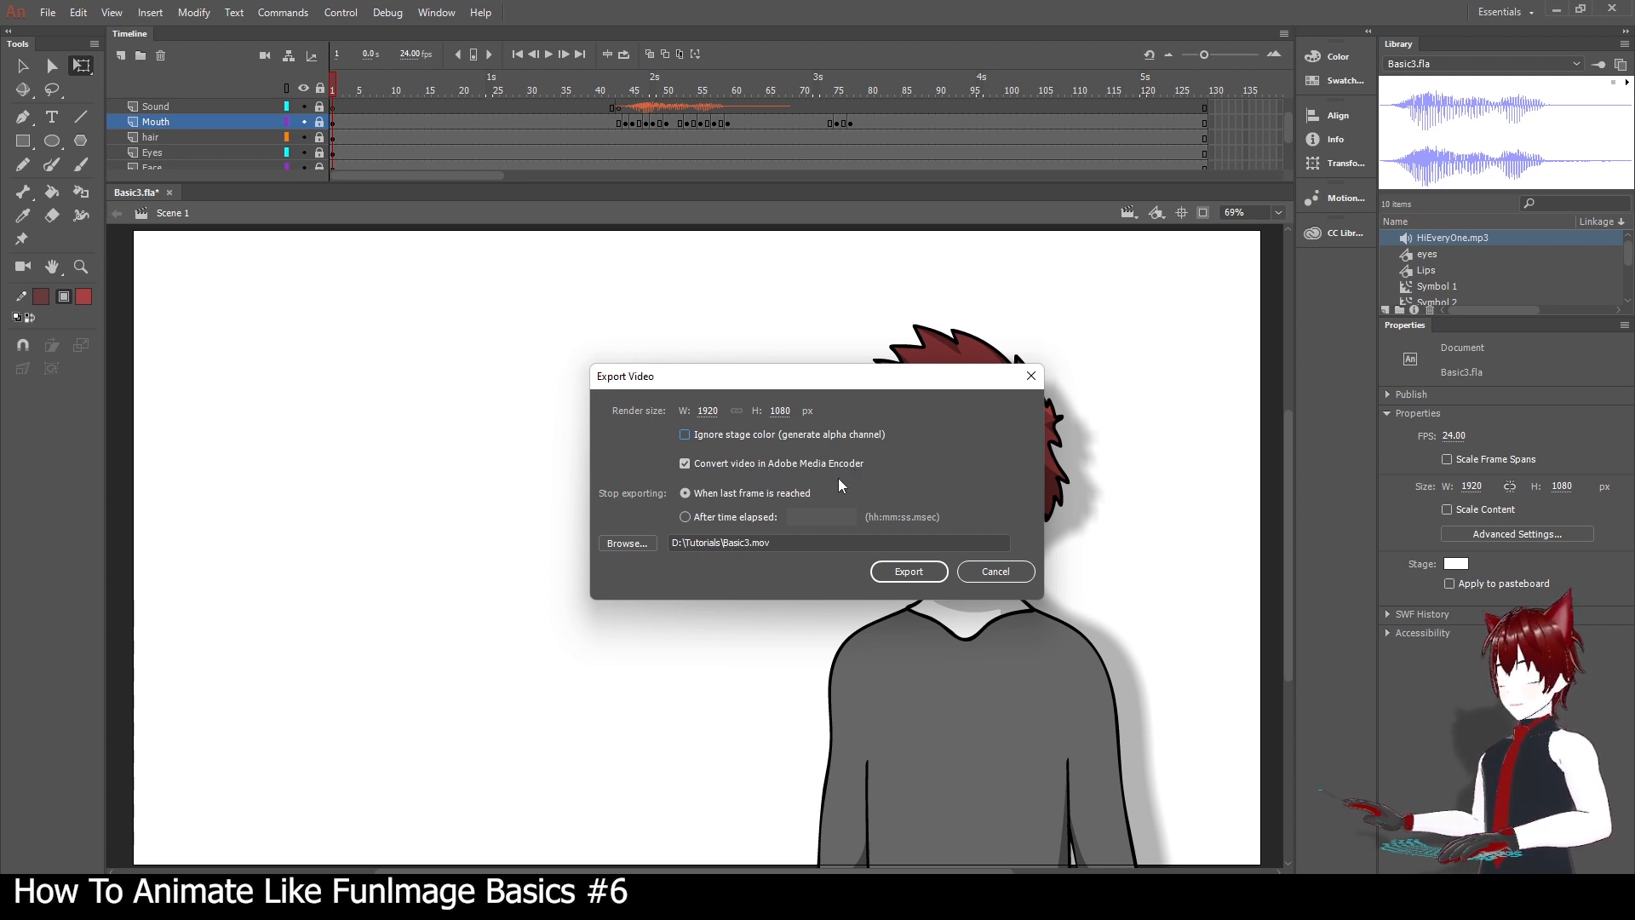
{"action": "left_click", "coordinate": [775, 543]}
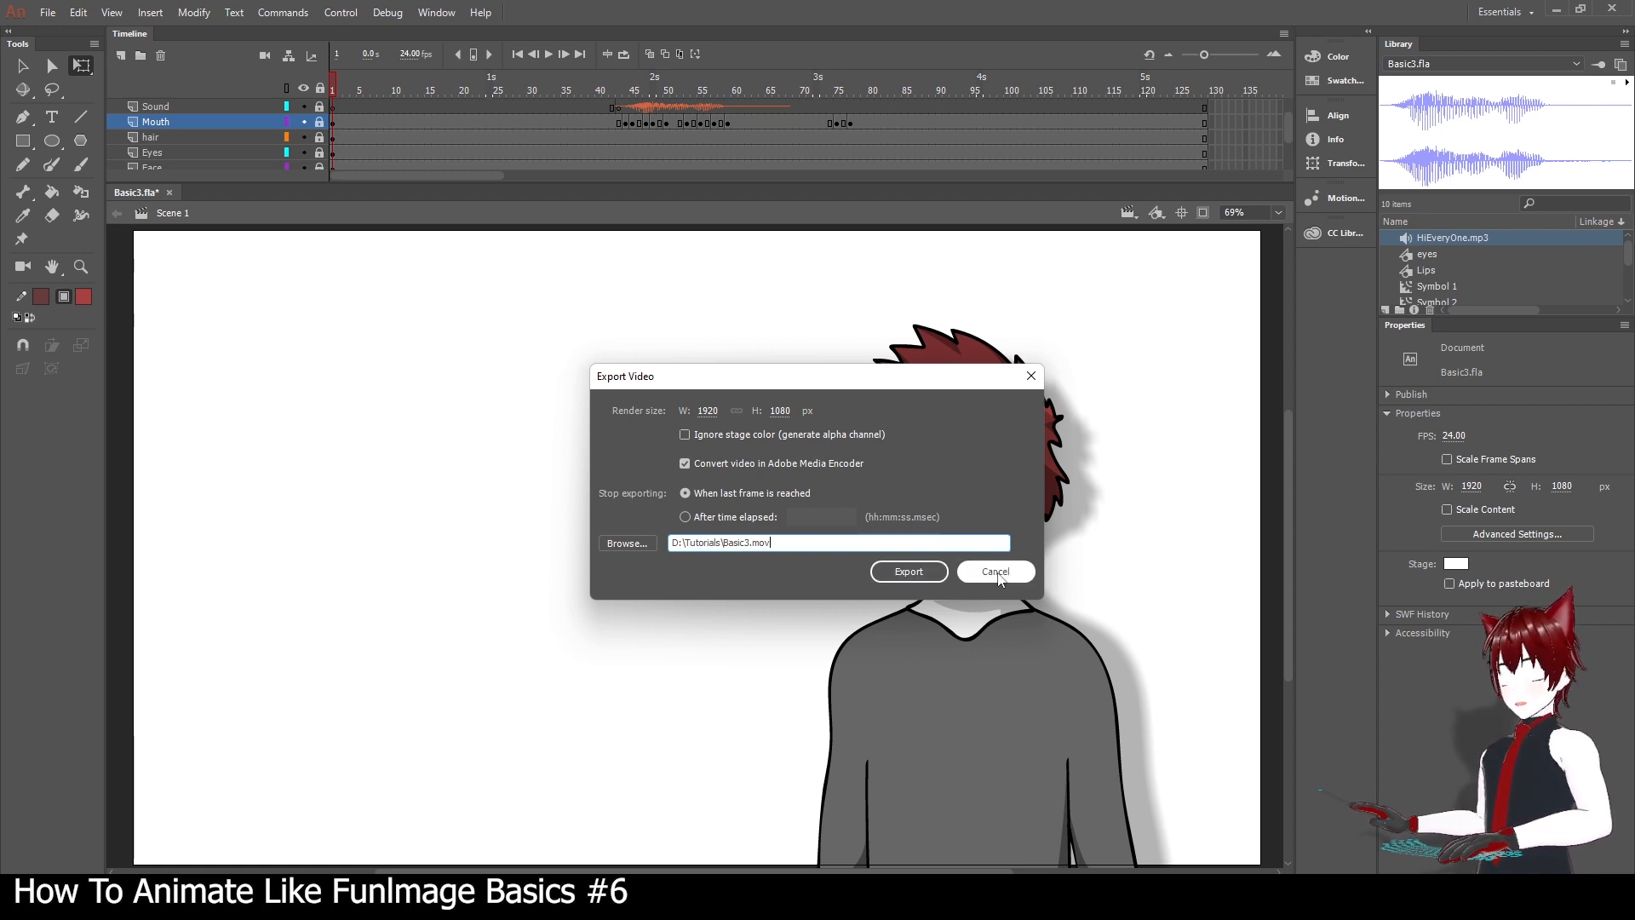
{"action": "left_click", "coordinate": [997, 572]}
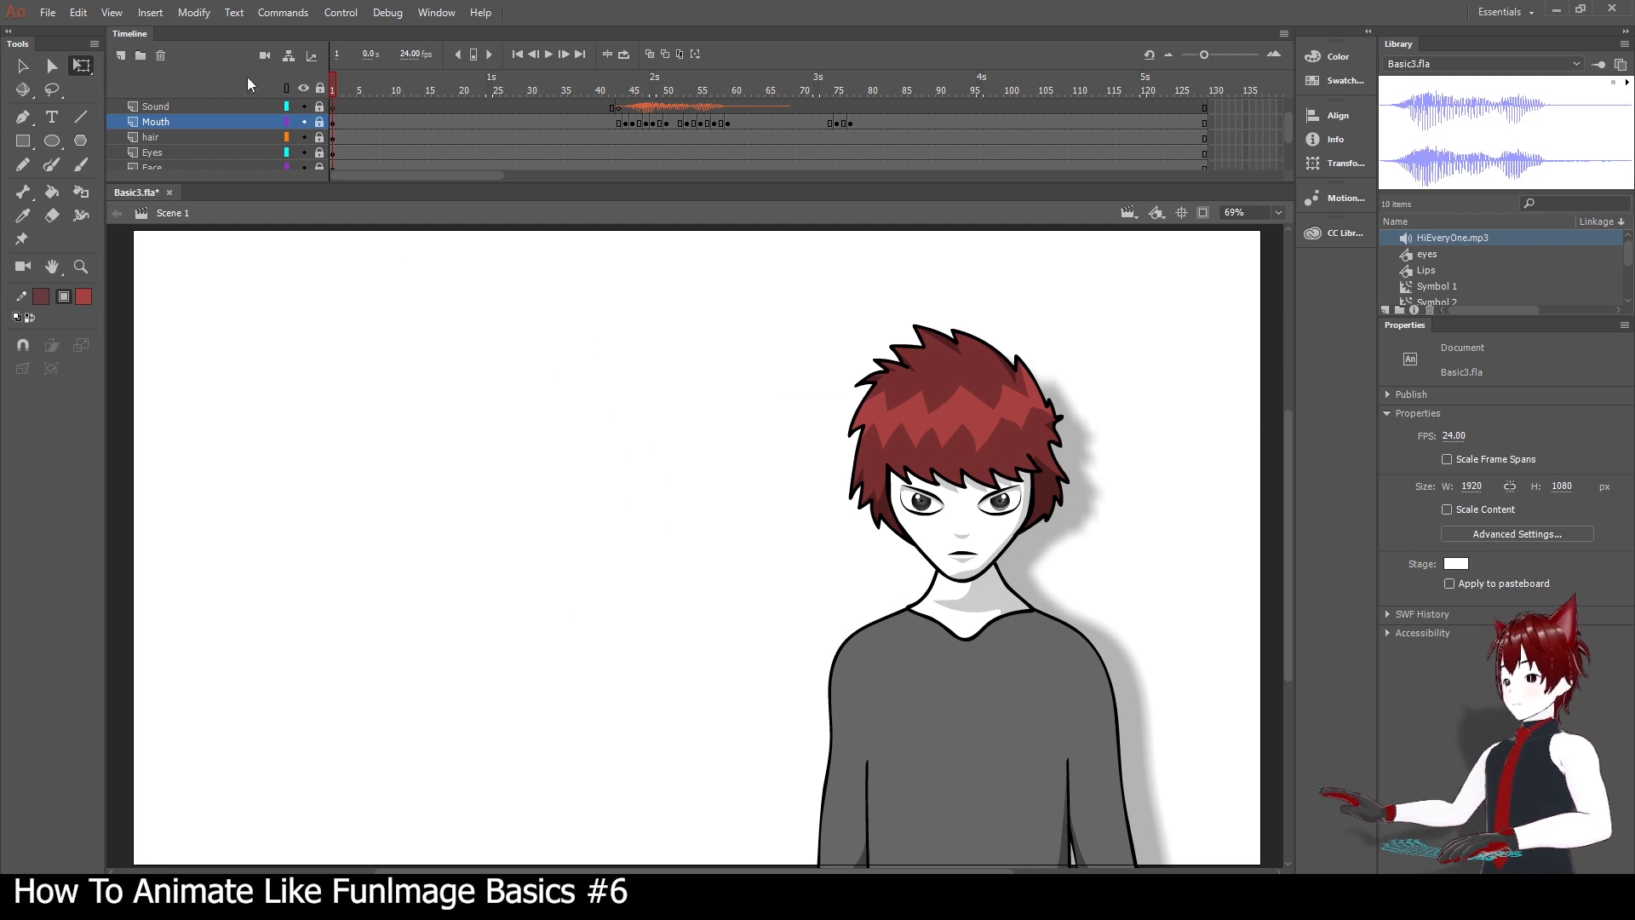
Start an animated GIF export, fit the stage in the preview and examine the optimization presets without changing the preset.
{"action": "left_click", "coordinate": [48, 12]}
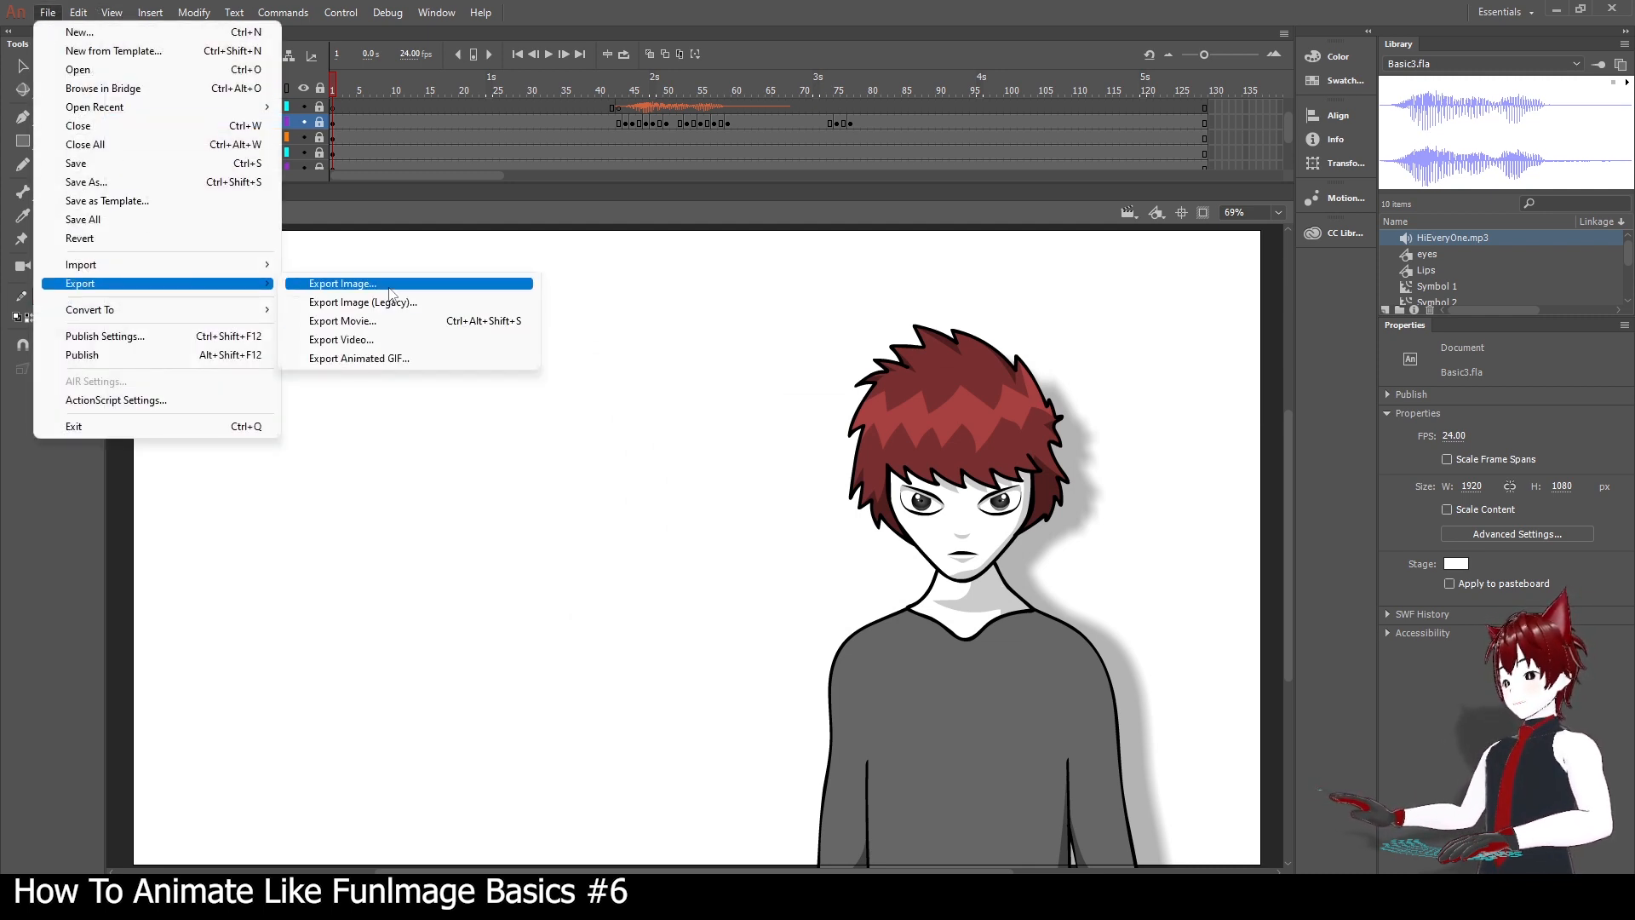
{"action": "left_click", "coordinate": [389, 359]}
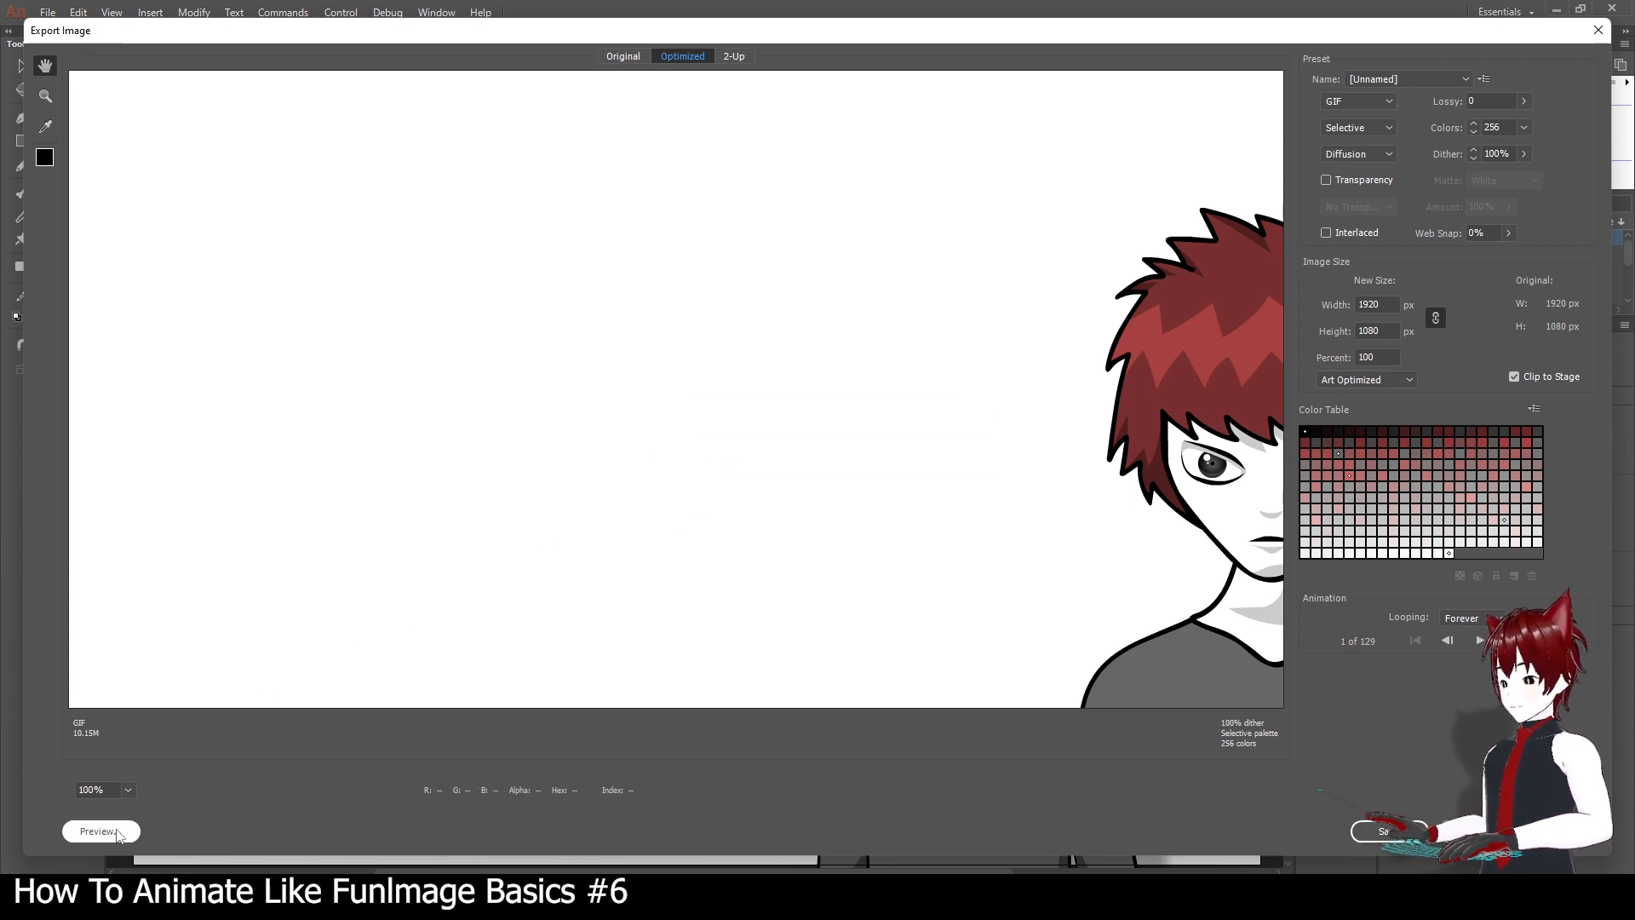
{"action": "left_click", "coordinate": [128, 790]}
{"action": "left_click", "coordinate": [170, 771]}
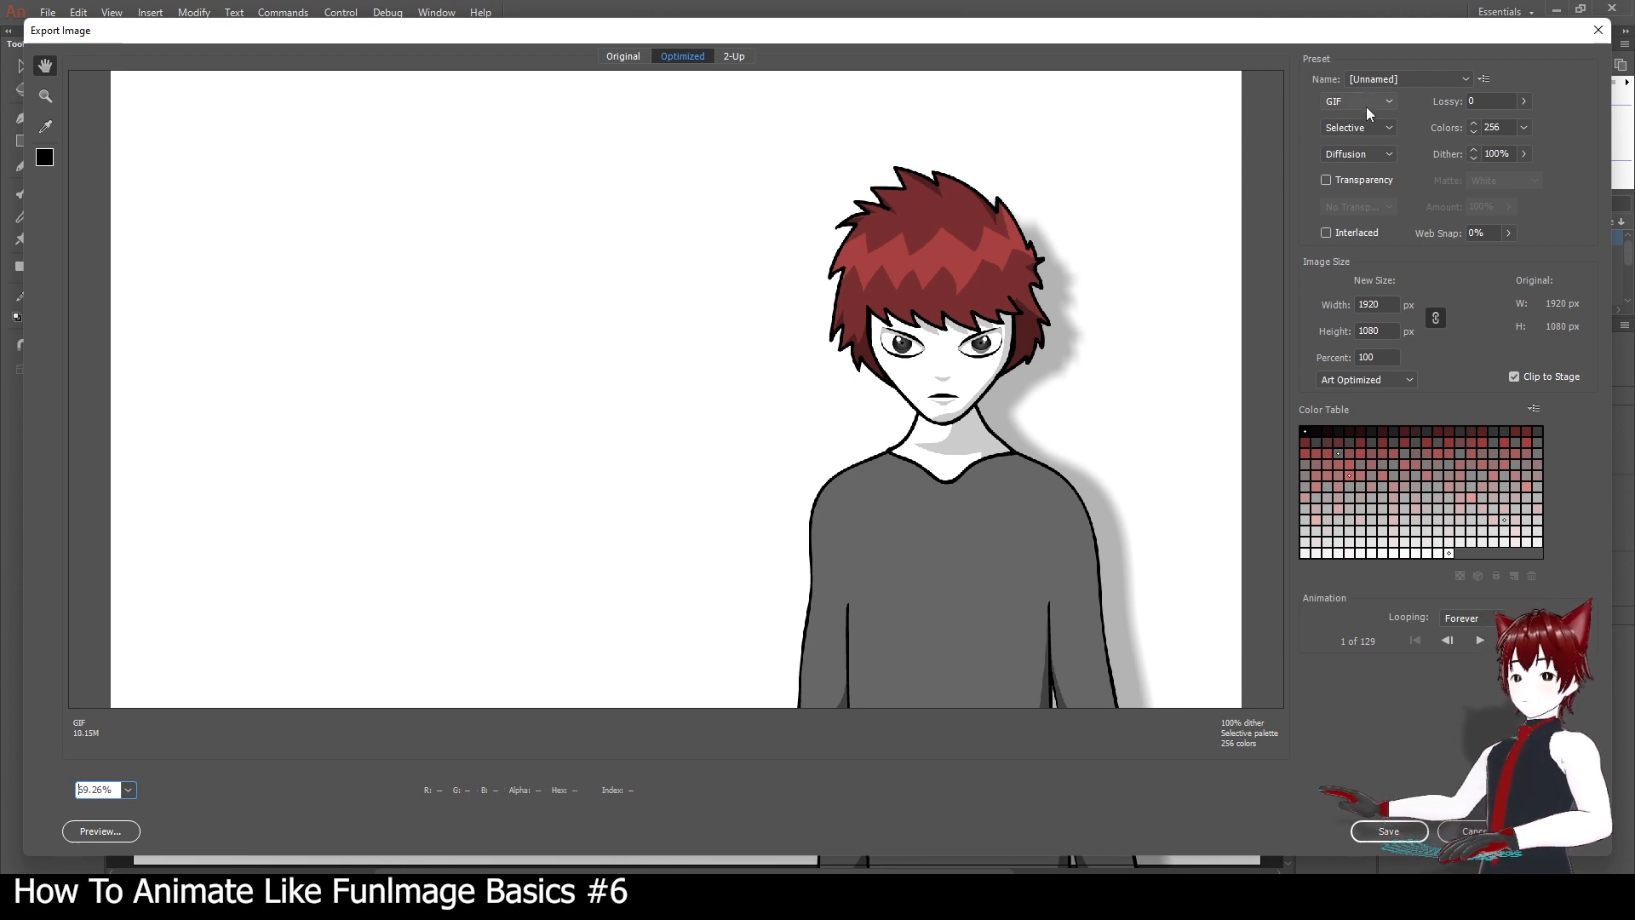
{"action": "left_click", "coordinate": [1419, 80]}
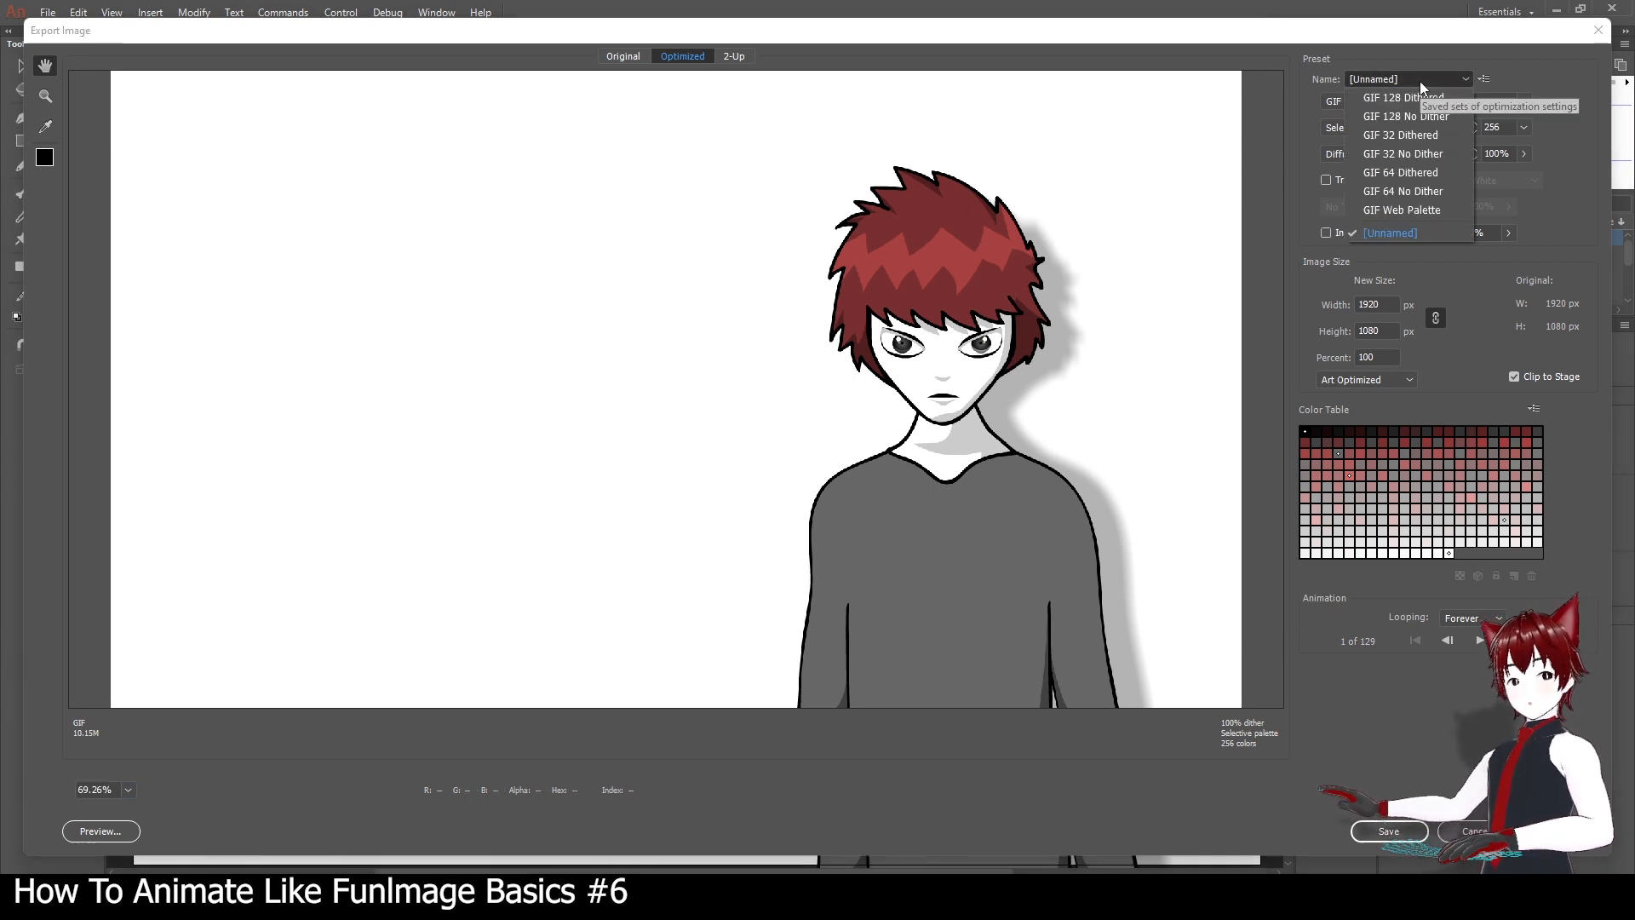
{"action": "key", "text": "Escape"}
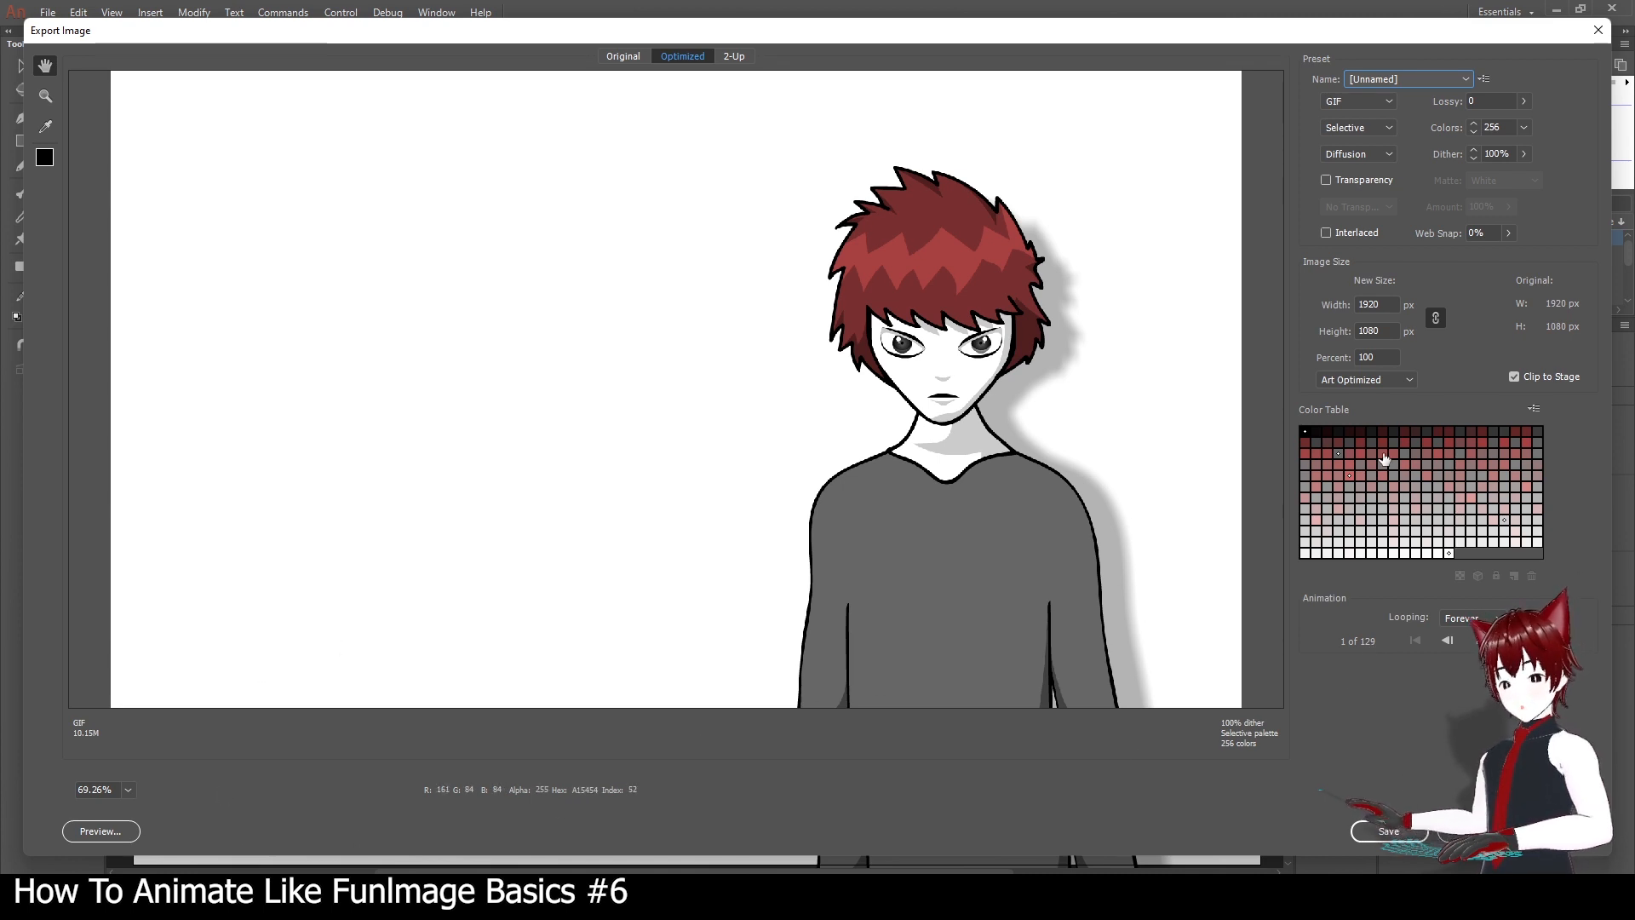
Compare the Original, Optimized and 2-Up previews of the animated GIF.
{"action": "left_click", "coordinate": [631, 58]}
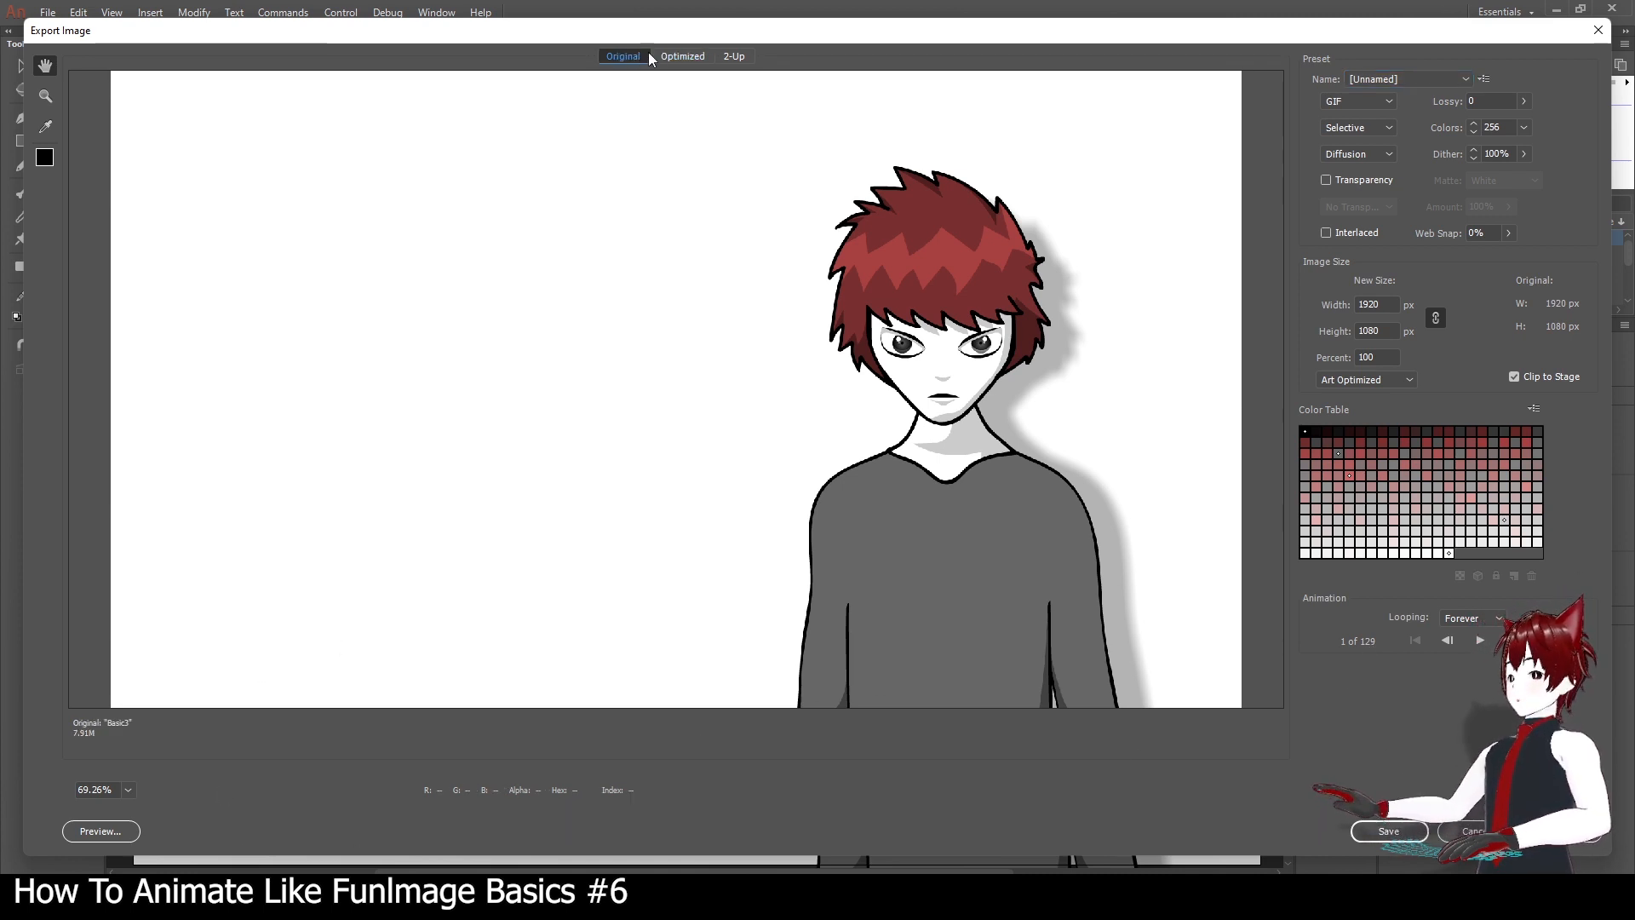
{"action": "left_click", "coordinate": [681, 56]}
{"action": "left_click", "coordinate": [733, 57]}
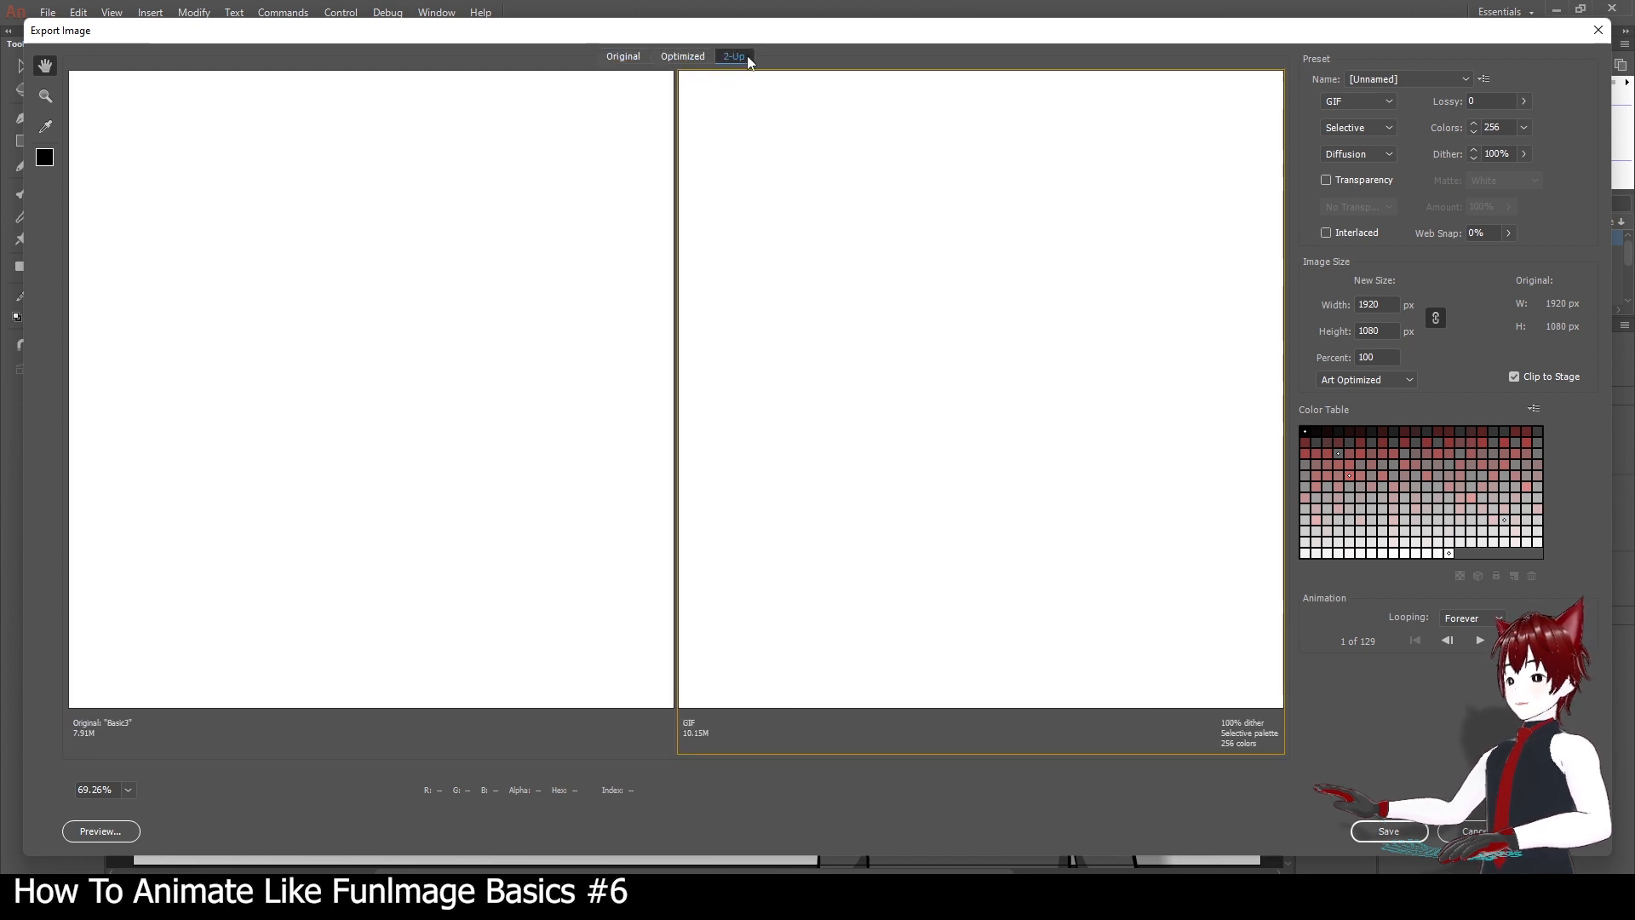
{"action": "left_click", "coordinate": [635, 58]}
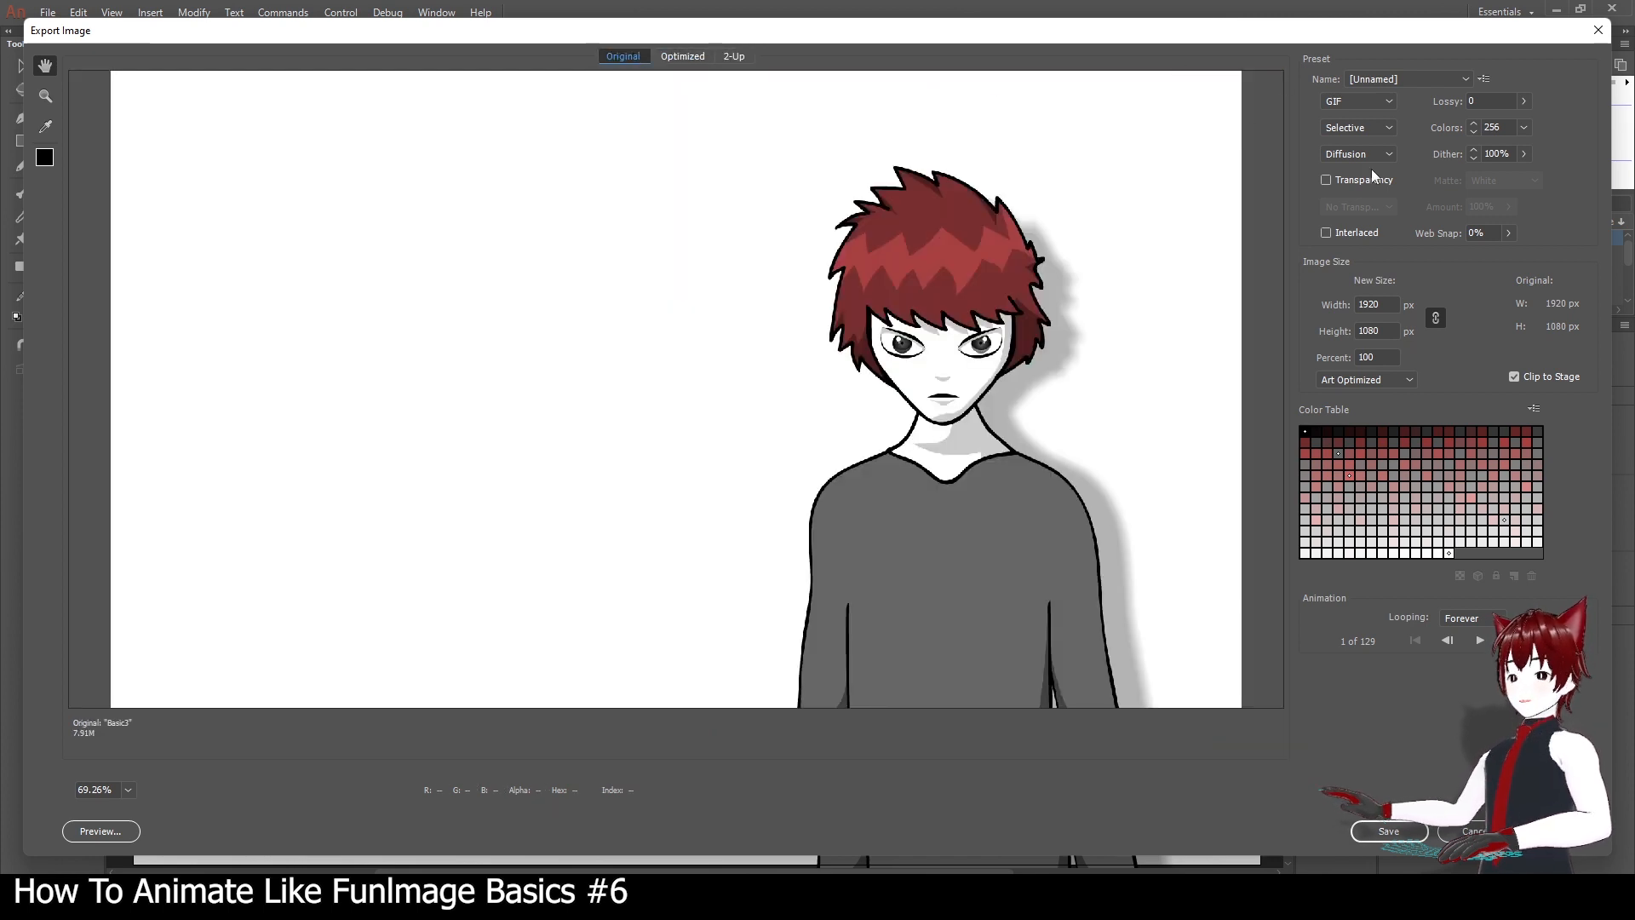
{"action": "left_click", "coordinate": [681, 57]}
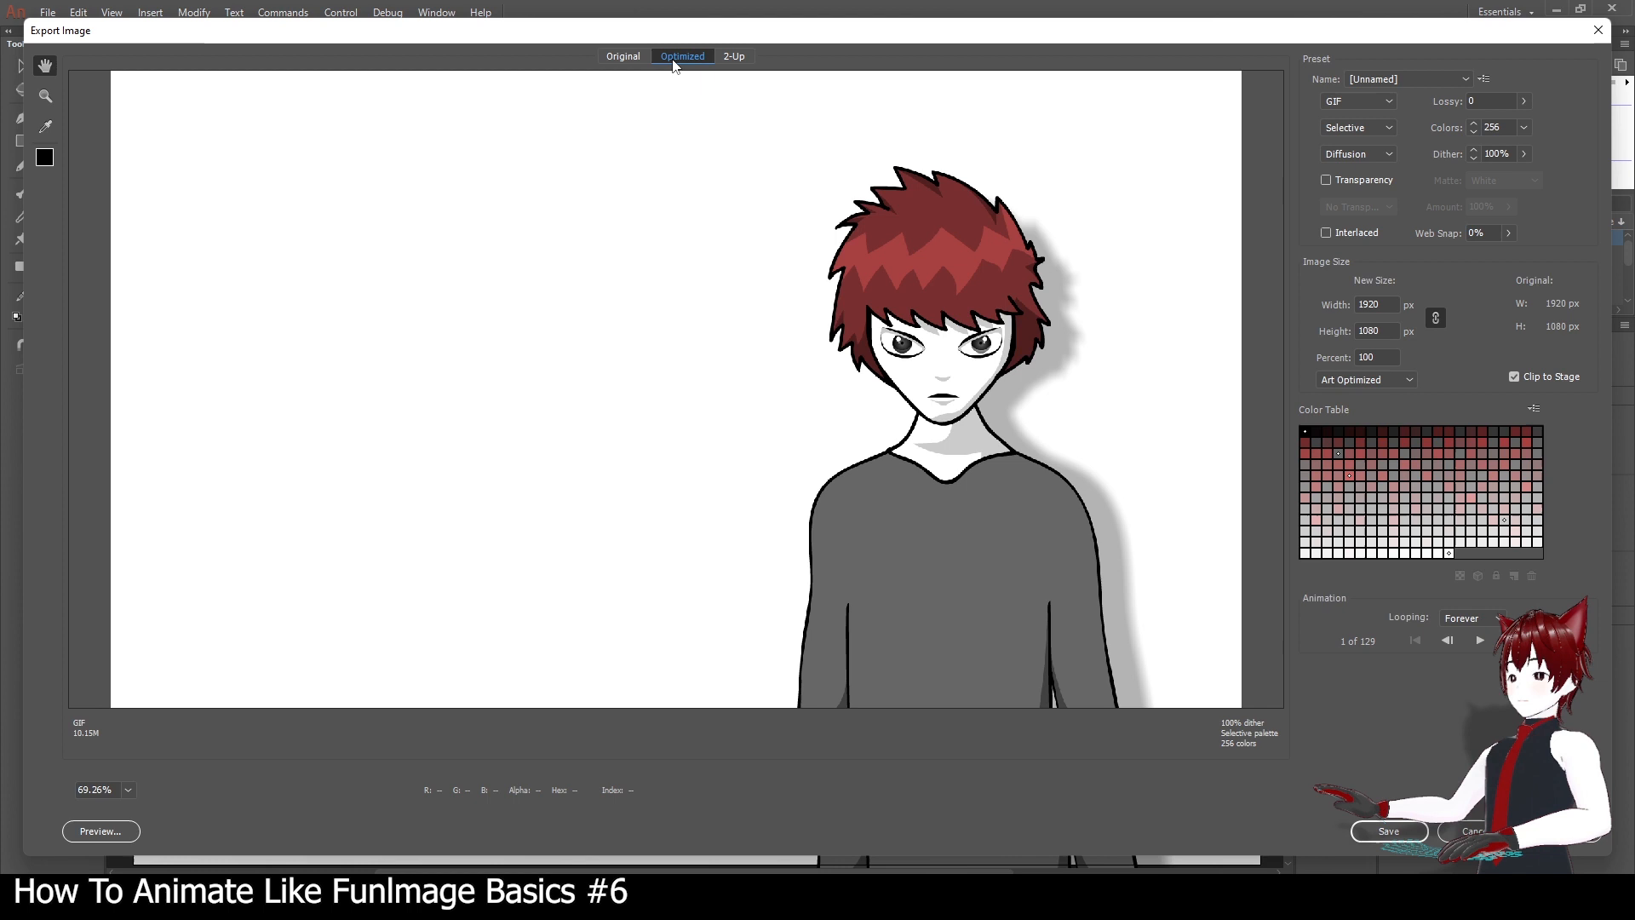
{"action": "left_click", "coordinate": [622, 57]}
{"action": "left_click", "coordinate": [672, 56]}
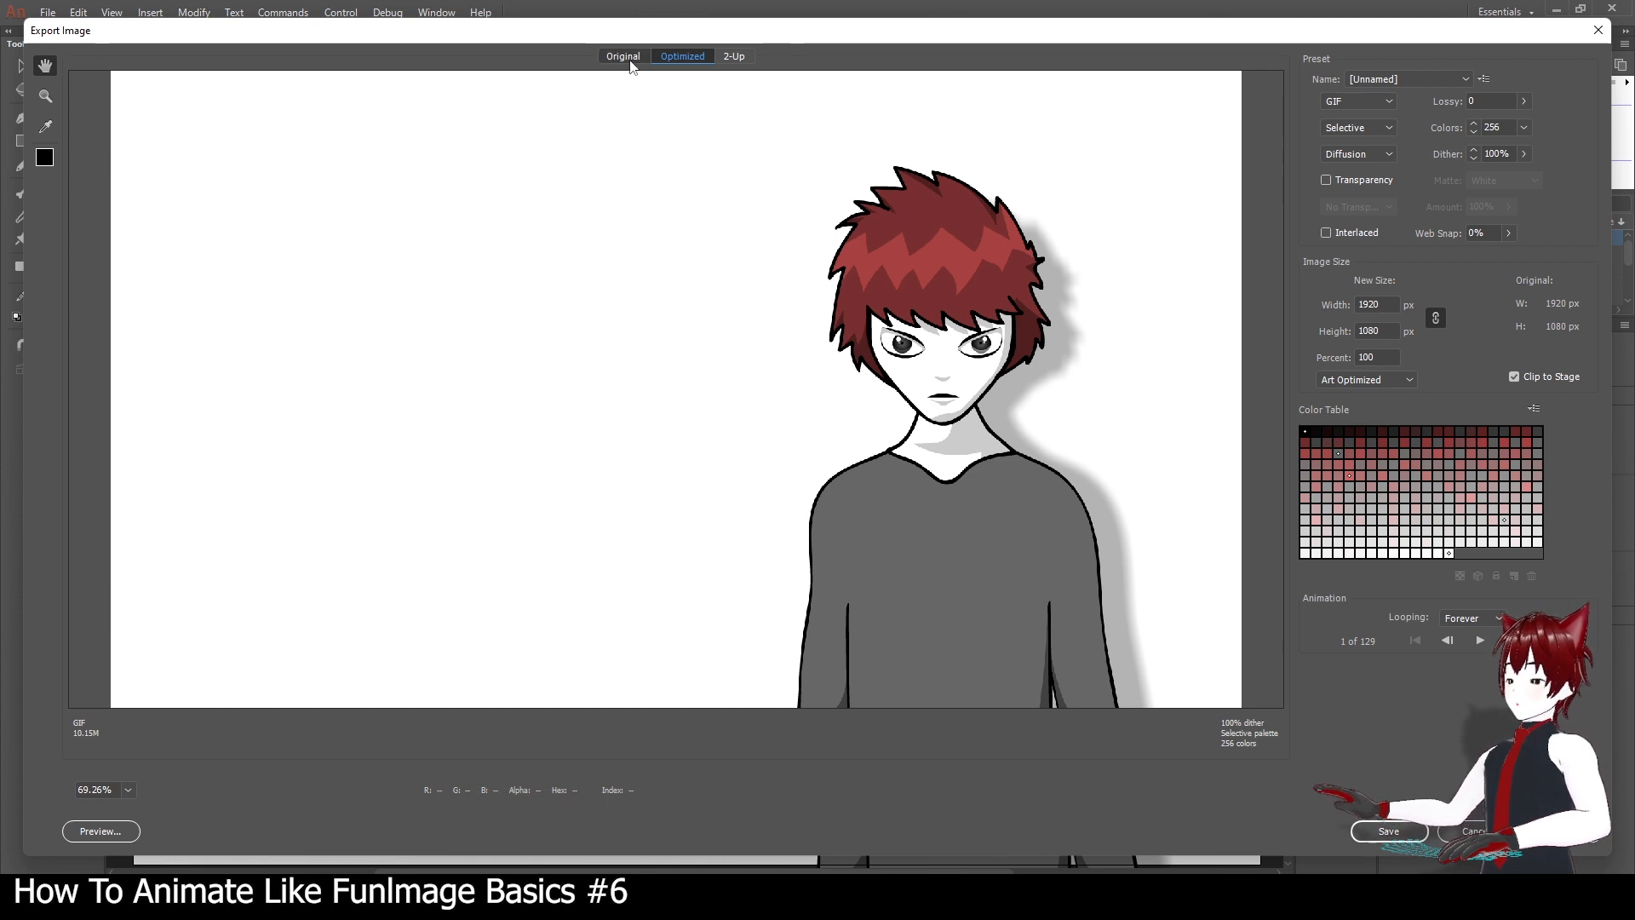
{"action": "left_click", "coordinate": [631, 64]}
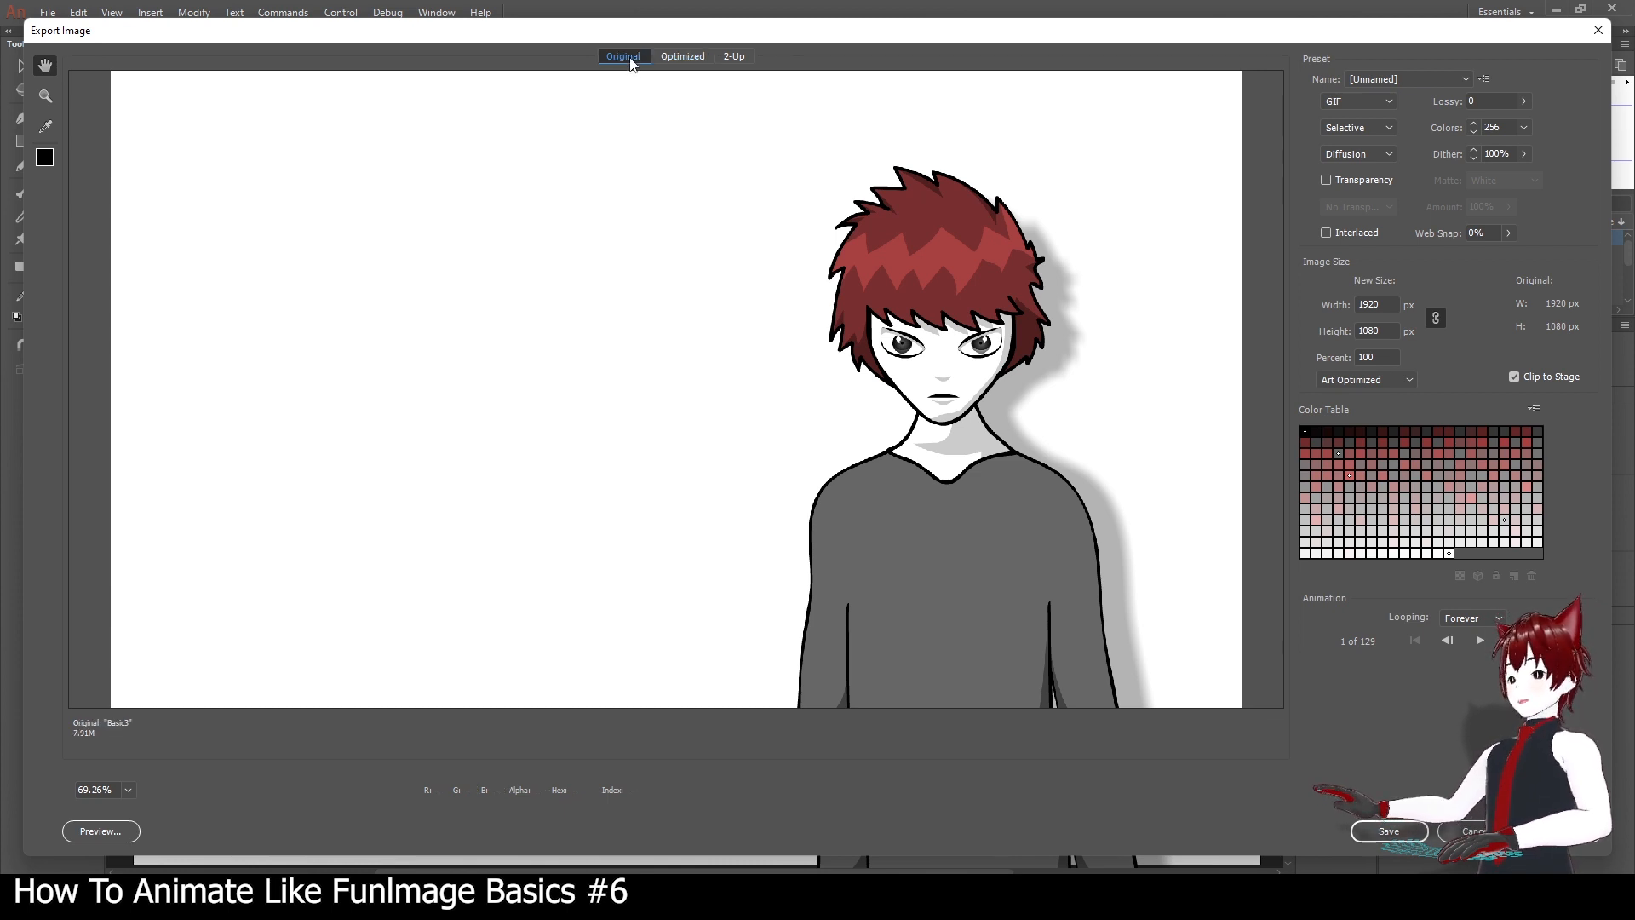
{"action": "left_click", "coordinate": [674, 62]}
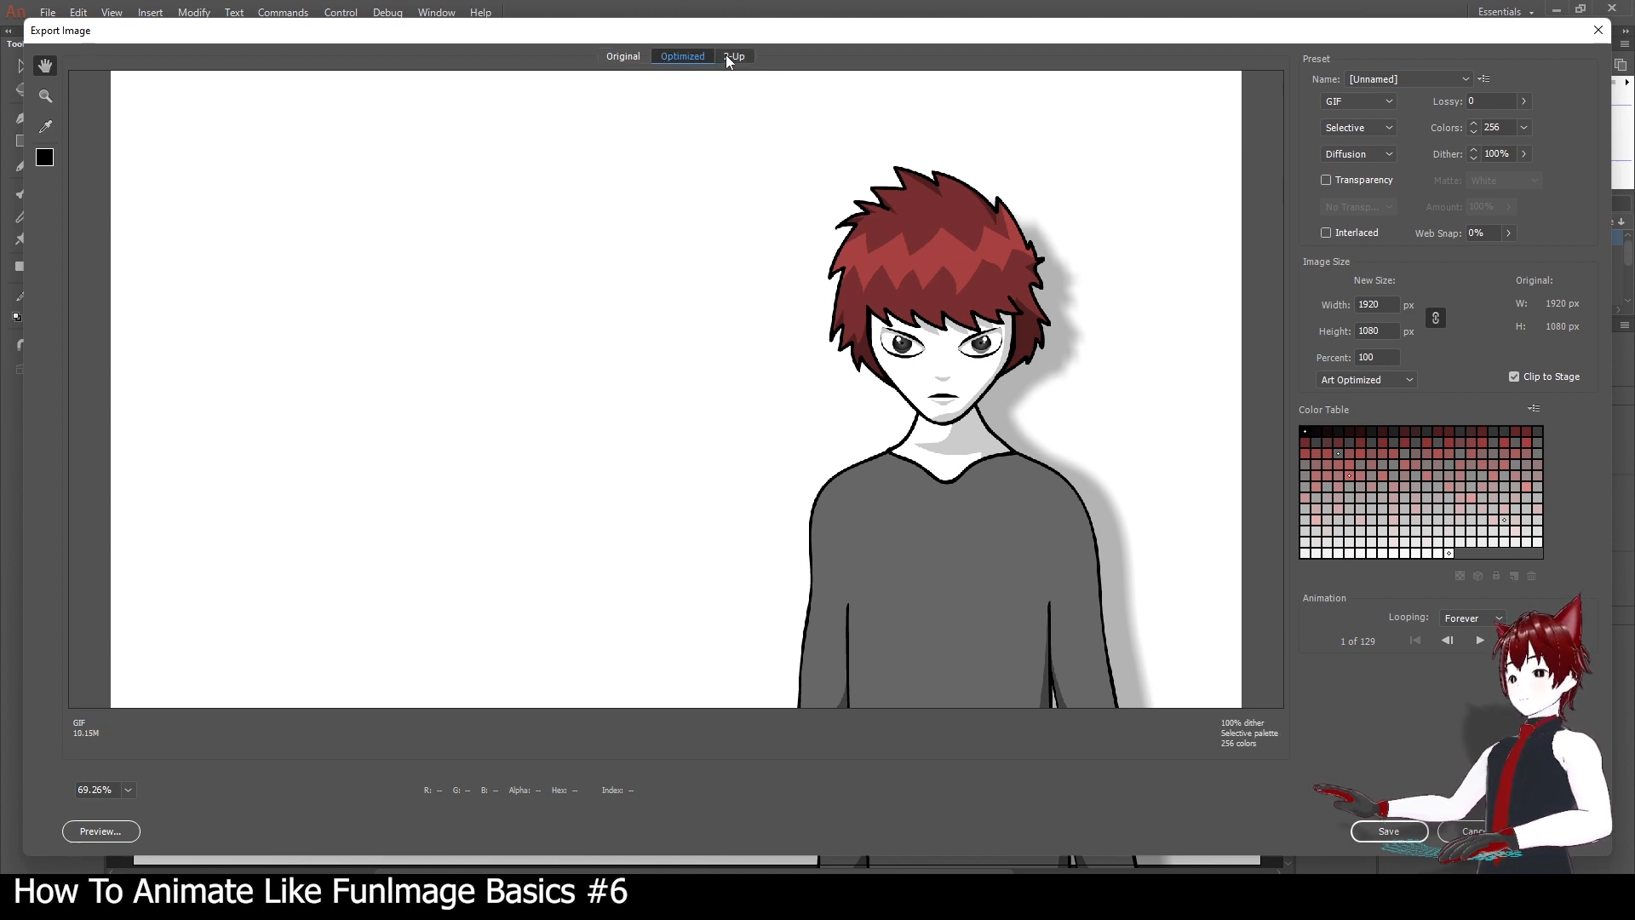
{"action": "left_click", "coordinate": [728, 57]}
{"action": "left_click", "coordinate": [703, 57]}
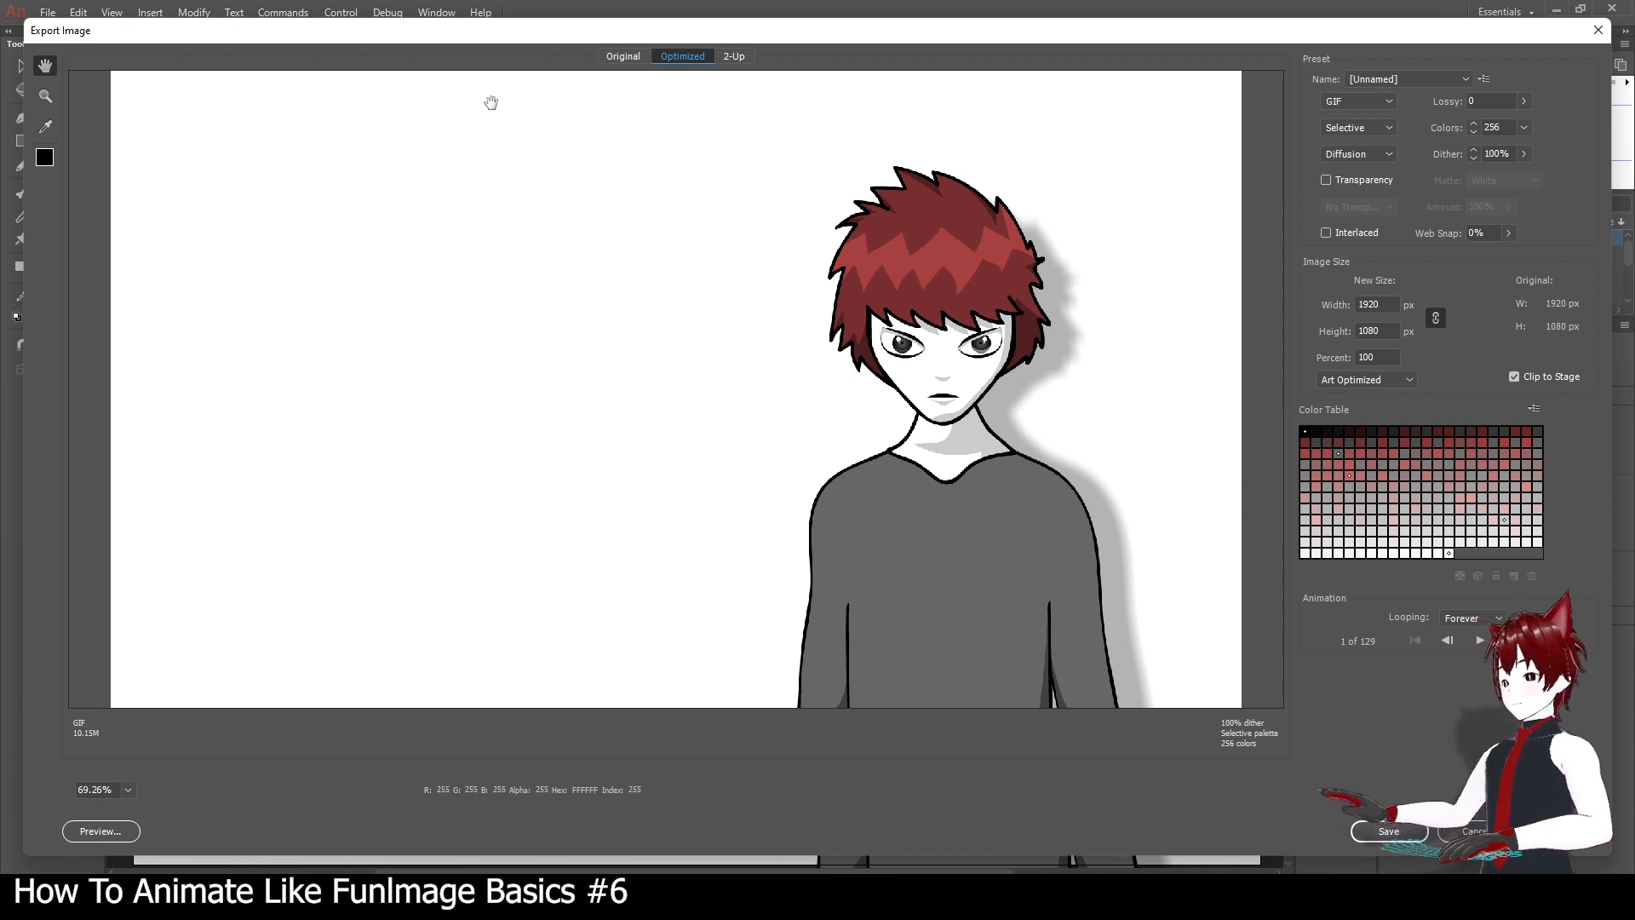
Display the Original preview and save the animated GIF as Basic3 in the Sound folder.
{"action": "left_click", "coordinate": [630, 56]}
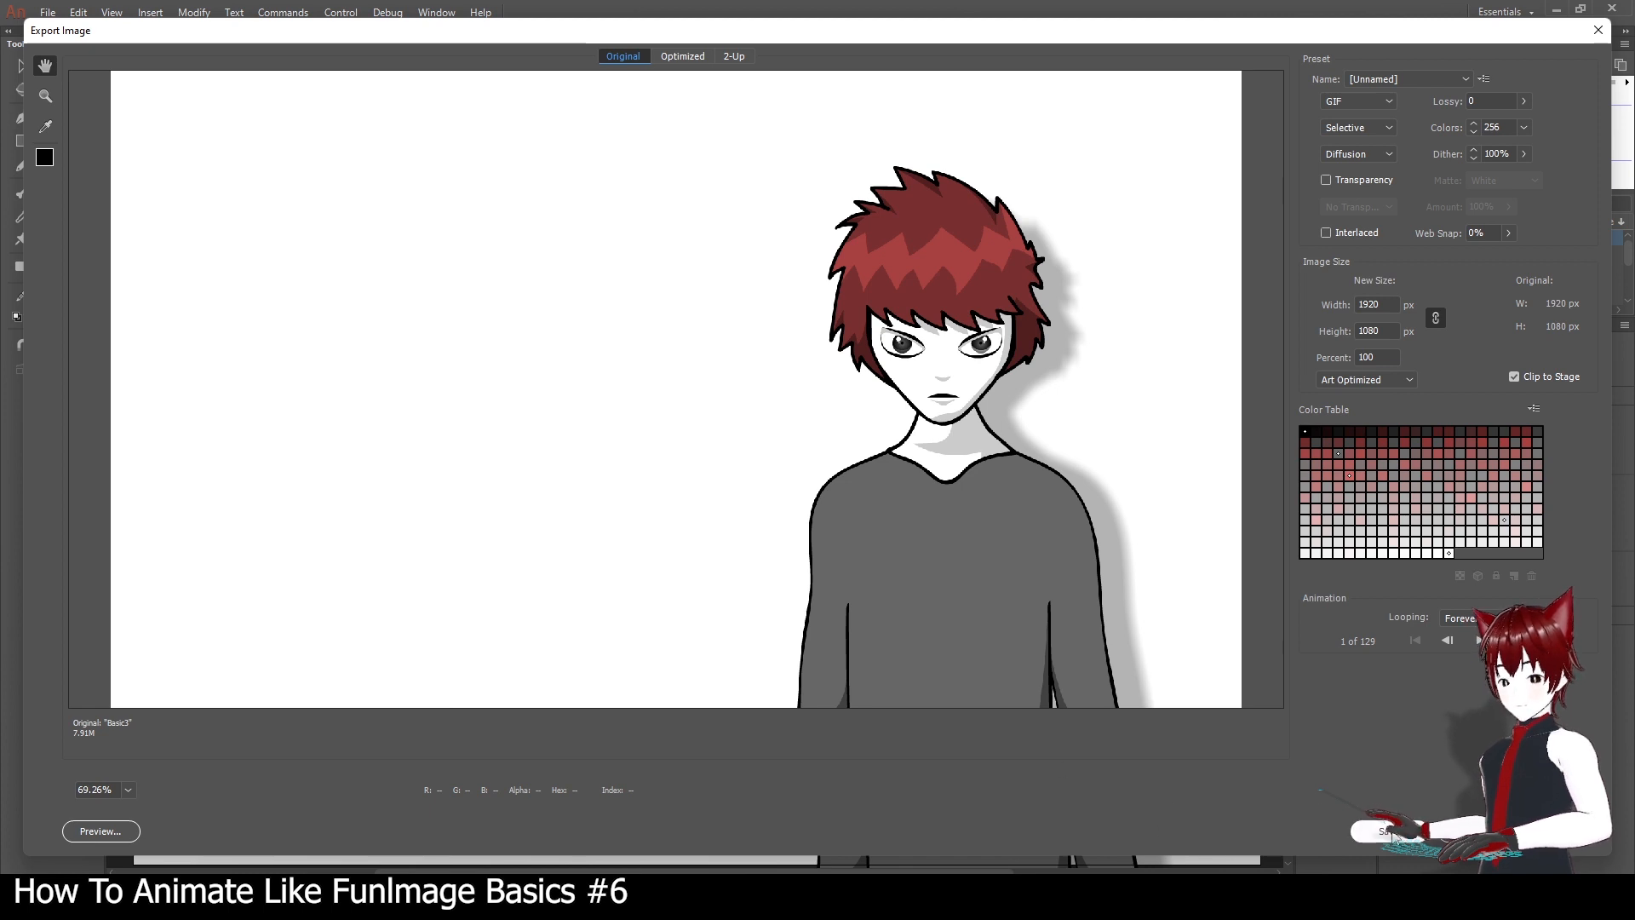
{"action": "left_click", "coordinate": [1373, 831]}
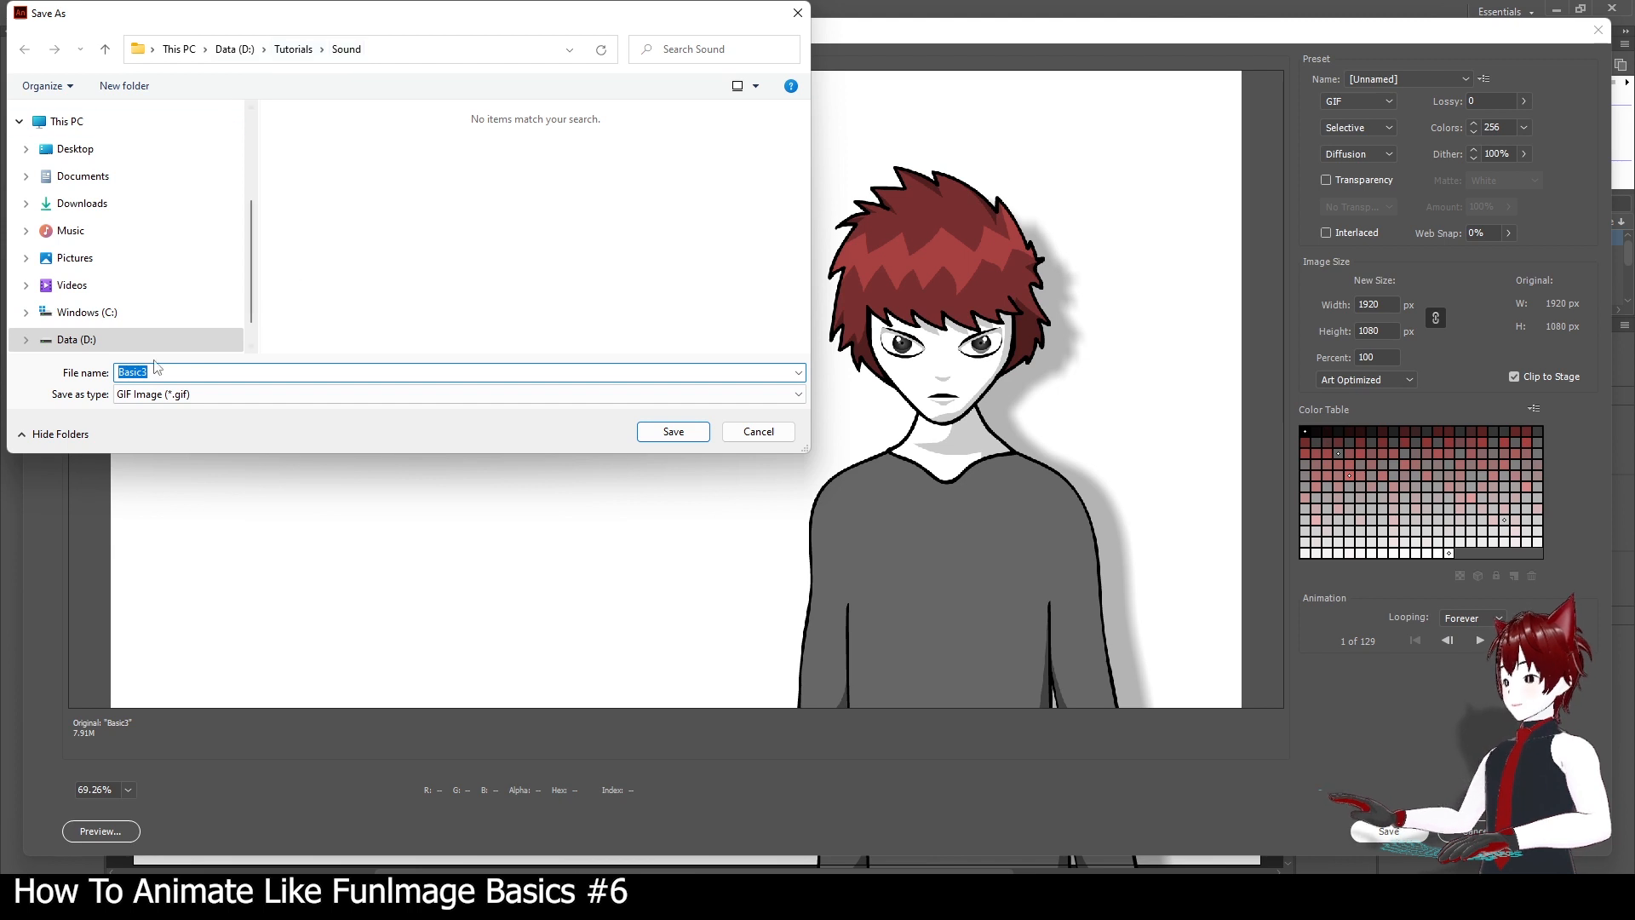
{"action": "left_click", "coordinate": [680, 436]}
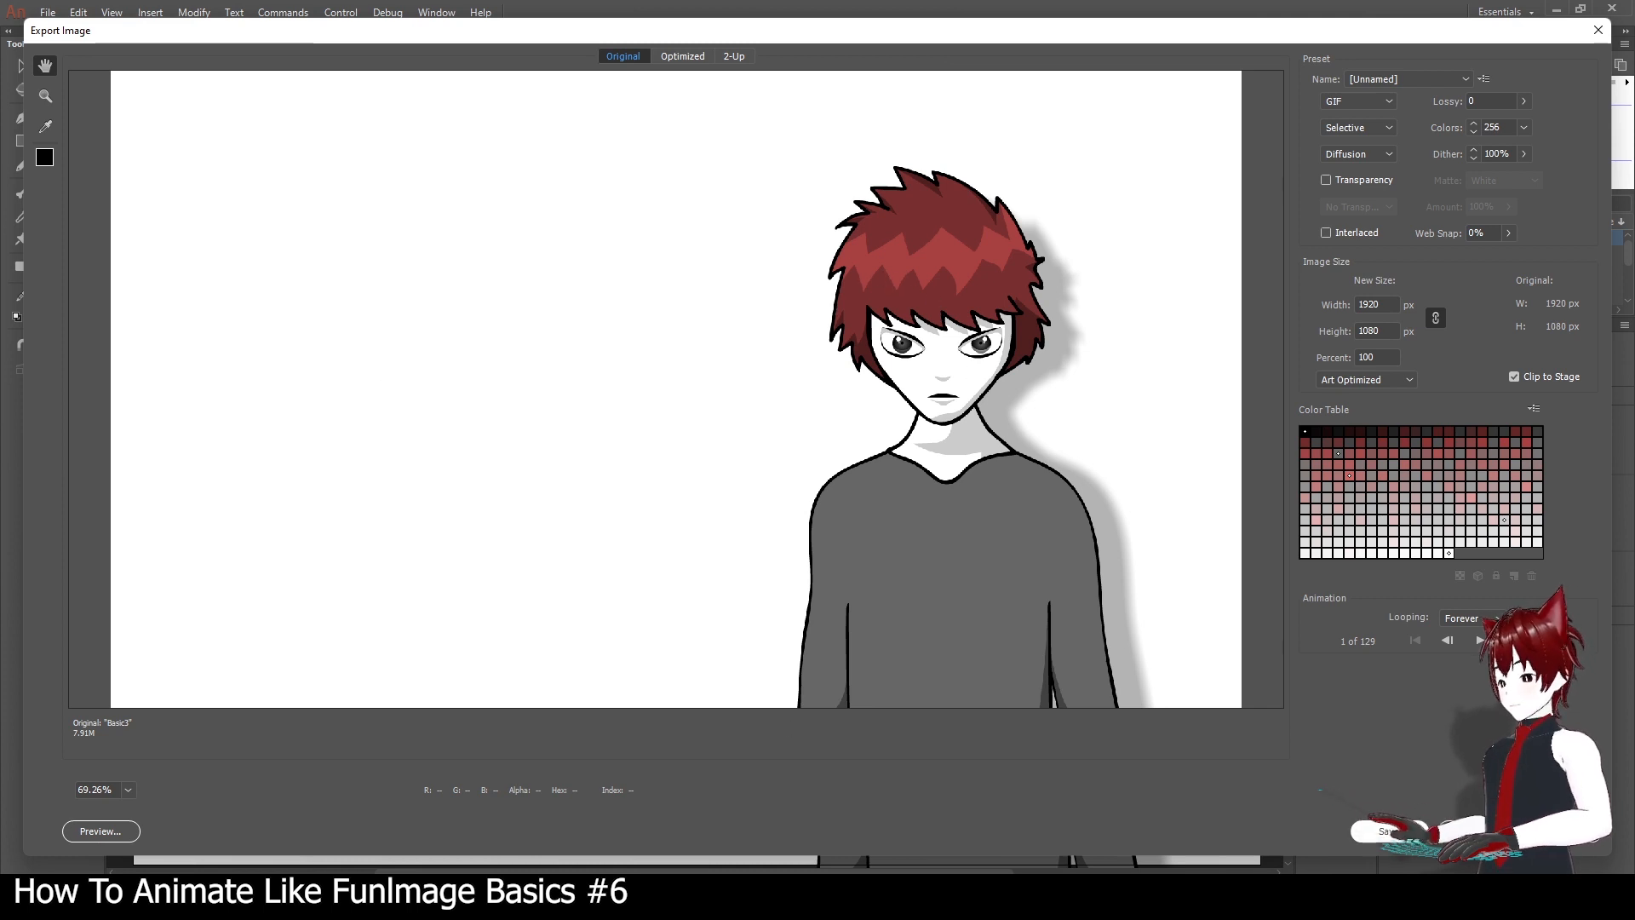
Switch to File Explorer, check the exported Basic3 GIF in the Sound folder and minimize the window.
{"action": "mouse_move", "coordinate": [256, 896]}
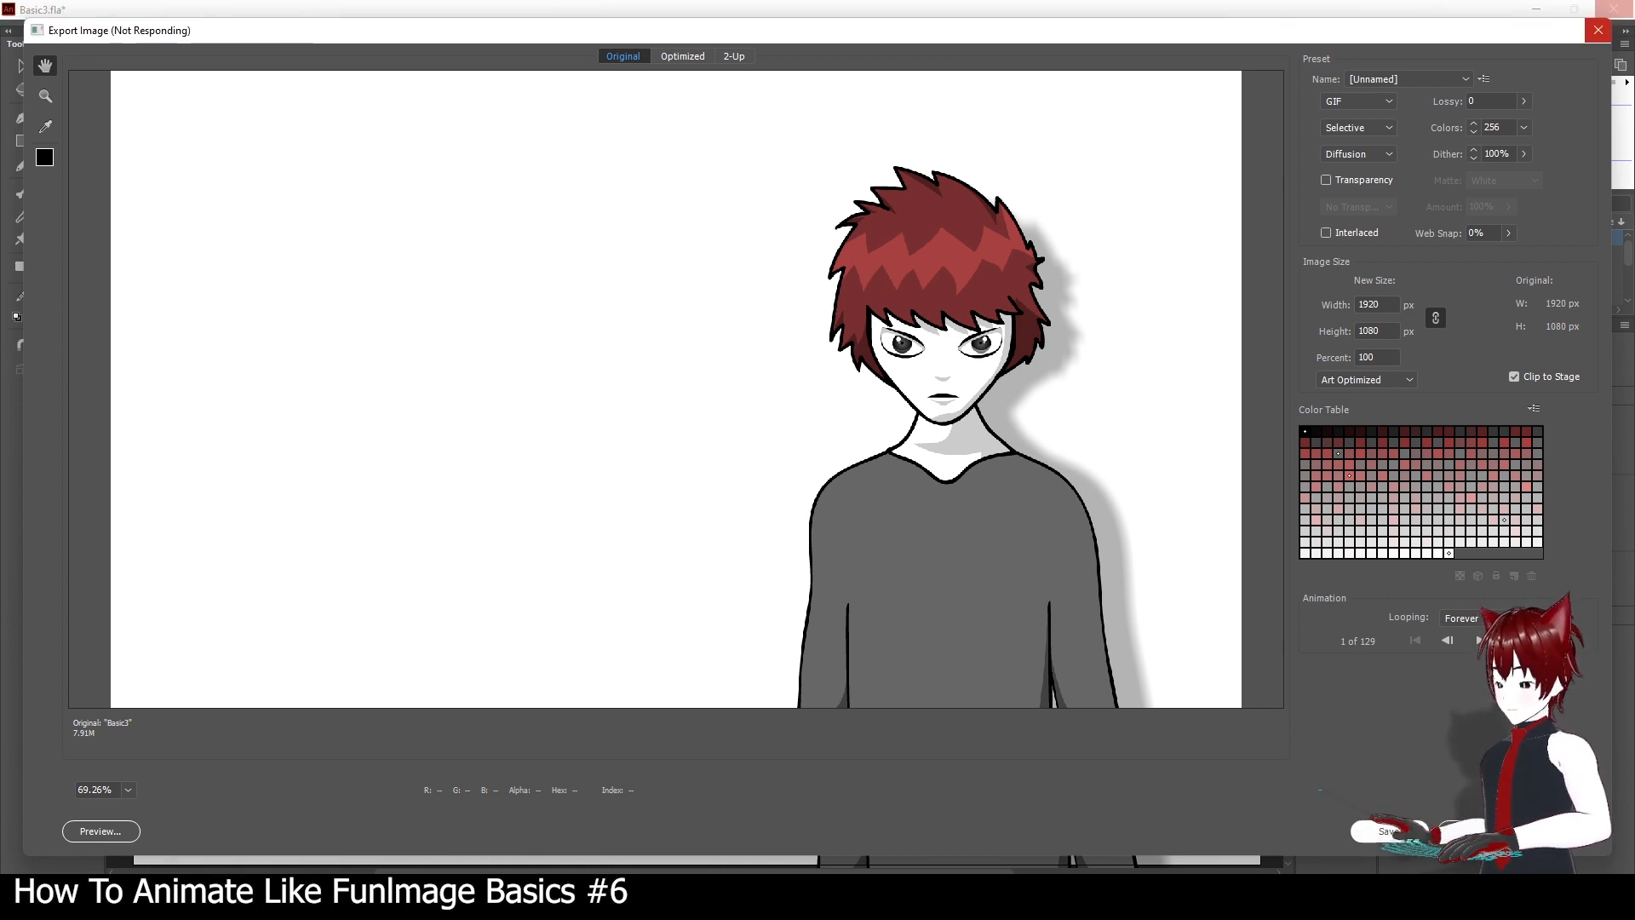
{"action": "left_click", "coordinate": [256, 895]}
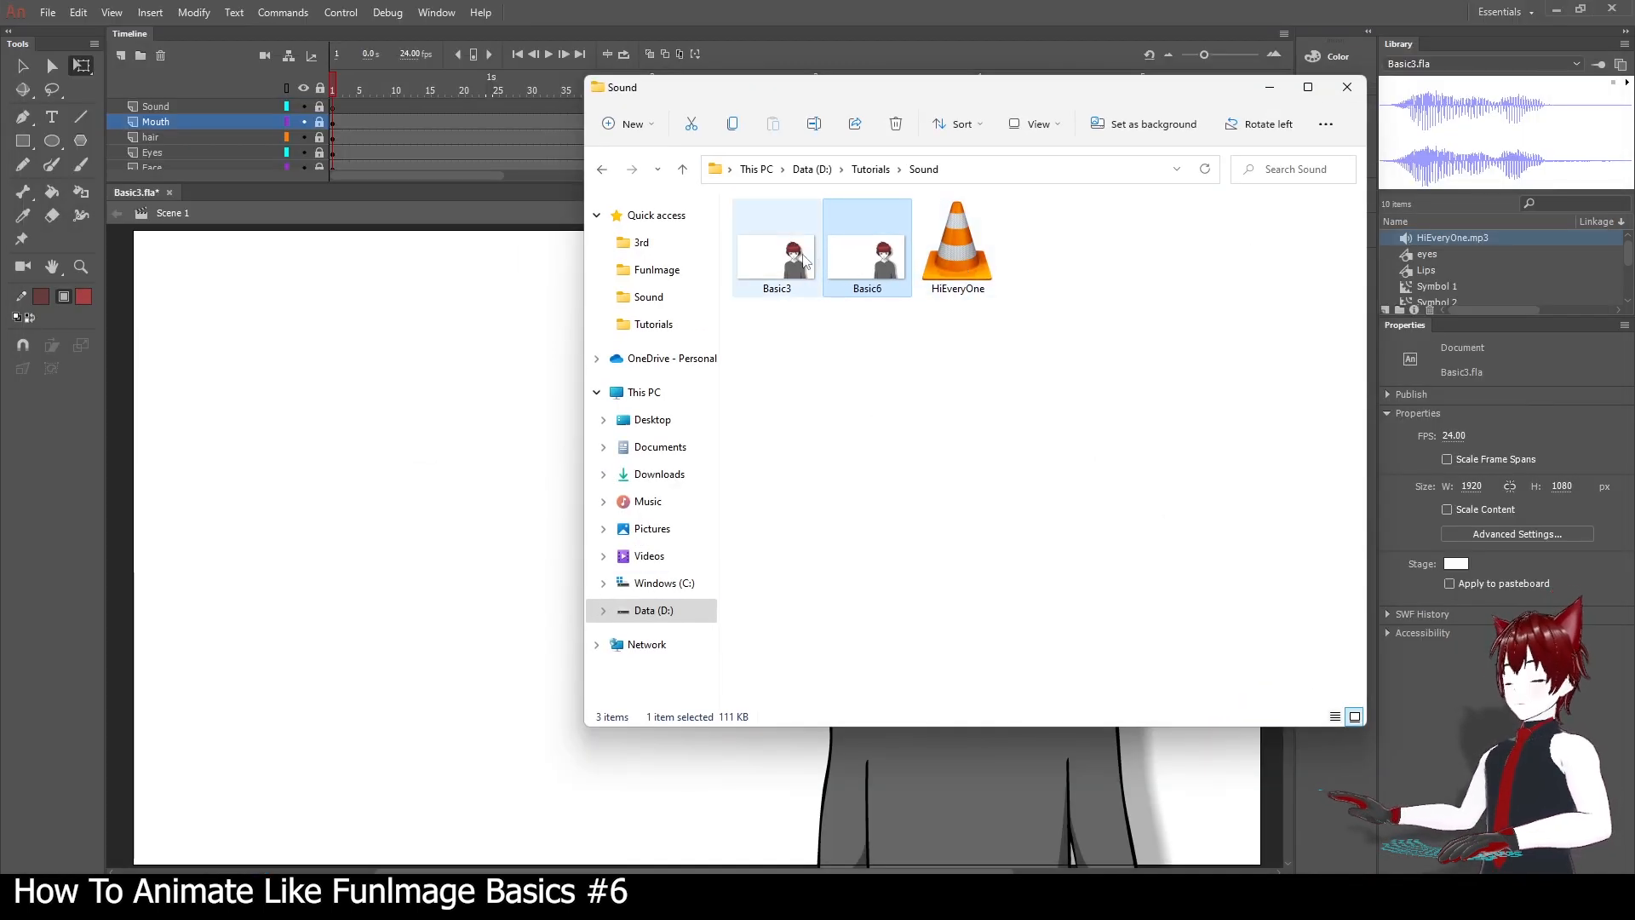
{"action": "left_click", "coordinate": [804, 260]}
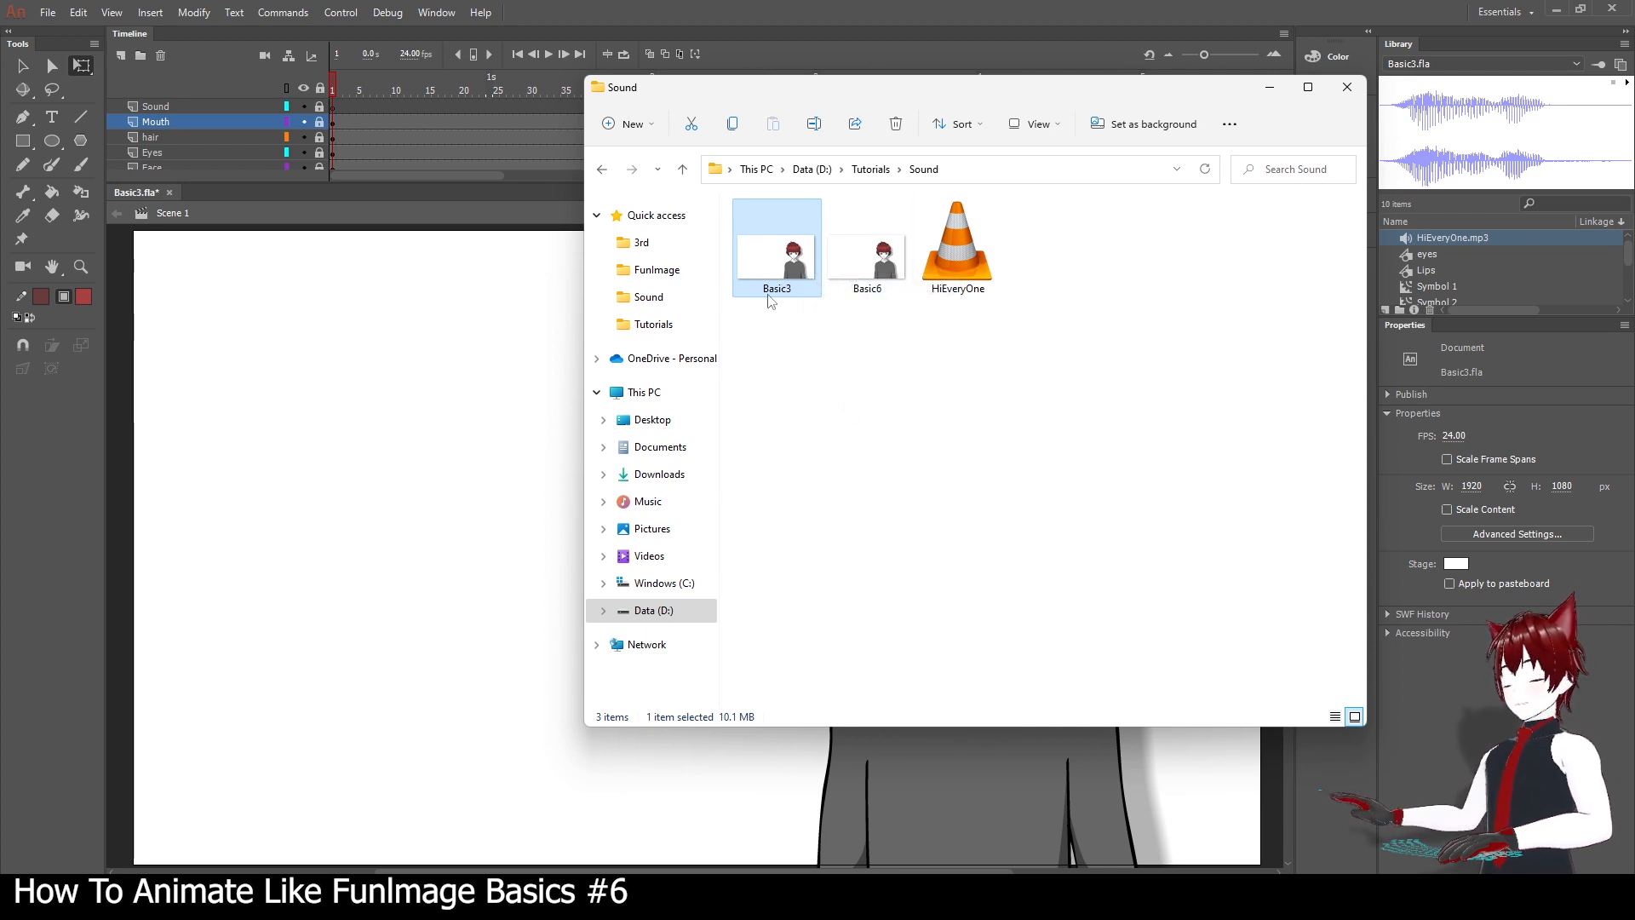
{"action": "left_click", "coordinate": [1279, 94]}
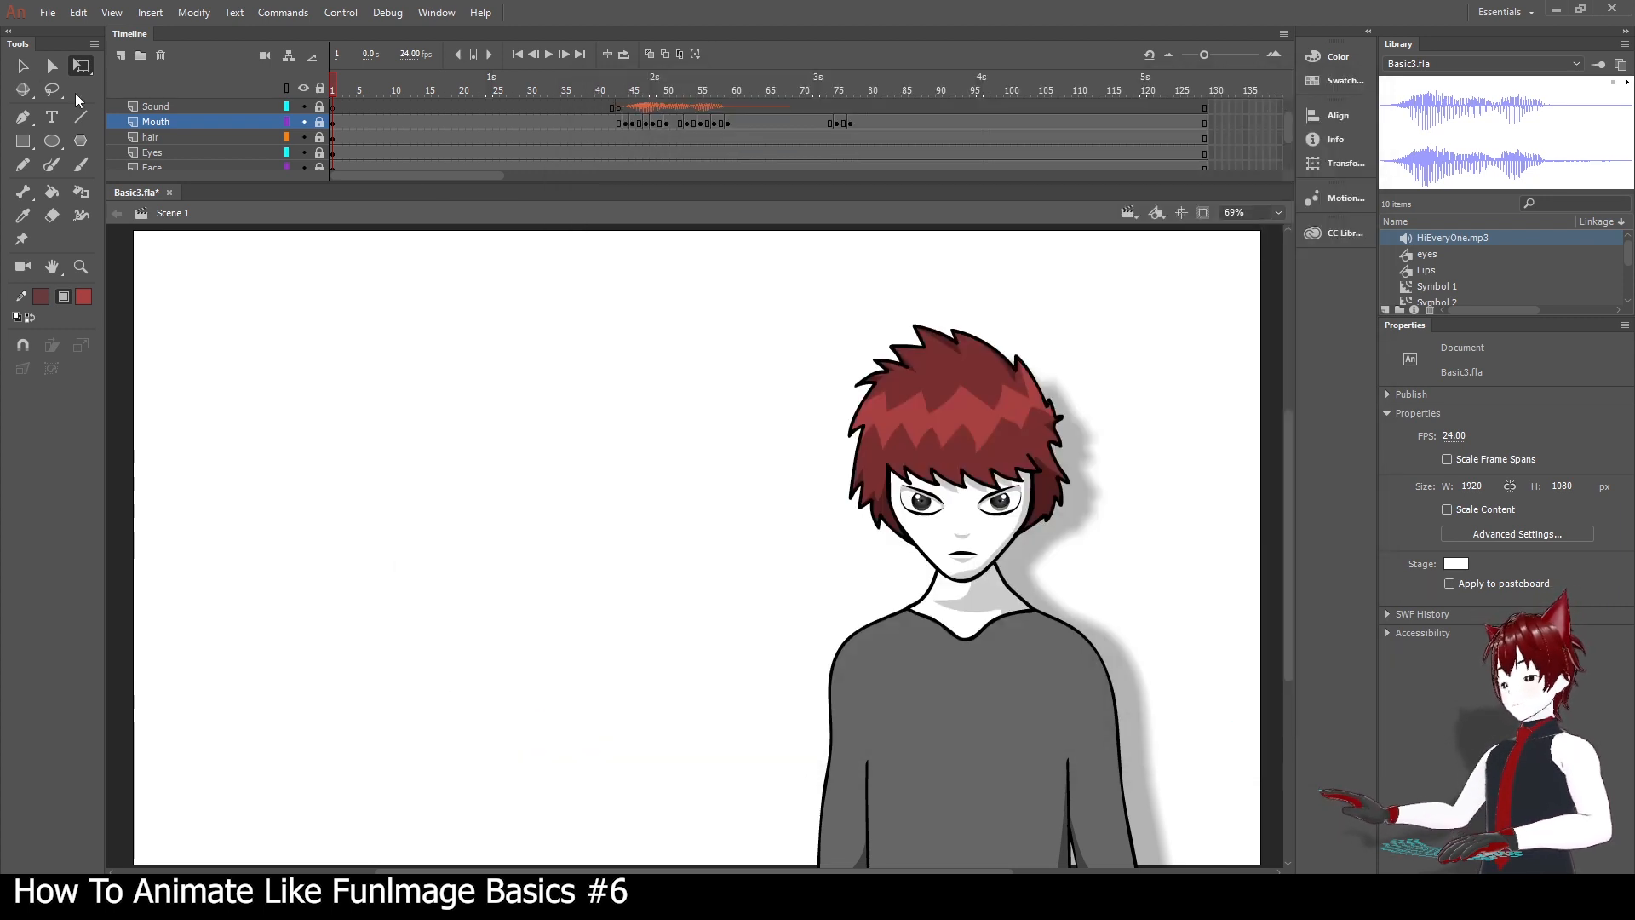
{"action": "left_click", "coordinate": [48, 13]}
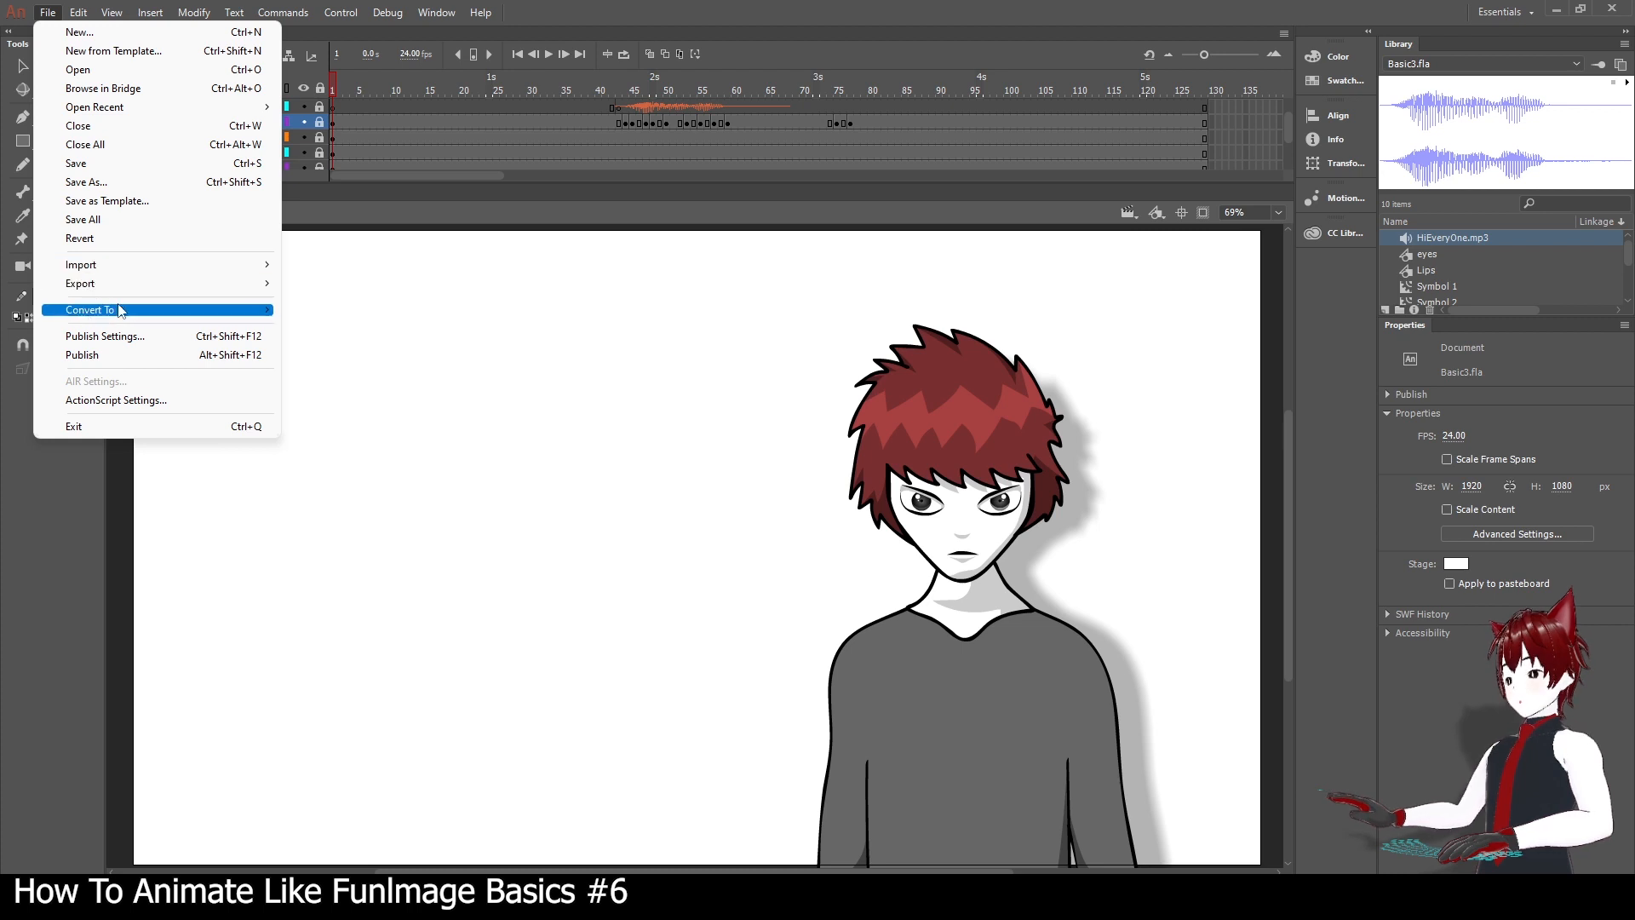
{"action": "mouse_move", "coordinate": [170, 284]}
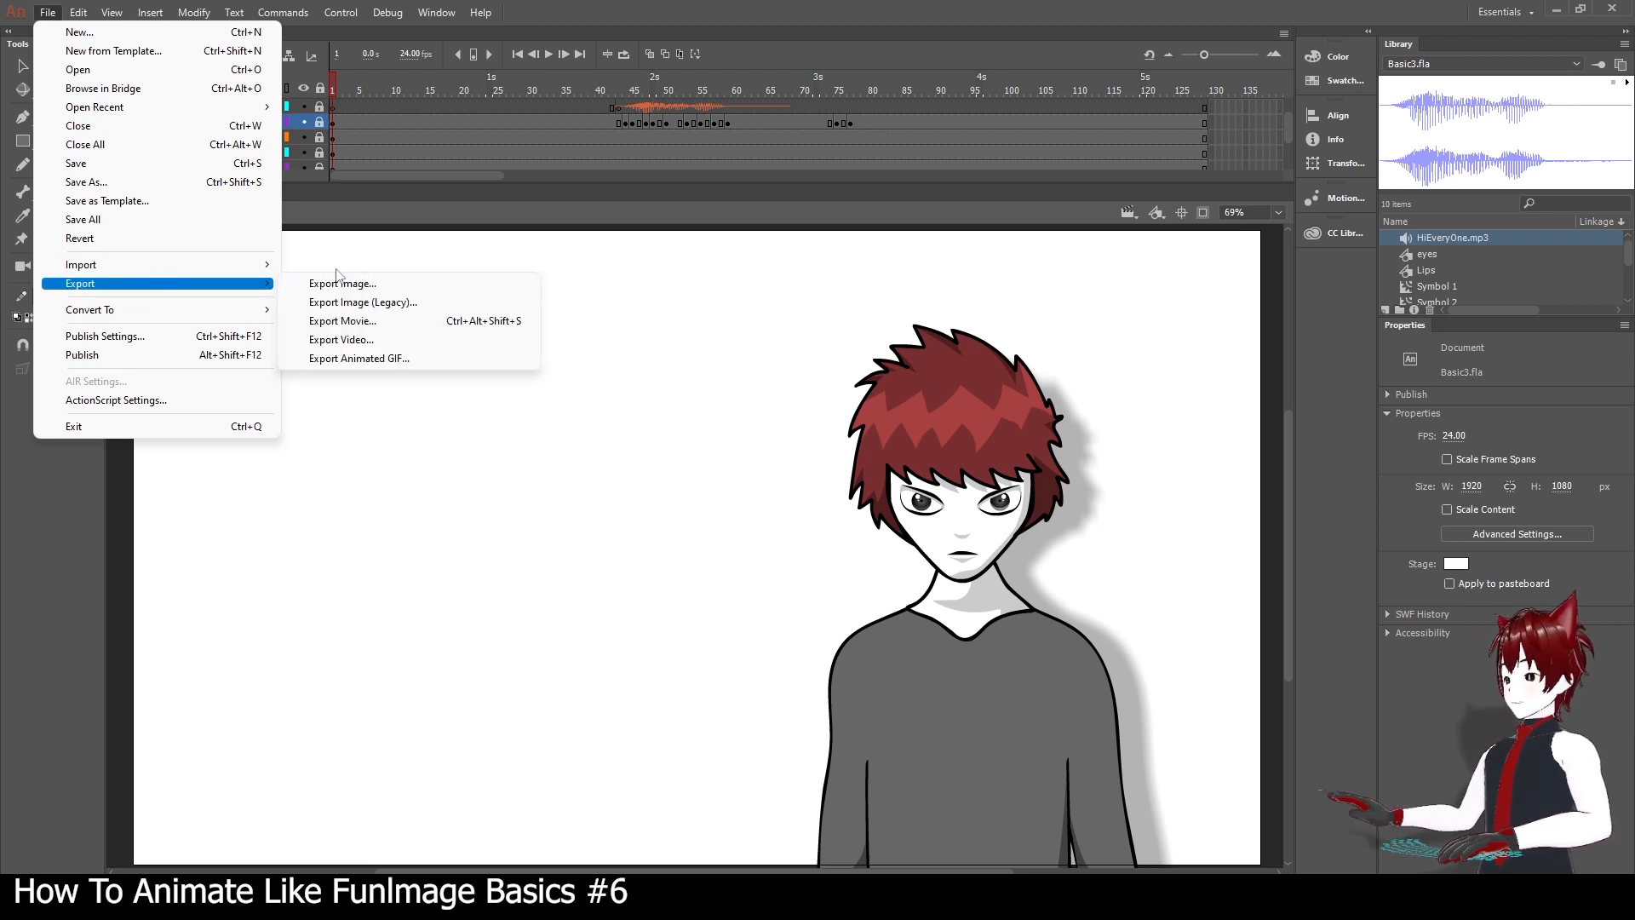
{"action": "mouse_move", "coordinate": [205, 314]}
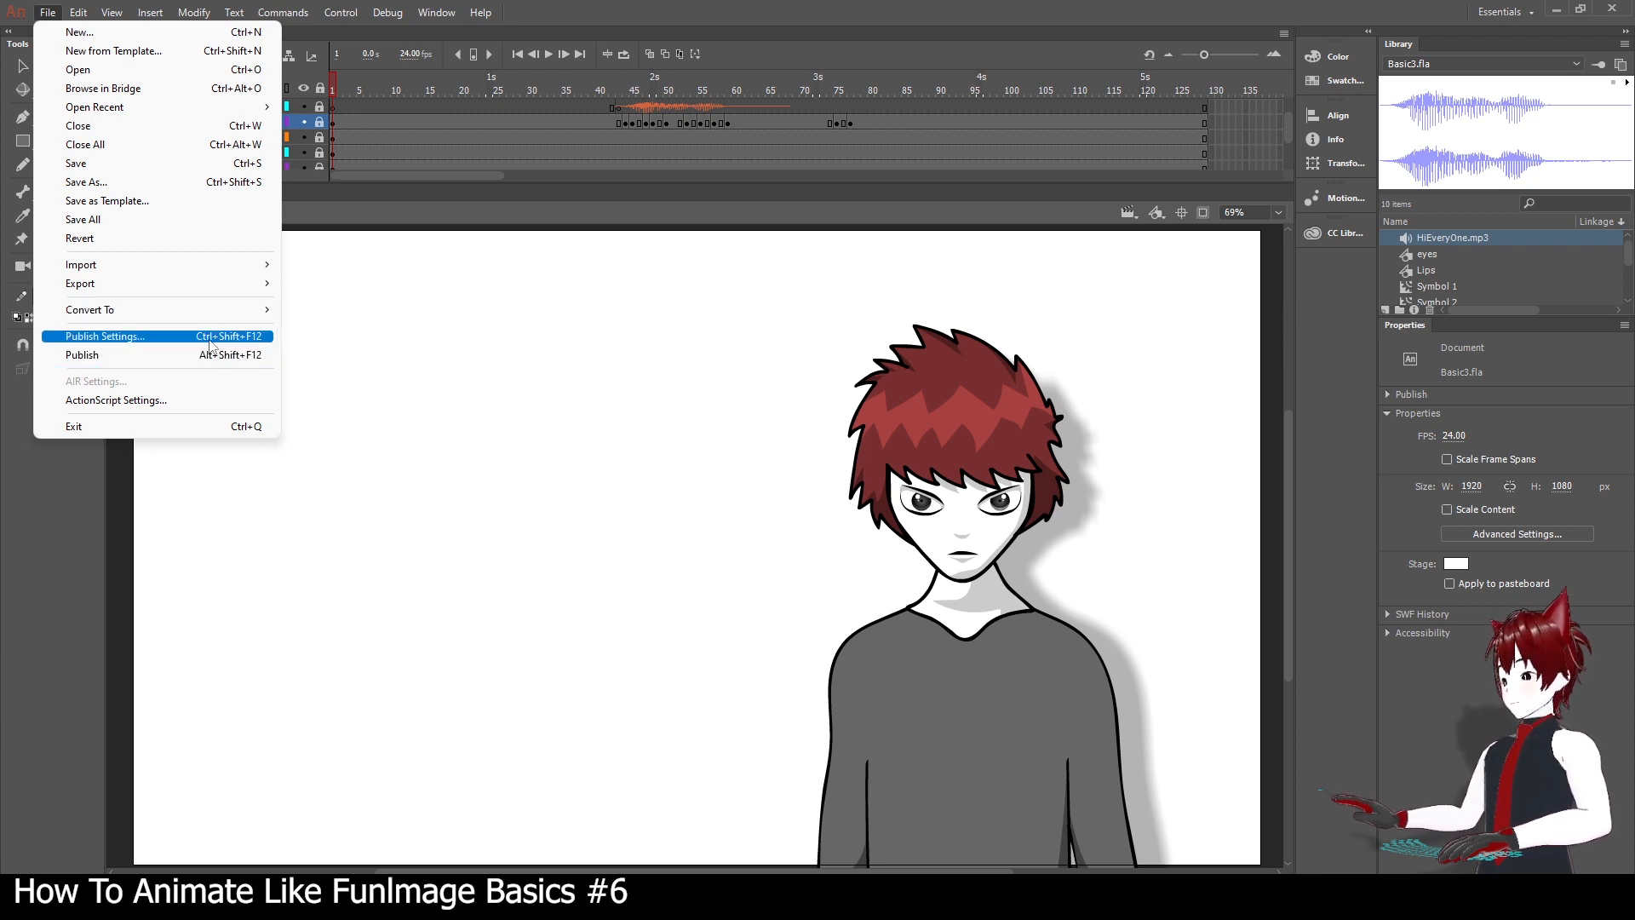
{"action": "left_click", "coordinate": [434, 368]}
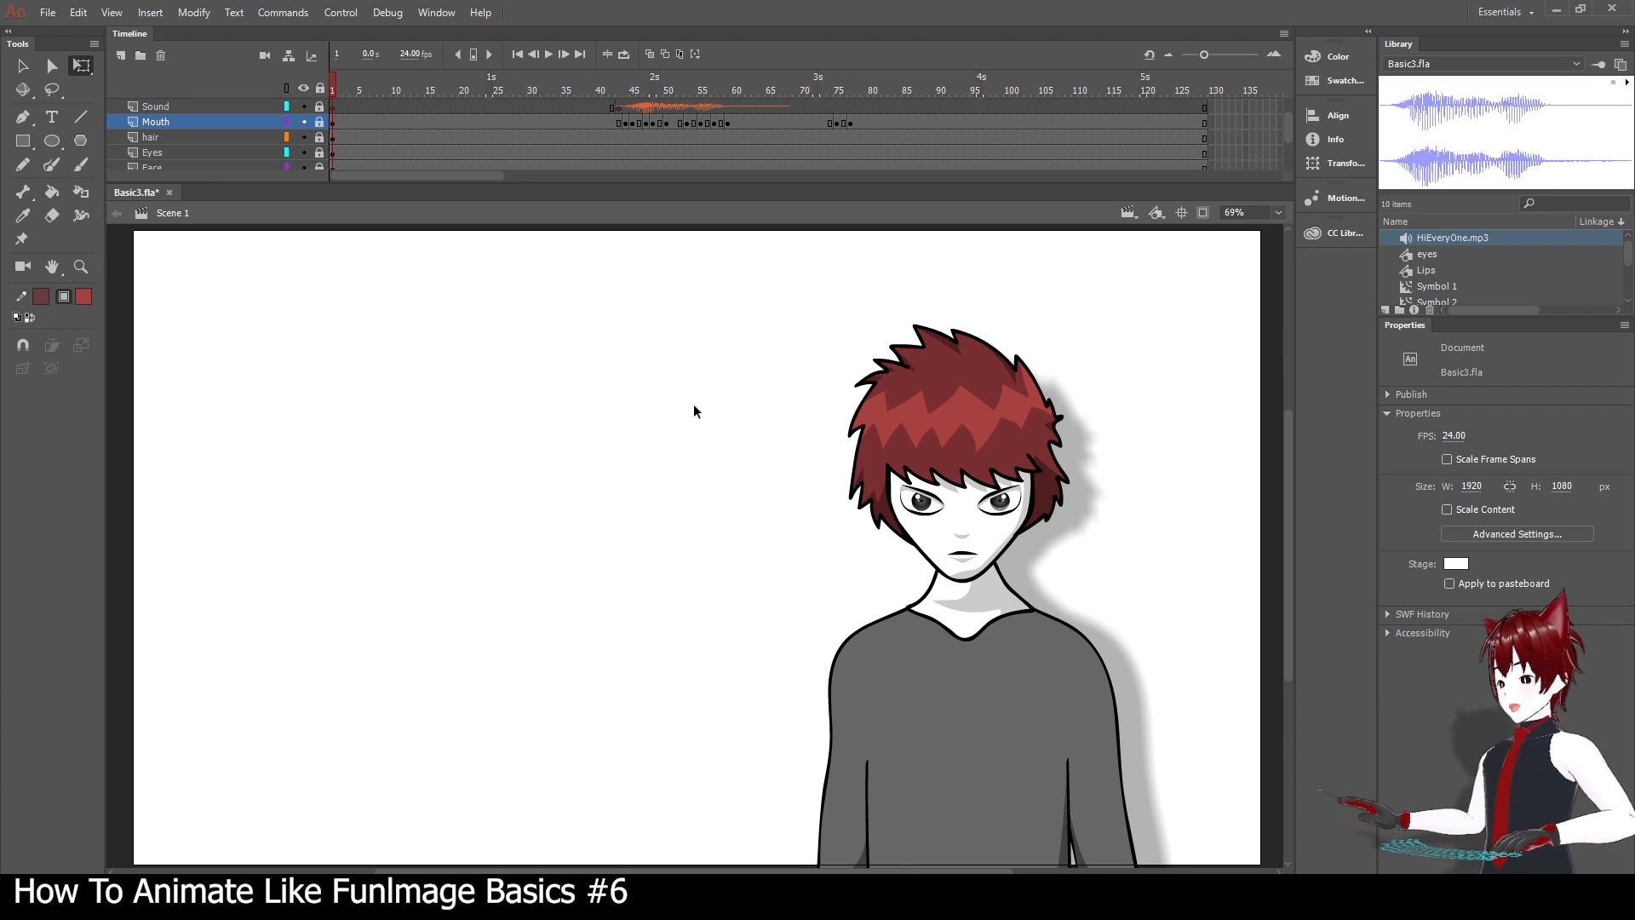
Test the animation as an SWF movie and close the test window.
{"action": "key", "text": "ctrl+Return"}
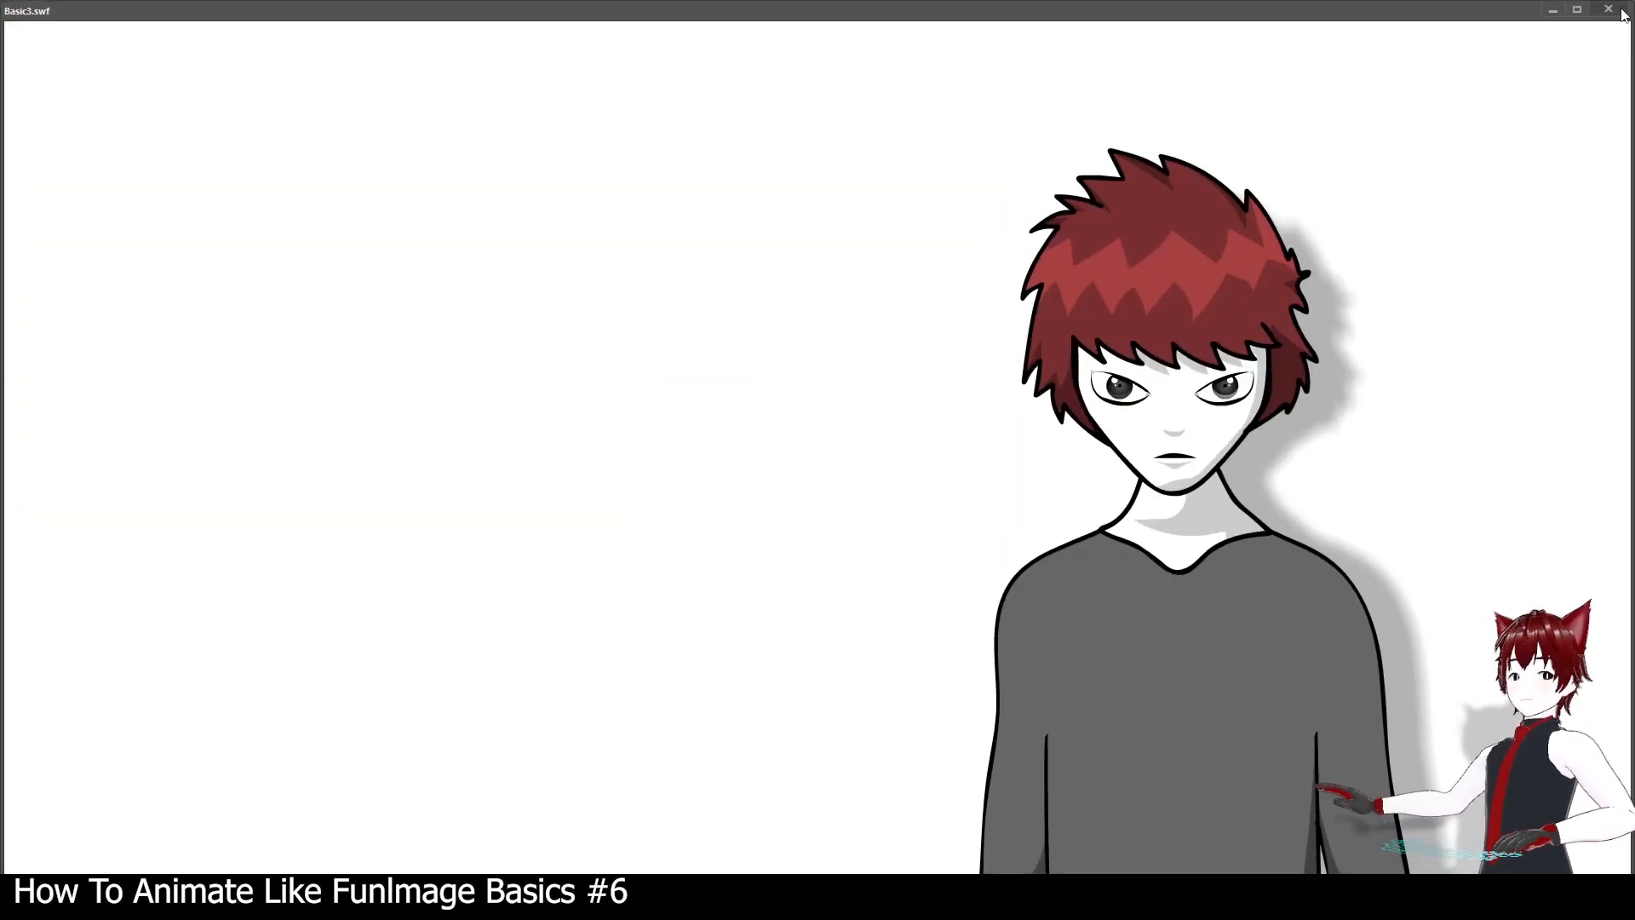
{"action": "left_click", "coordinate": [1618, 11]}
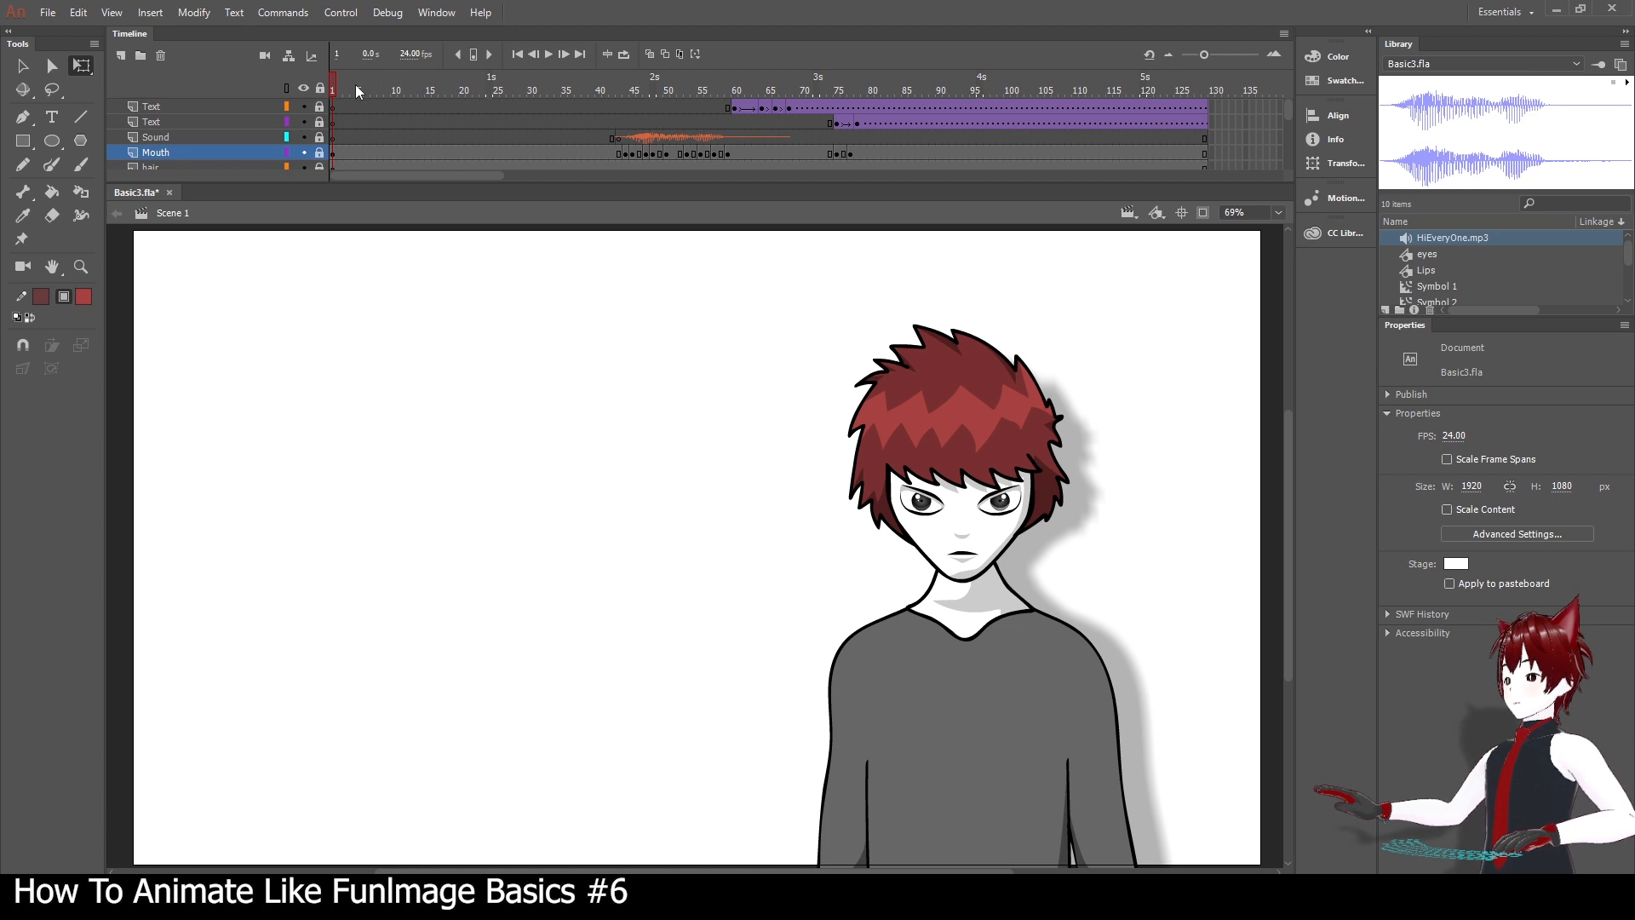
{"action": "left_click_drag", "start_coordinate": [354, 84], "coordinate": [312, 77]}
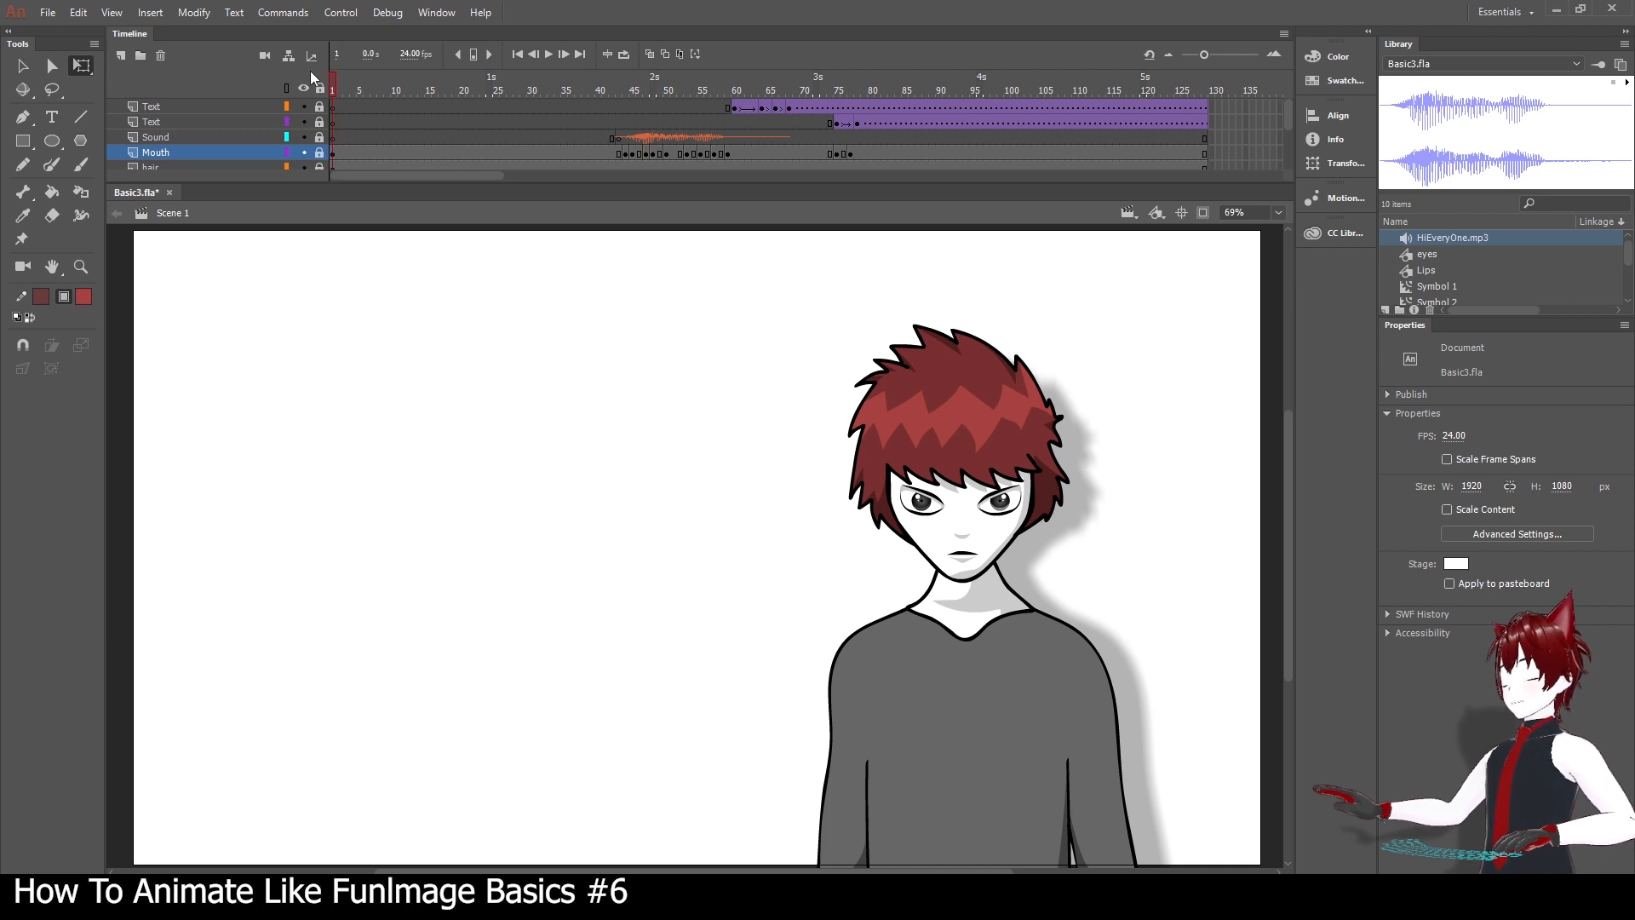
Open the publish settings and examine the available Flash Player targets and ActionScript version for the SWF output.
{"action": "left_click", "coordinate": [48, 12]}
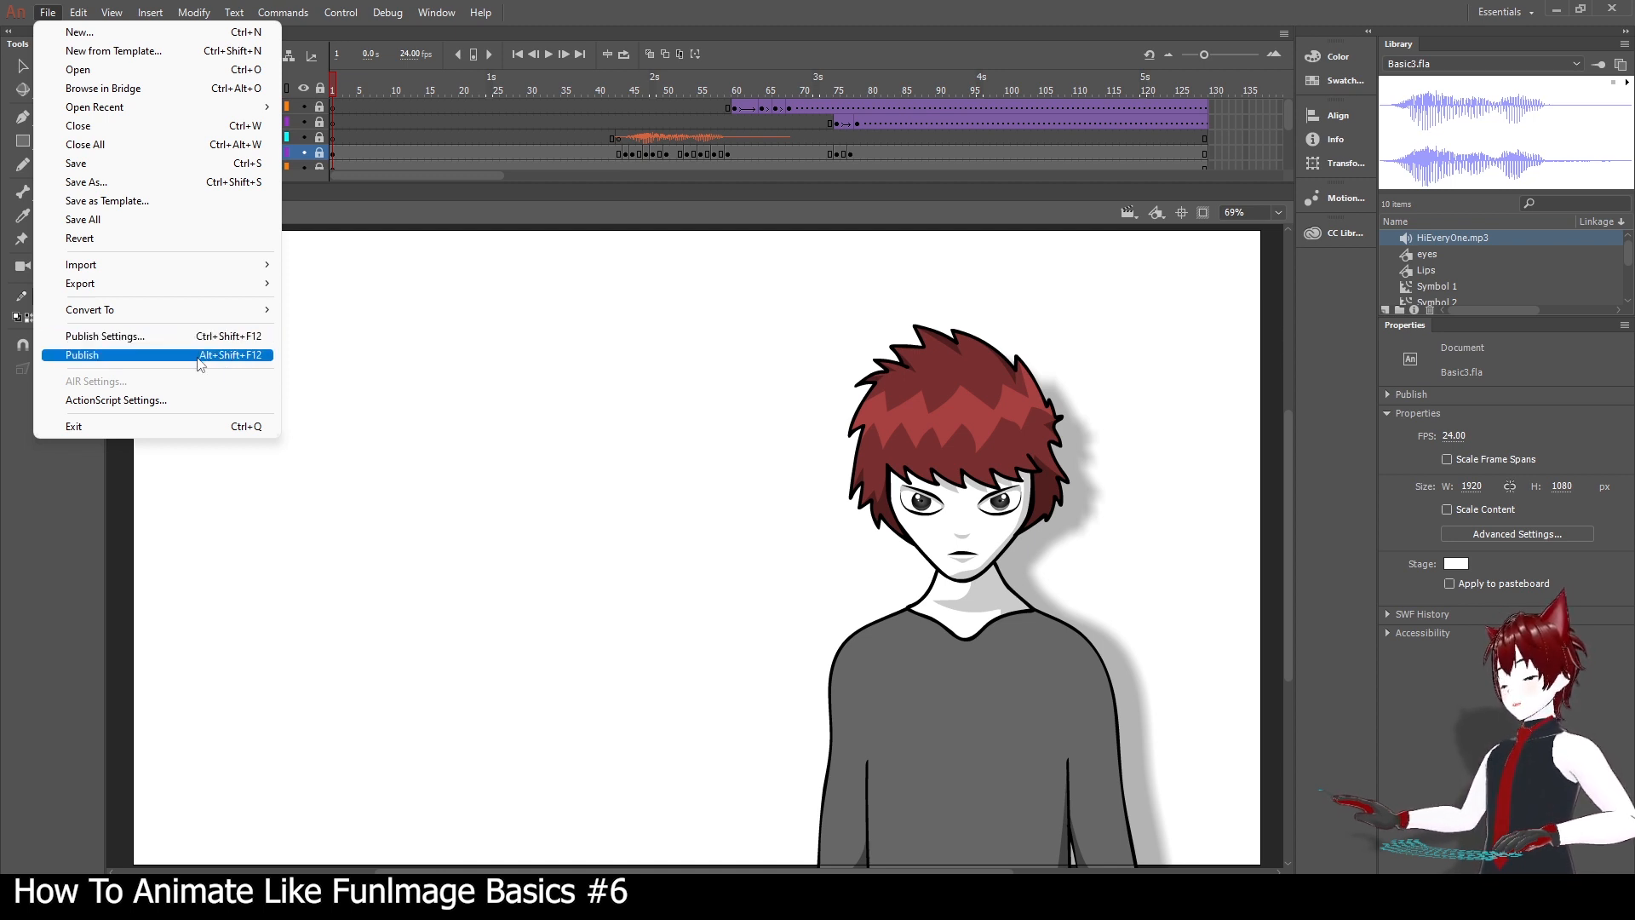
{"action": "left_click", "coordinate": [252, 341]}
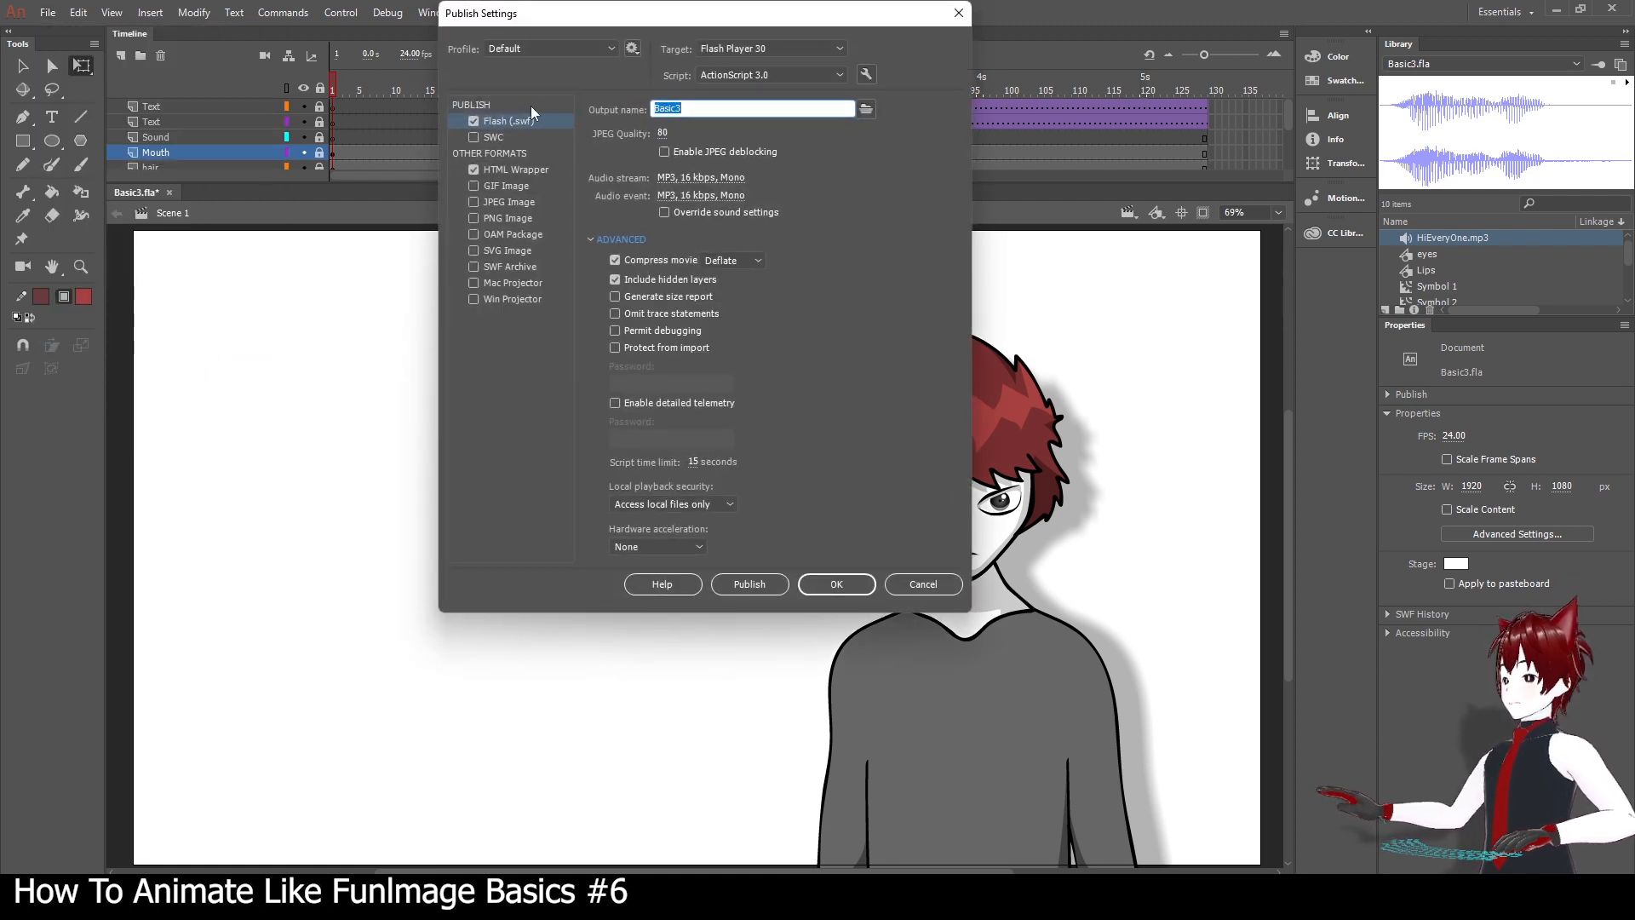
{"action": "left_click", "coordinate": [779, 46]}
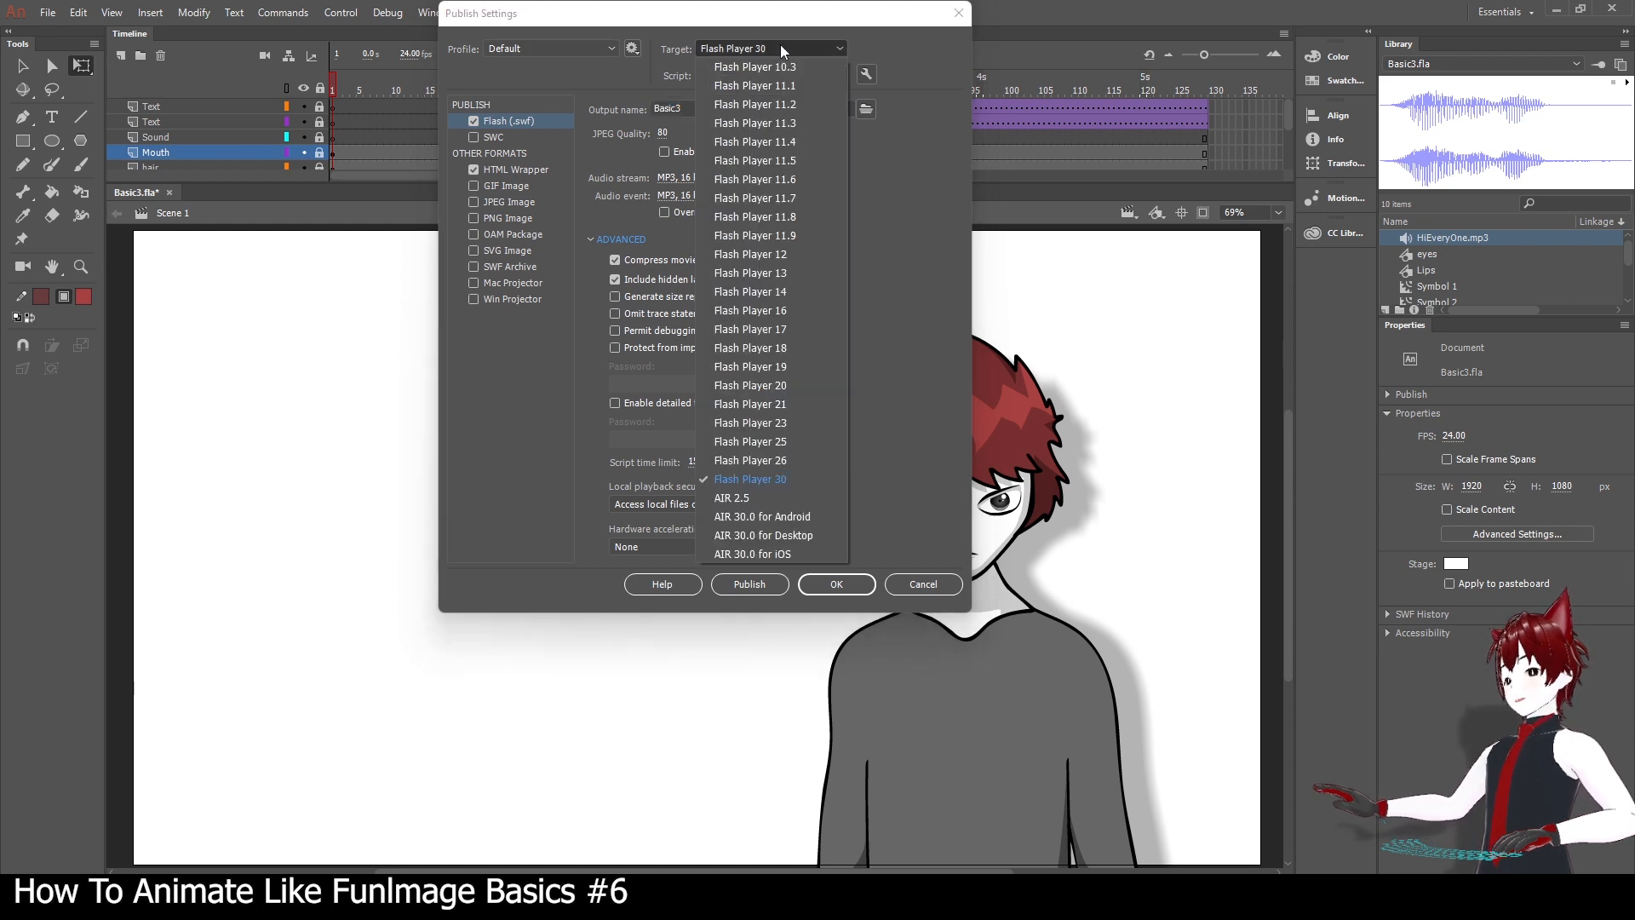
{"action": "left_click", "coordinate": [780, 46]}
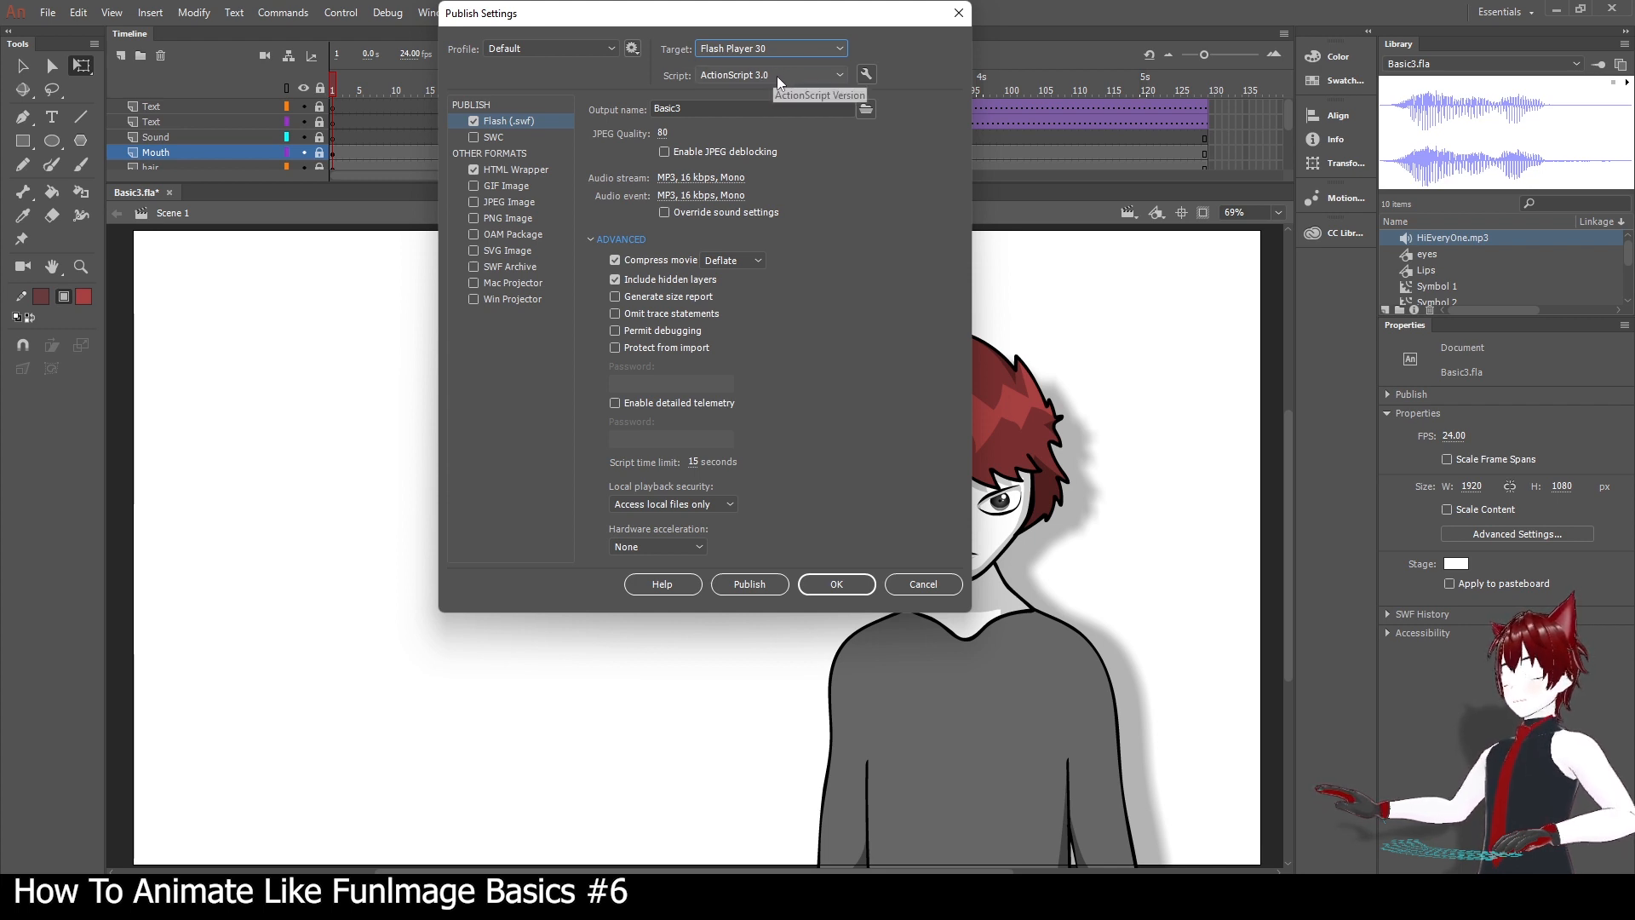
{"action": "left_click", "coordinate": [776, 75]}
{"action": "left_click", "coordinate": [795, 72]}
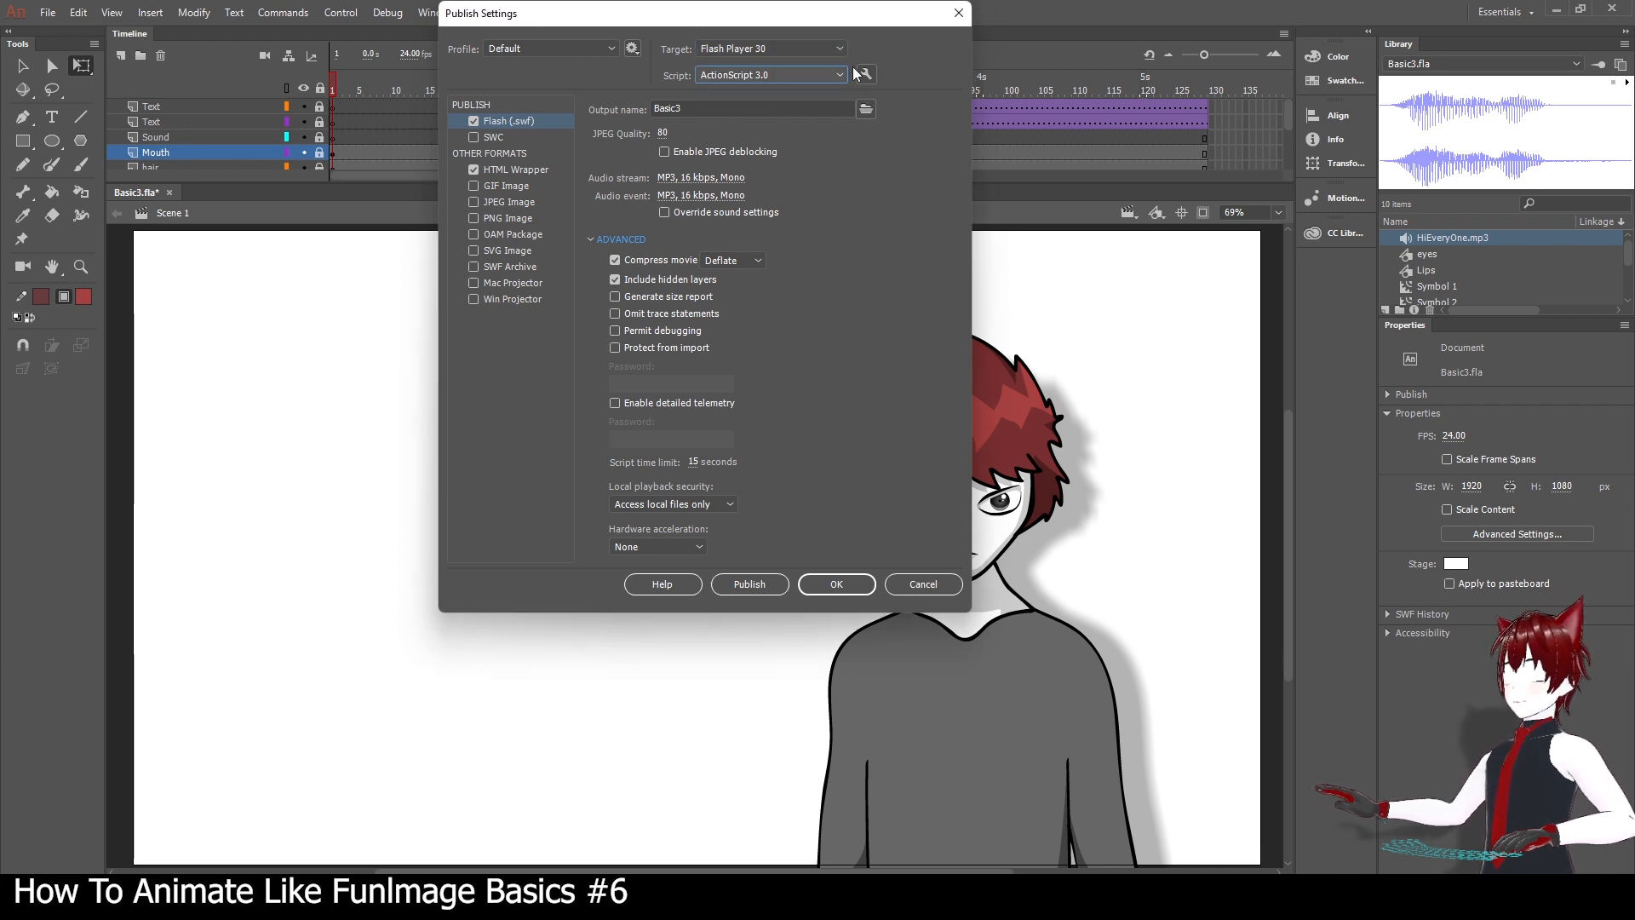
{"action": "left_click", "coordinate": [820, 49]}
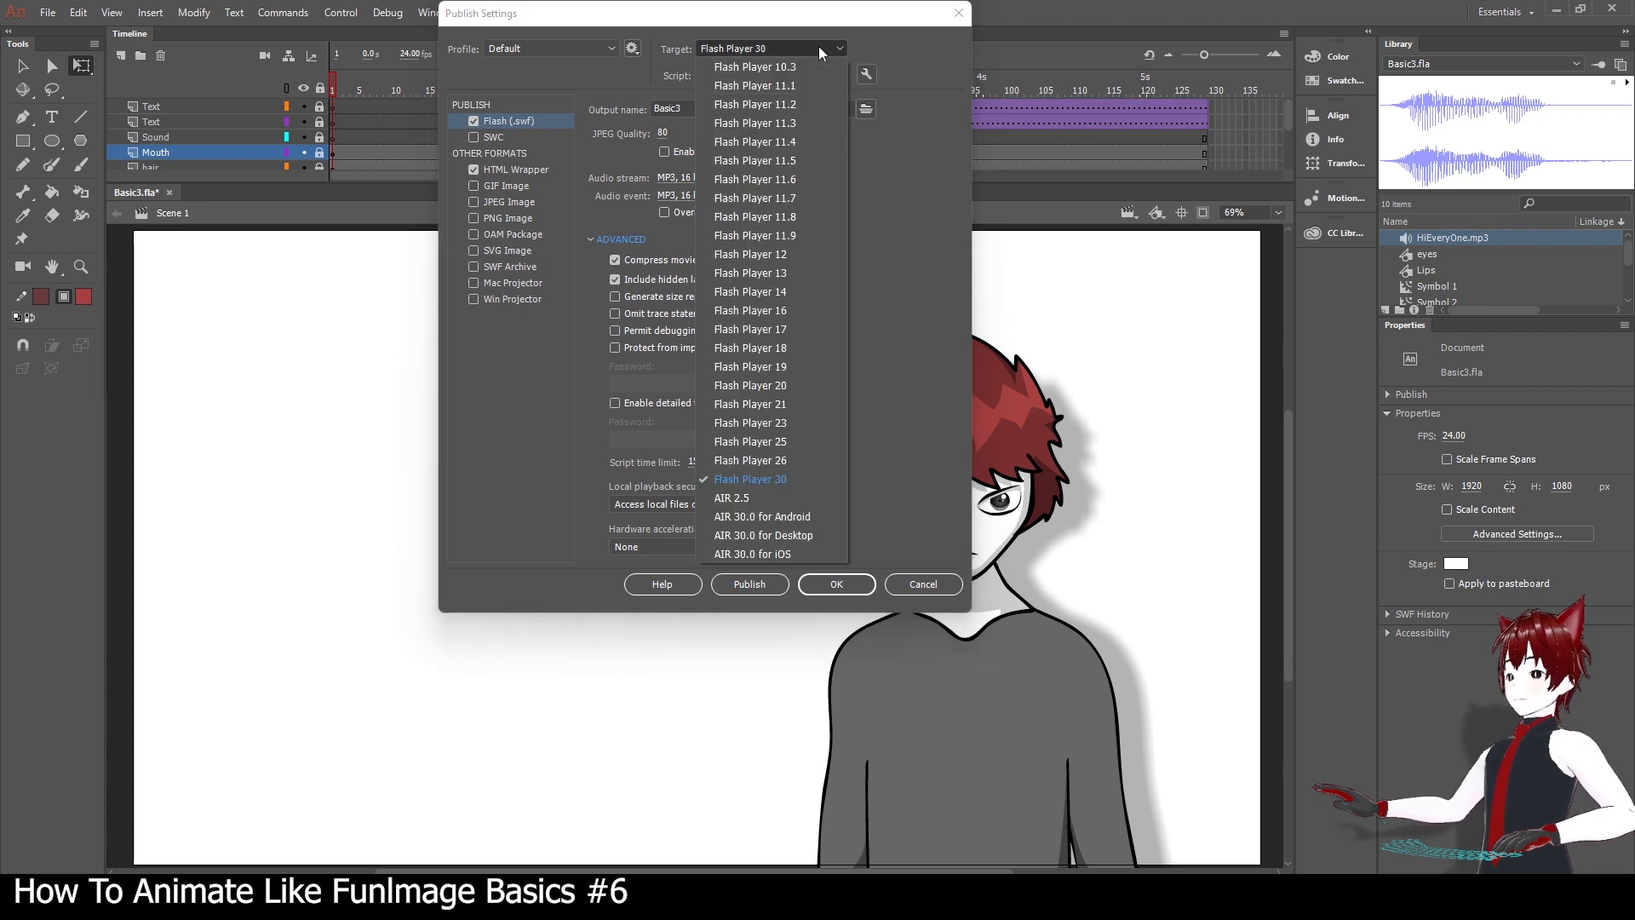
{"action": "left_click", "coordinate": [819, 49]}
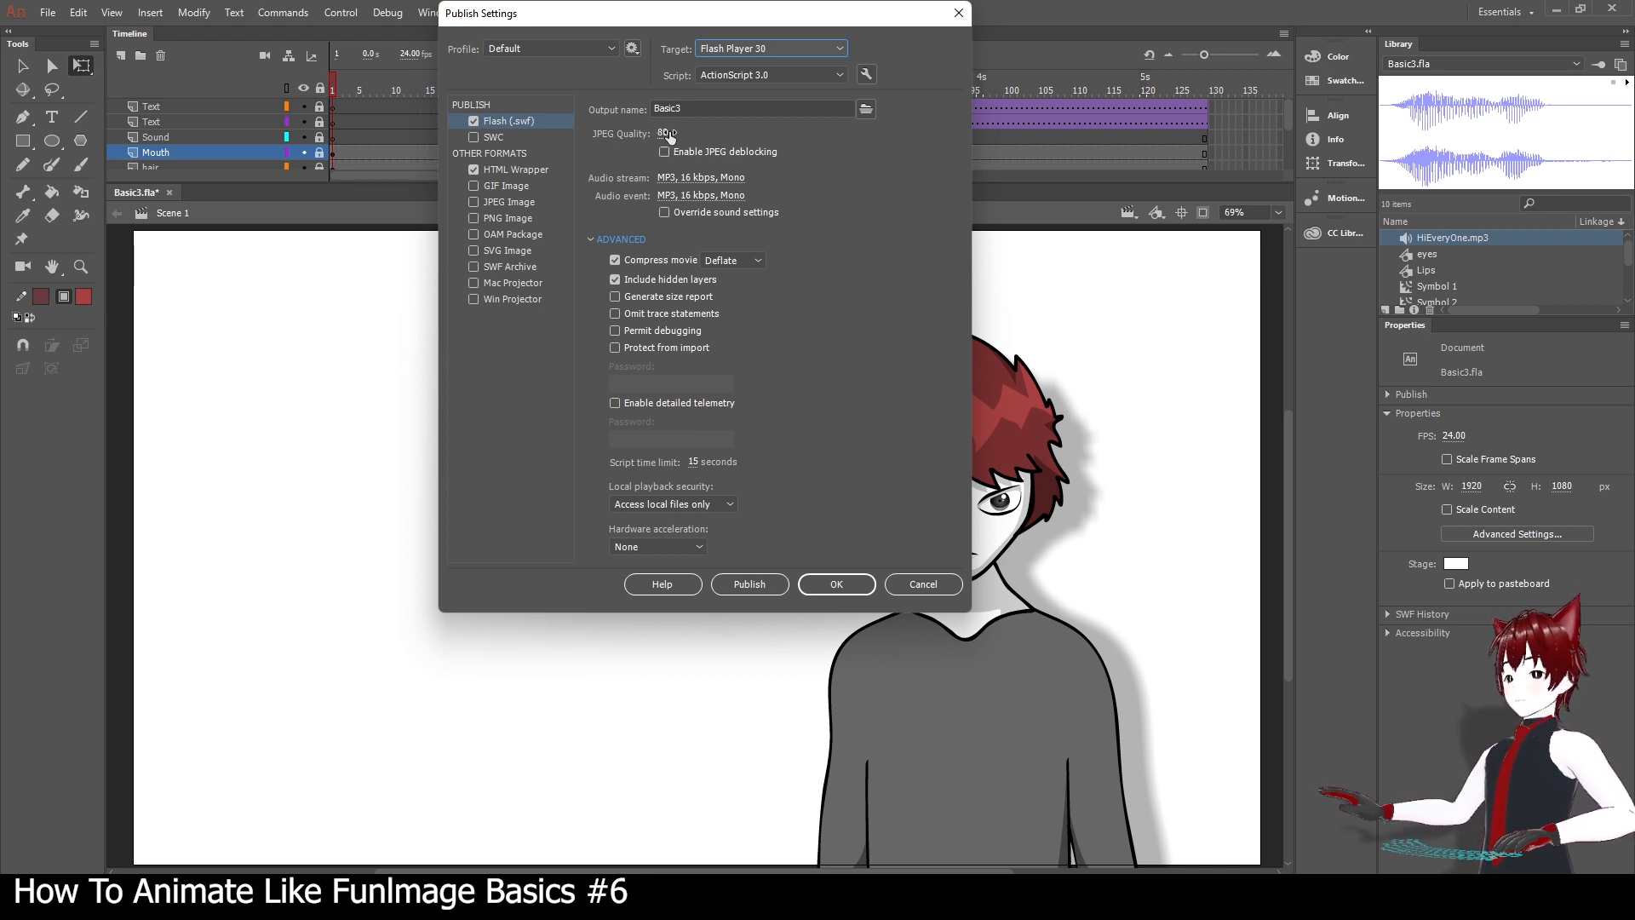
Set the SWF JPEG quality to 100, publish the Basic3 animation and accept the publish settings.
{"action": "left_click_drag", "start_coordinate": [658, 135], "coordinate": [775, 141]}
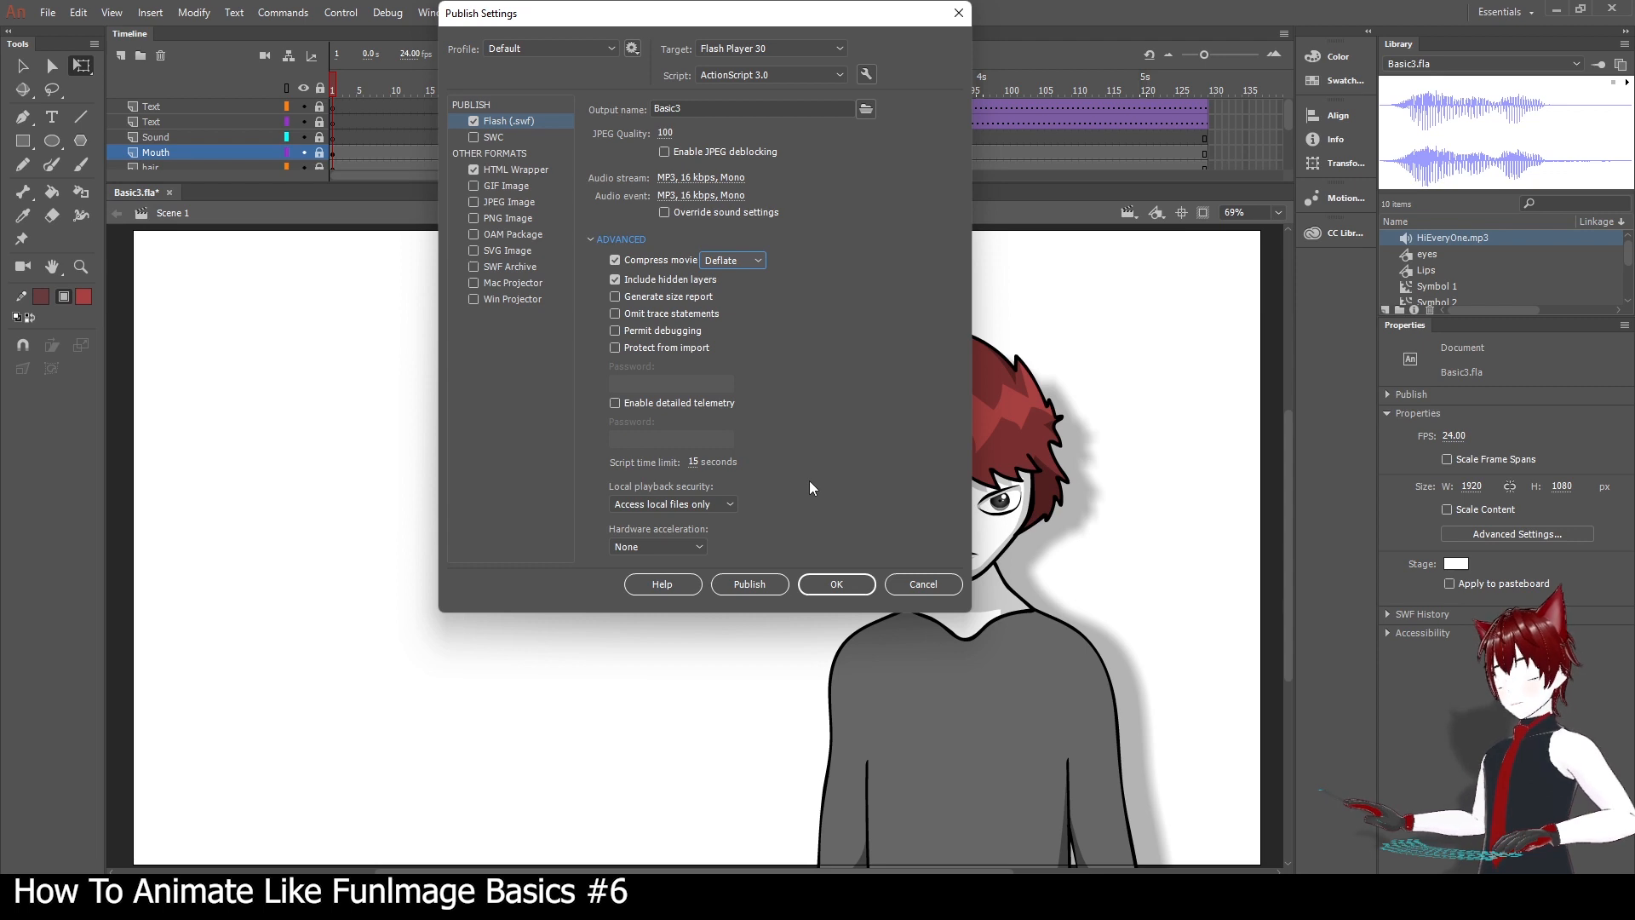
{"action": "left_click", "coordinate": [774, 586]}
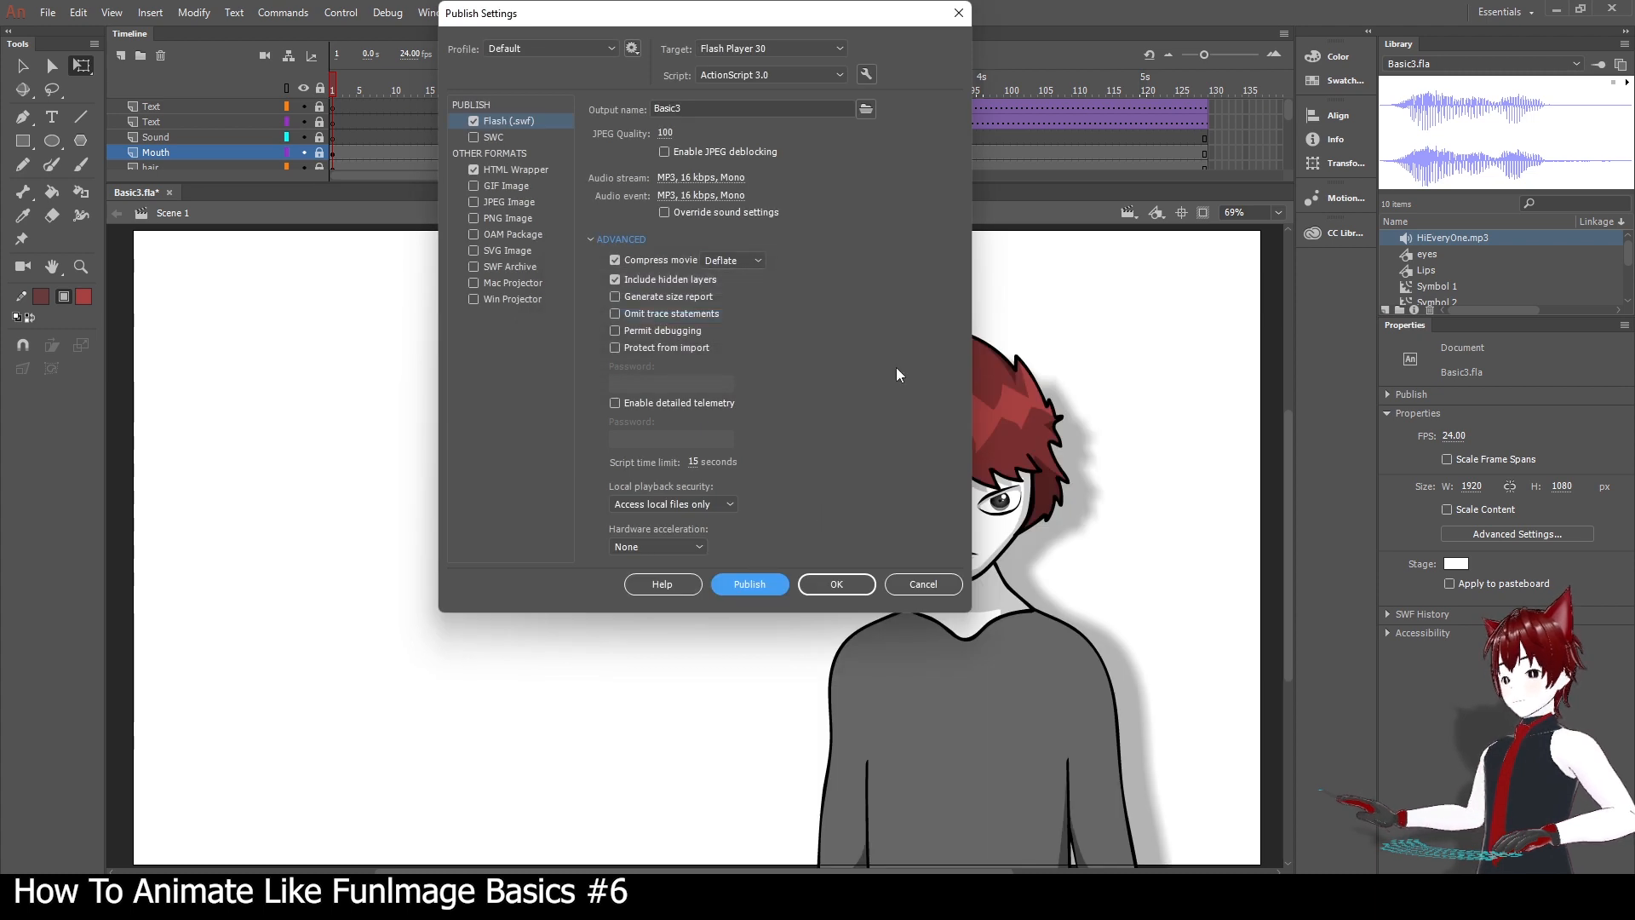
{"action": "left_click", "coordinate": [837, 584]}
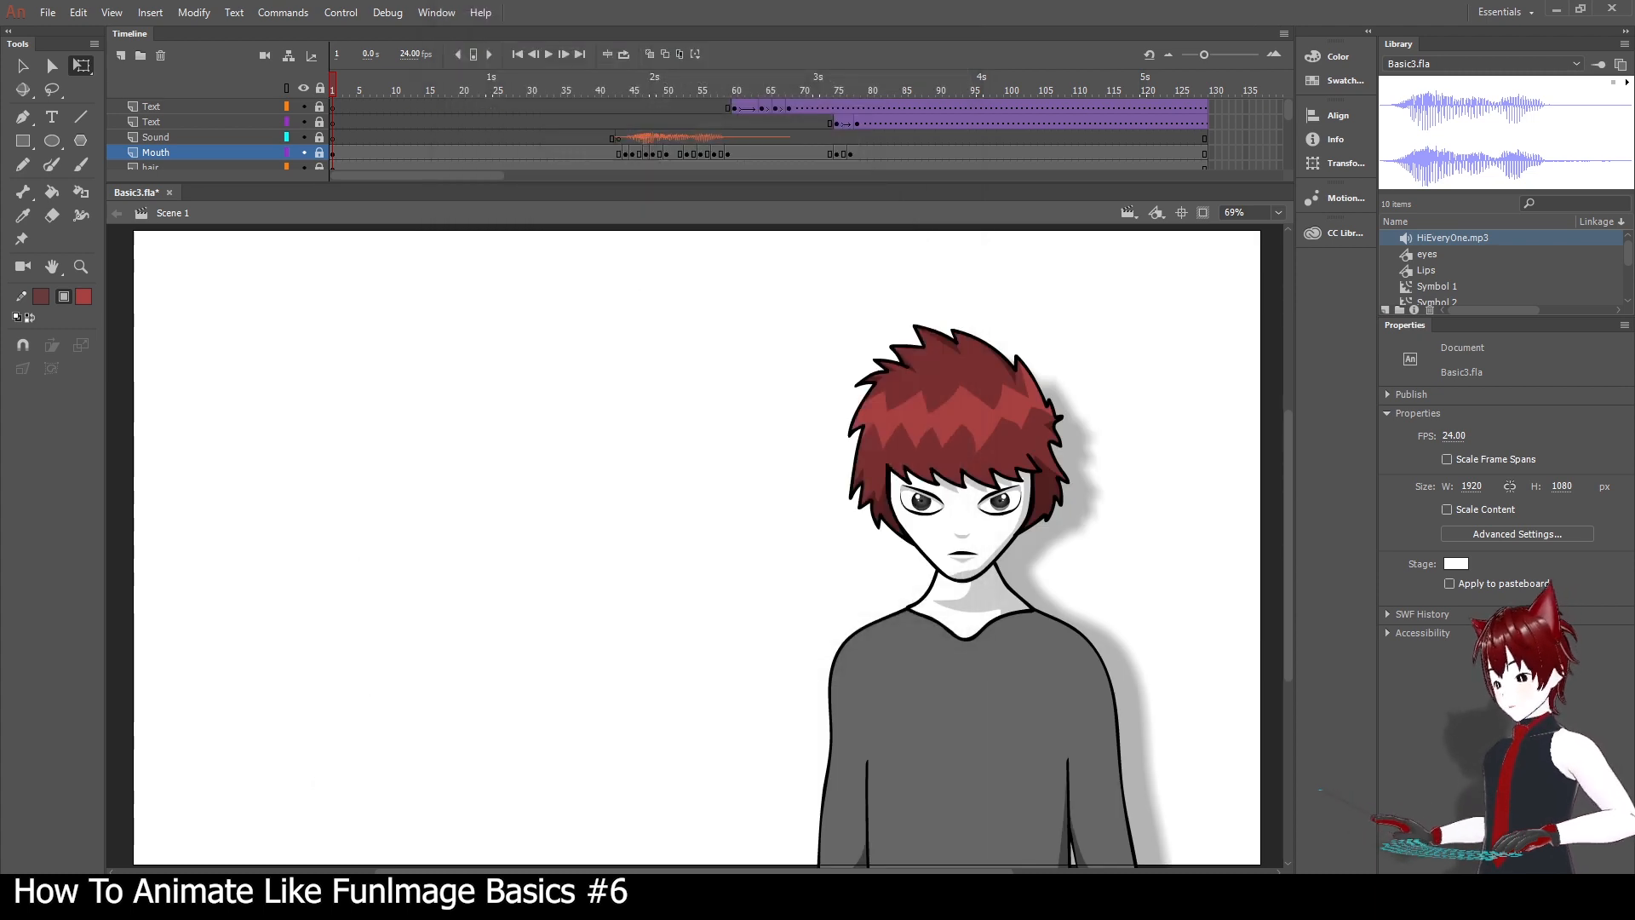
Switch to File Explorer and show the exported files in the Sound folder as extra large icons.
{"action": "left_click", "coordinate": [366, 899]}
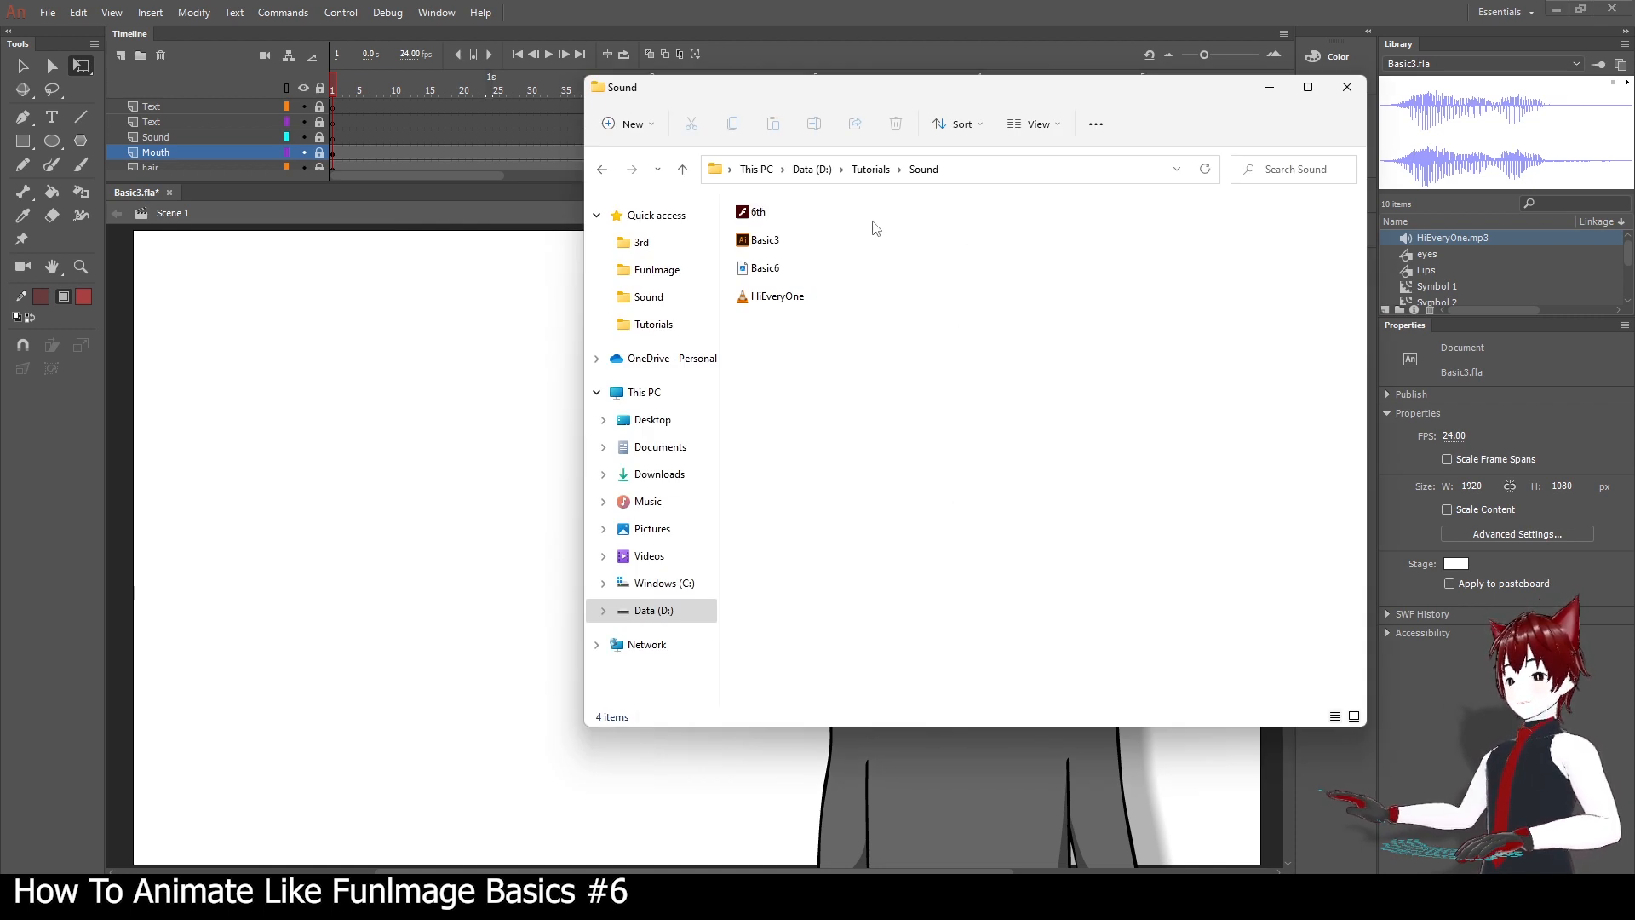
{"action": "left_click", "coordinate": [762, 214]}
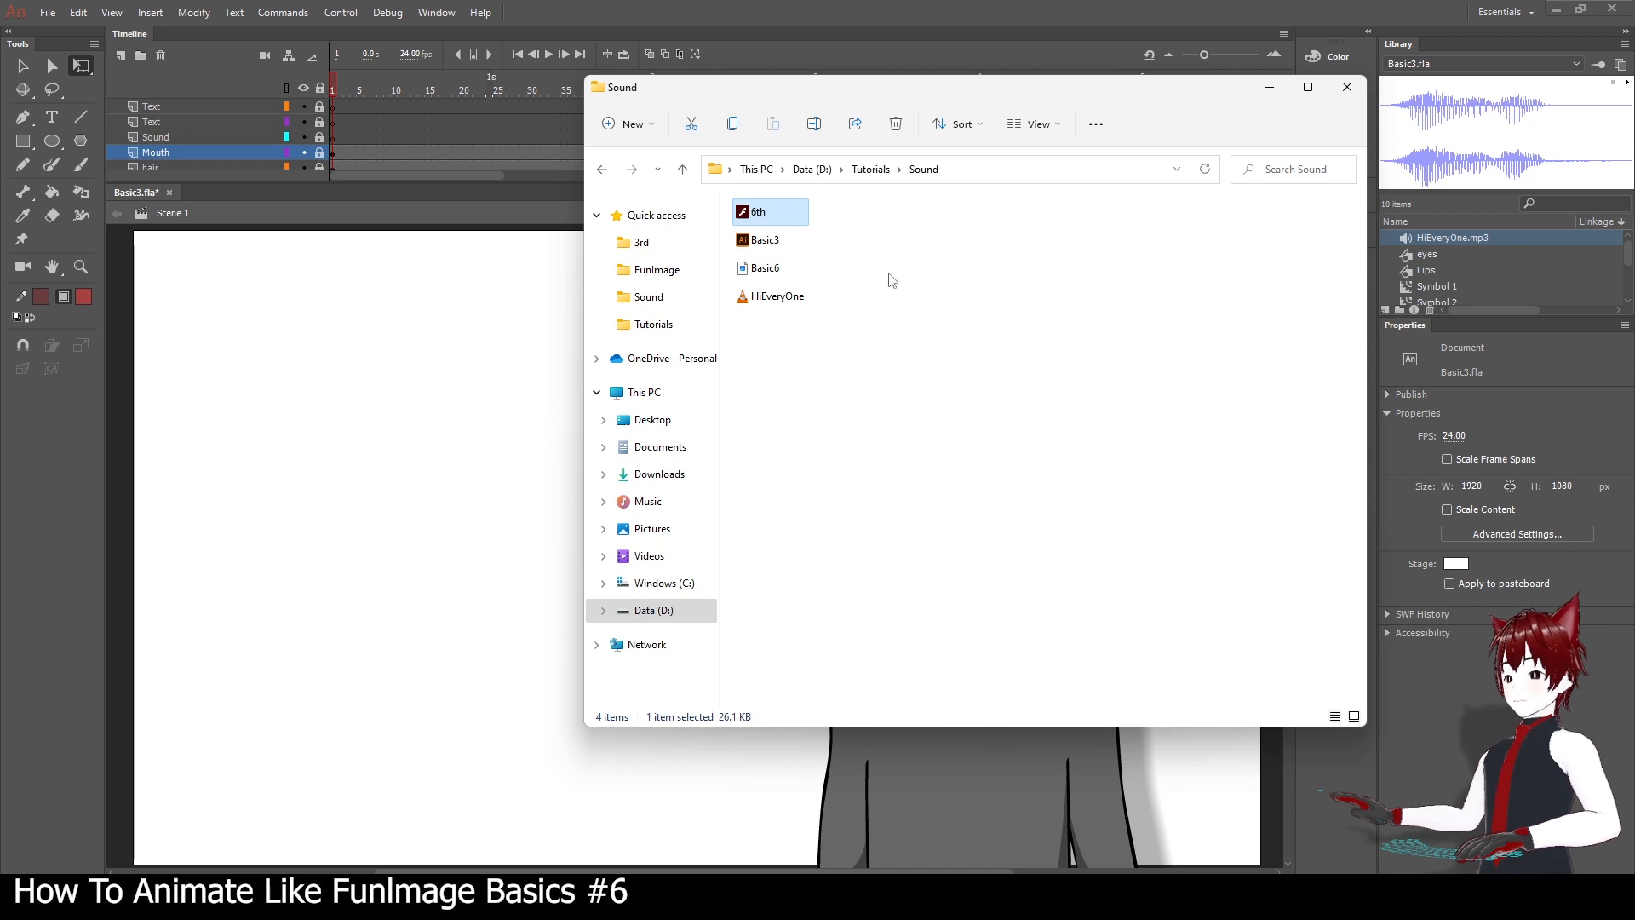
{"action": "right_click", "coordinate": [941, 261]}
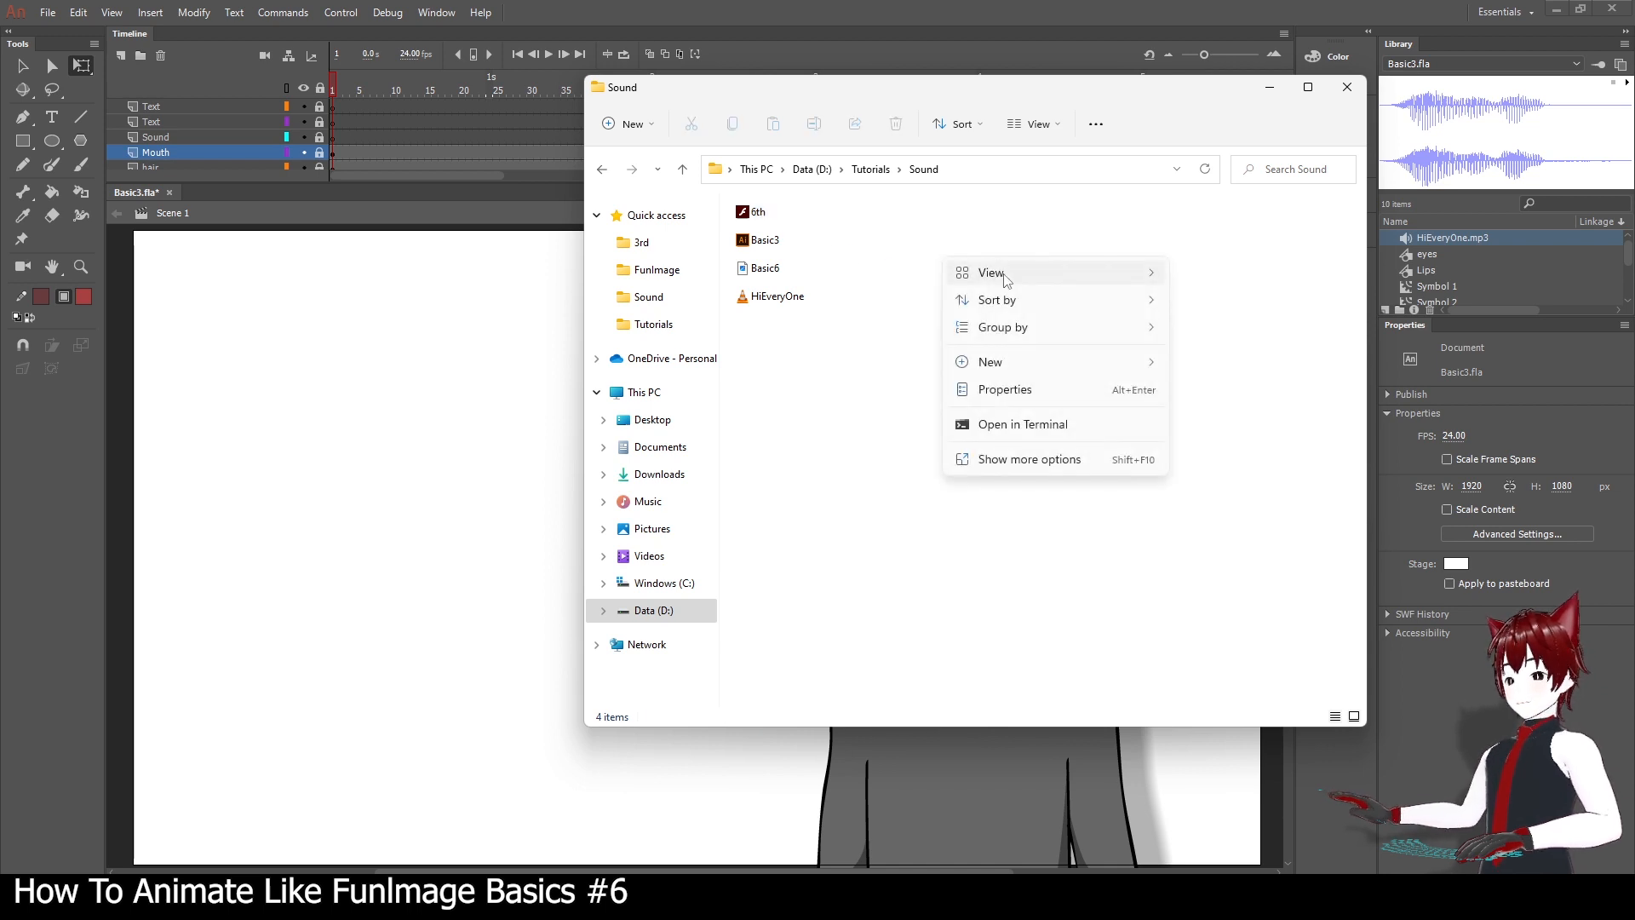
{"action": "mouse_move", "coordinate": [1044, 278]}
{"action": "left_click", "coordinate": [1220, 277]}
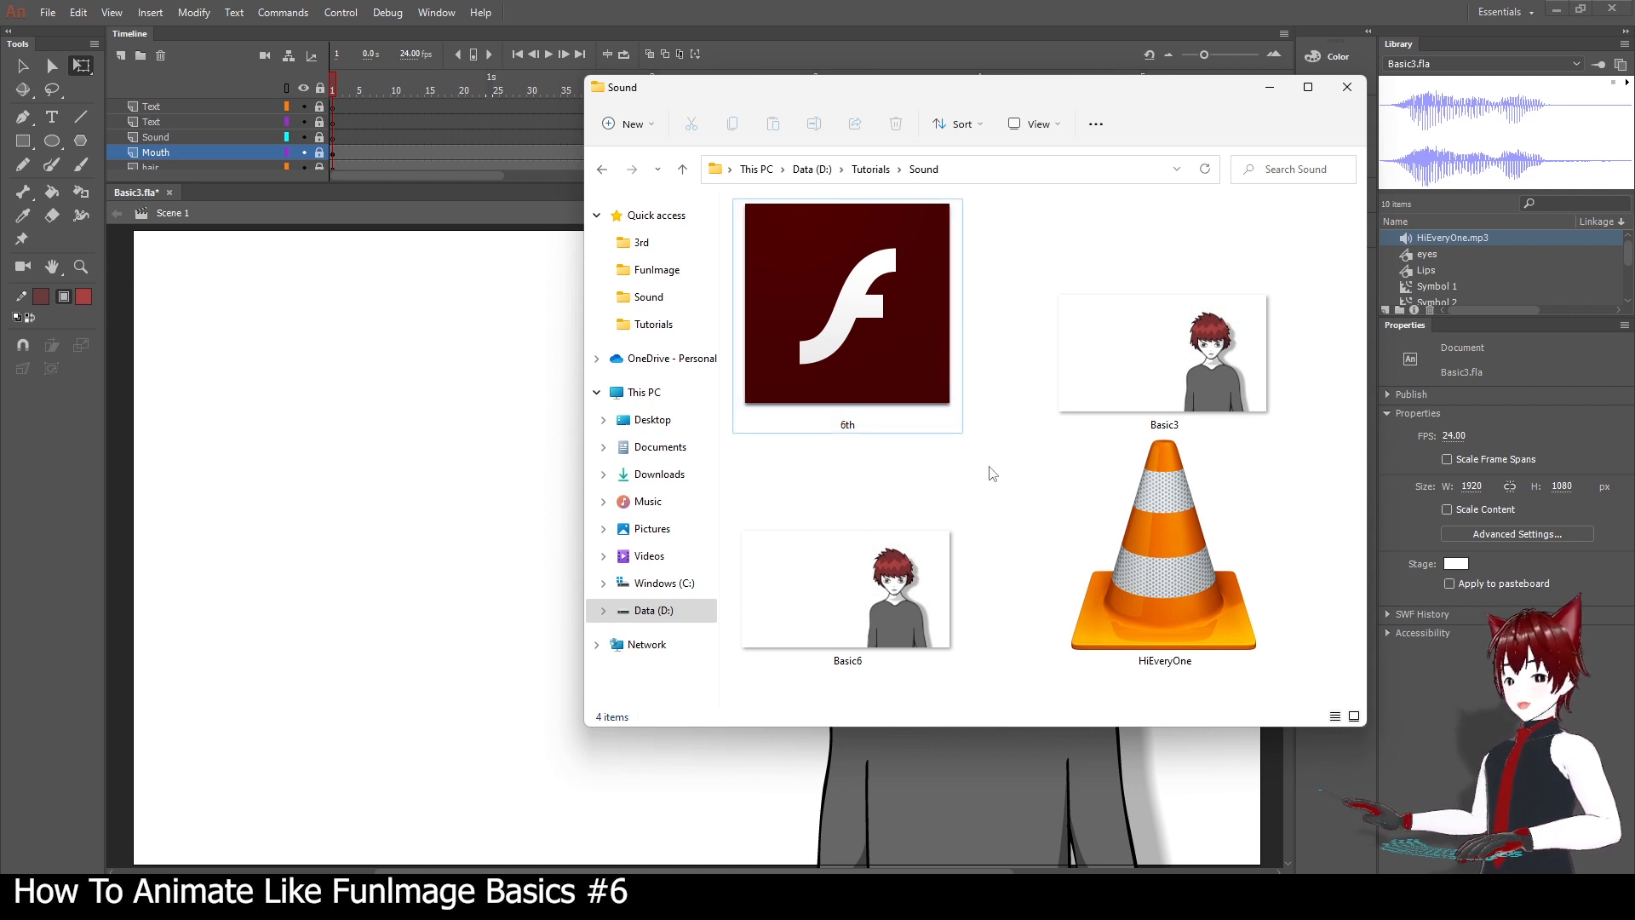
View the exported Basic6 JPEG in the image viewer and close it.
{"action": "double_click", "coordinate": [901, 575]}
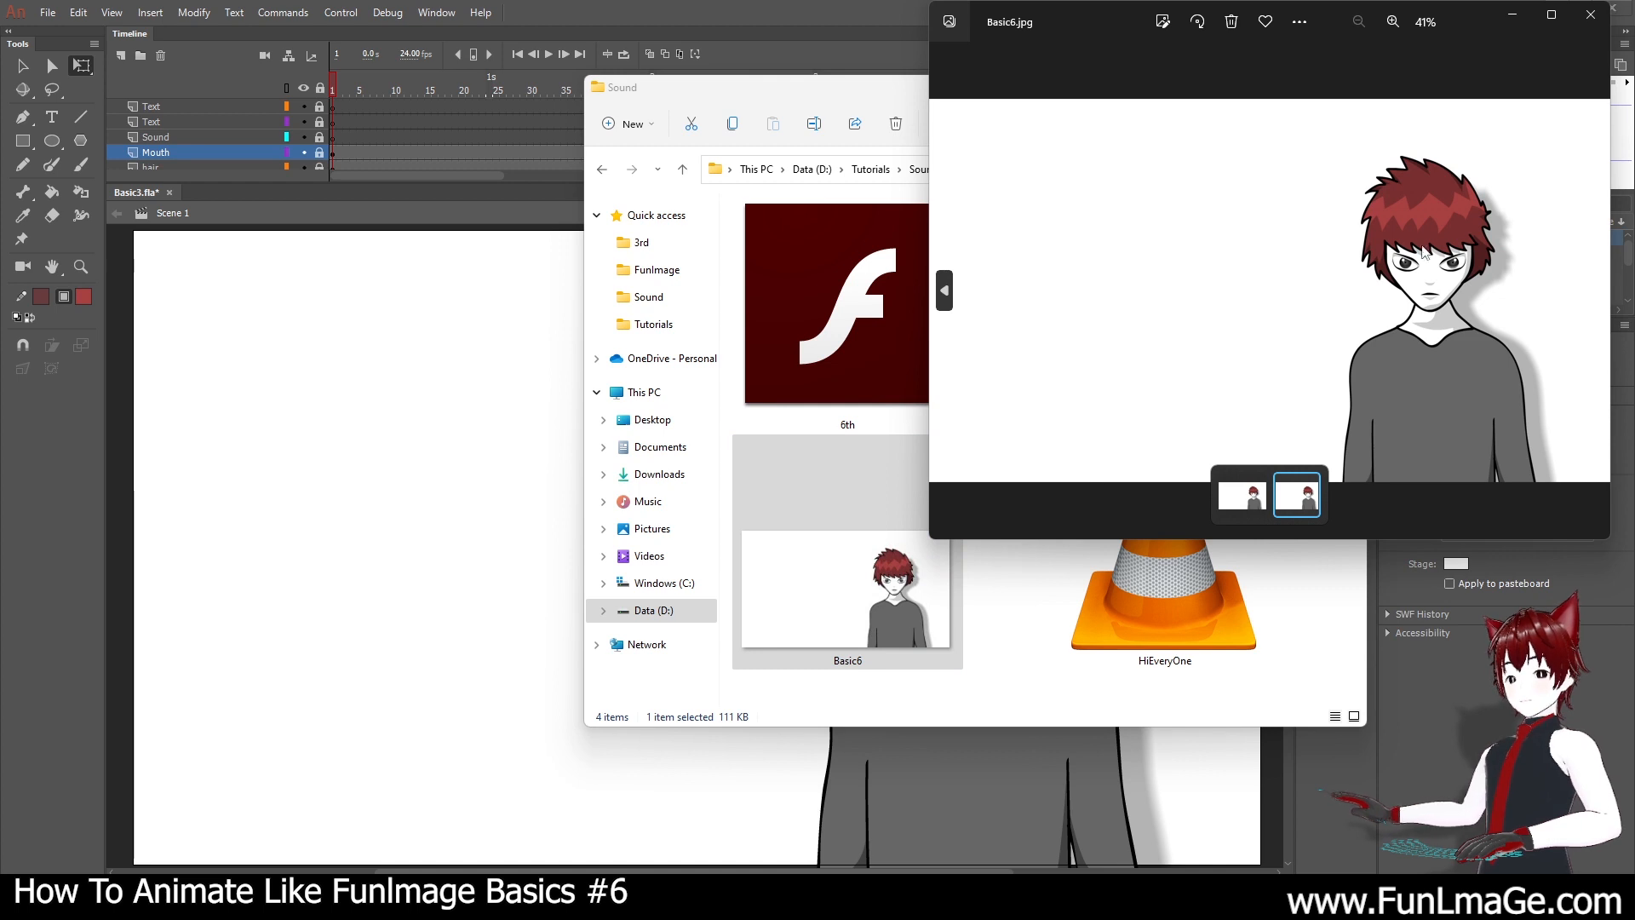
{"action": "left_click_drag", "start_coordinate": [1464, 11], "coordinate": [902, 113]}
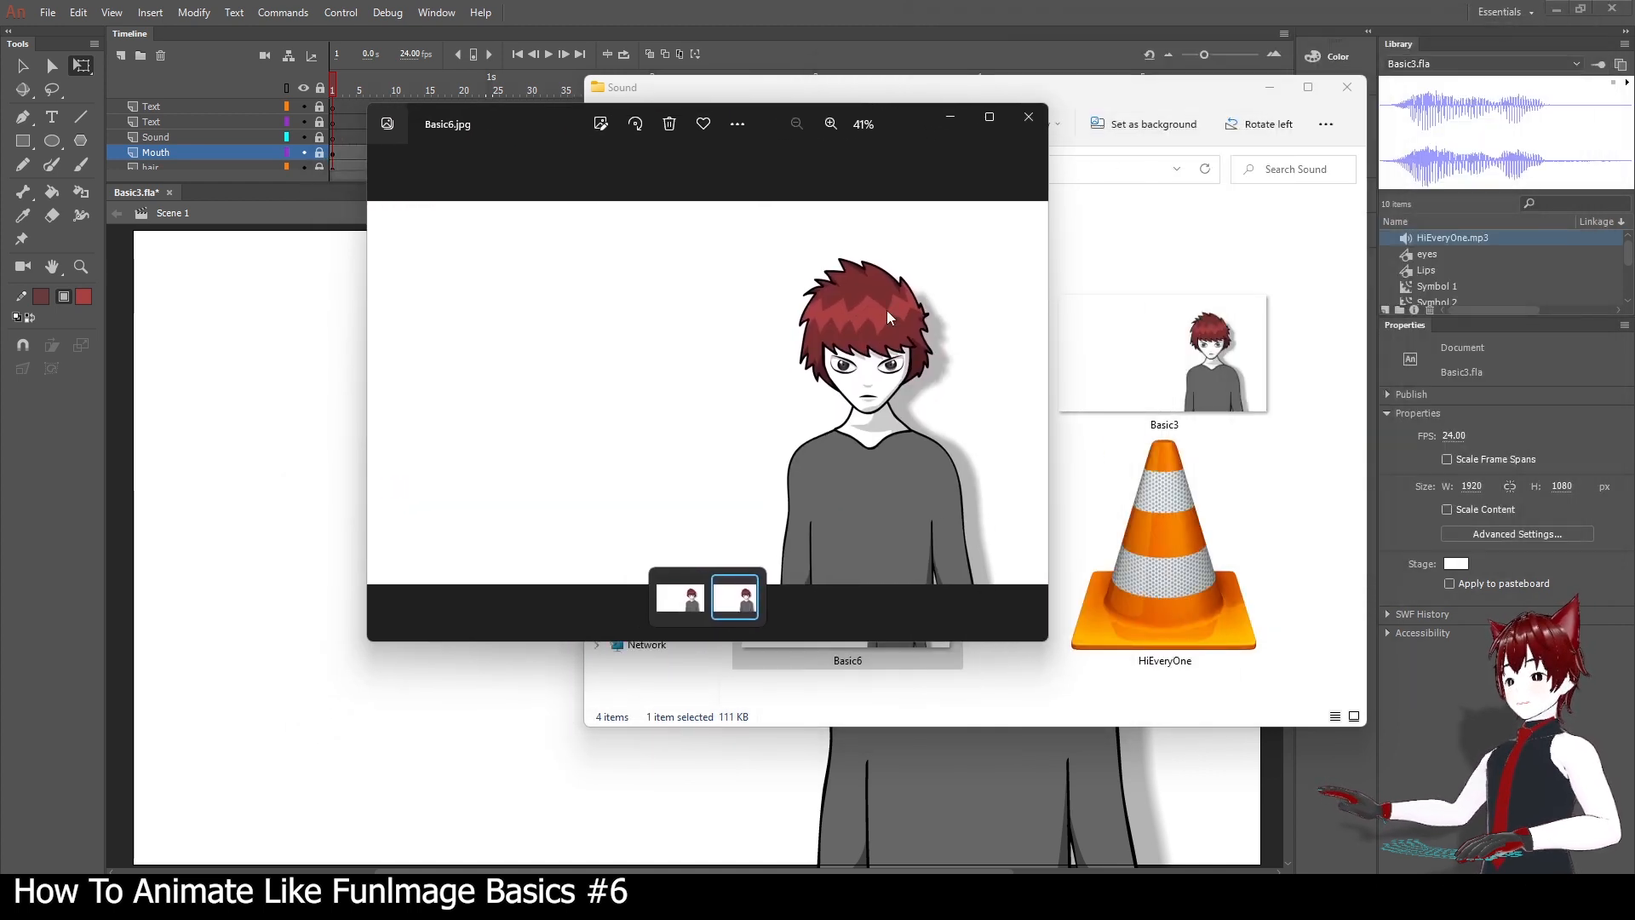
{"action": "left_click", "coordinate": [1028, 117]}
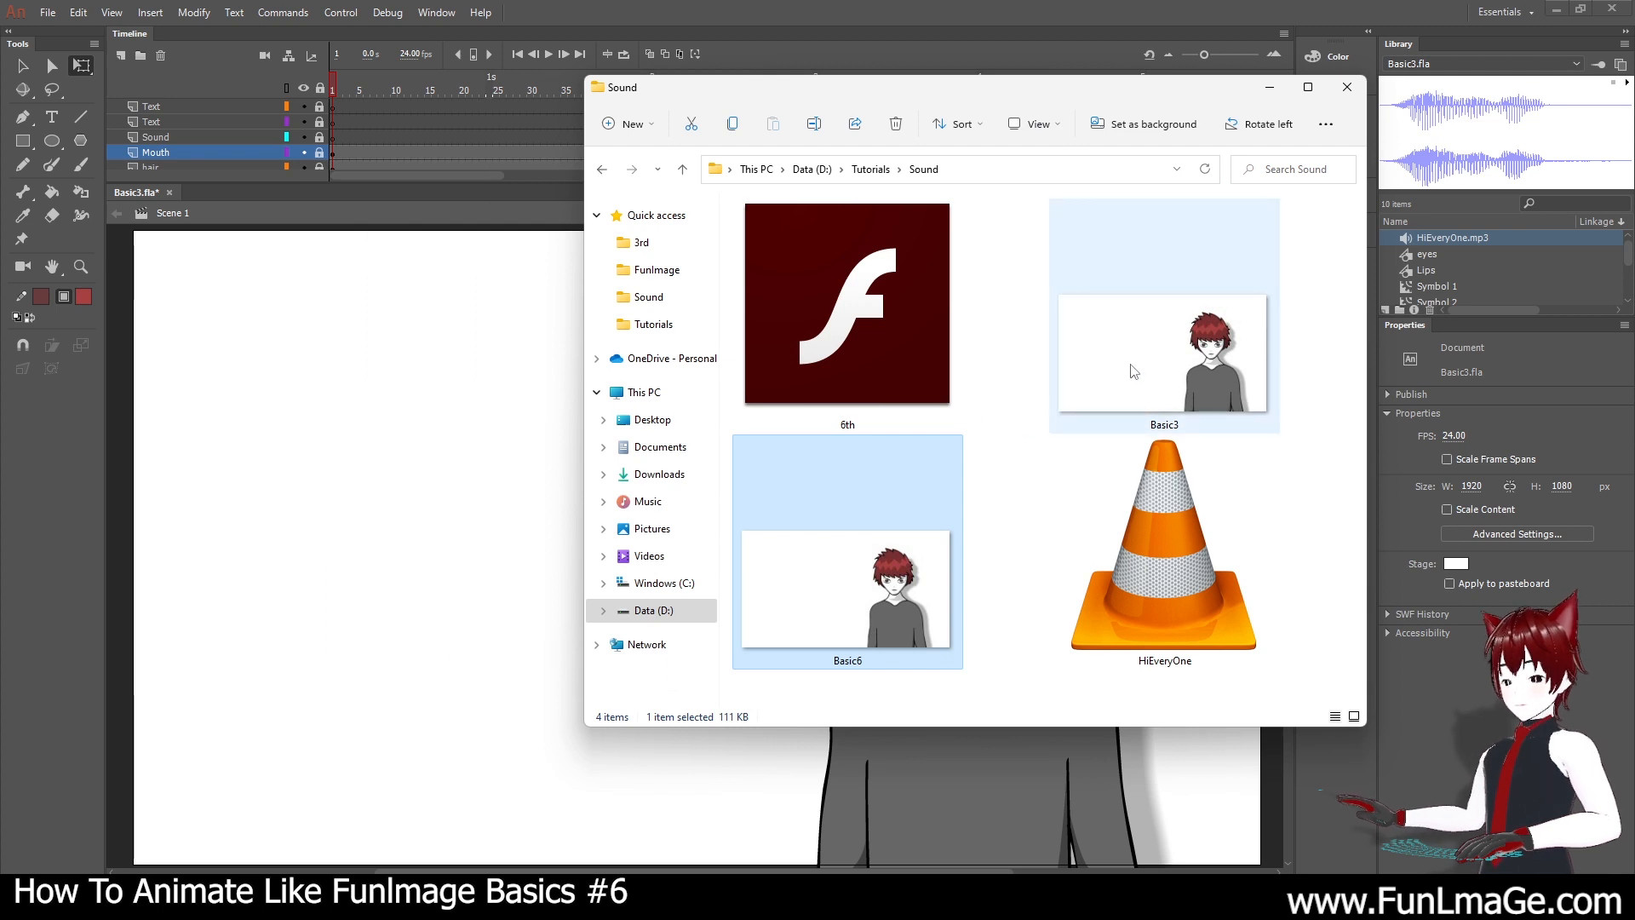
Play the exported 6th SWF file in Adobe Flash Player and close the player.
{"action": "left_click", "coordinate": [1133, 371]}
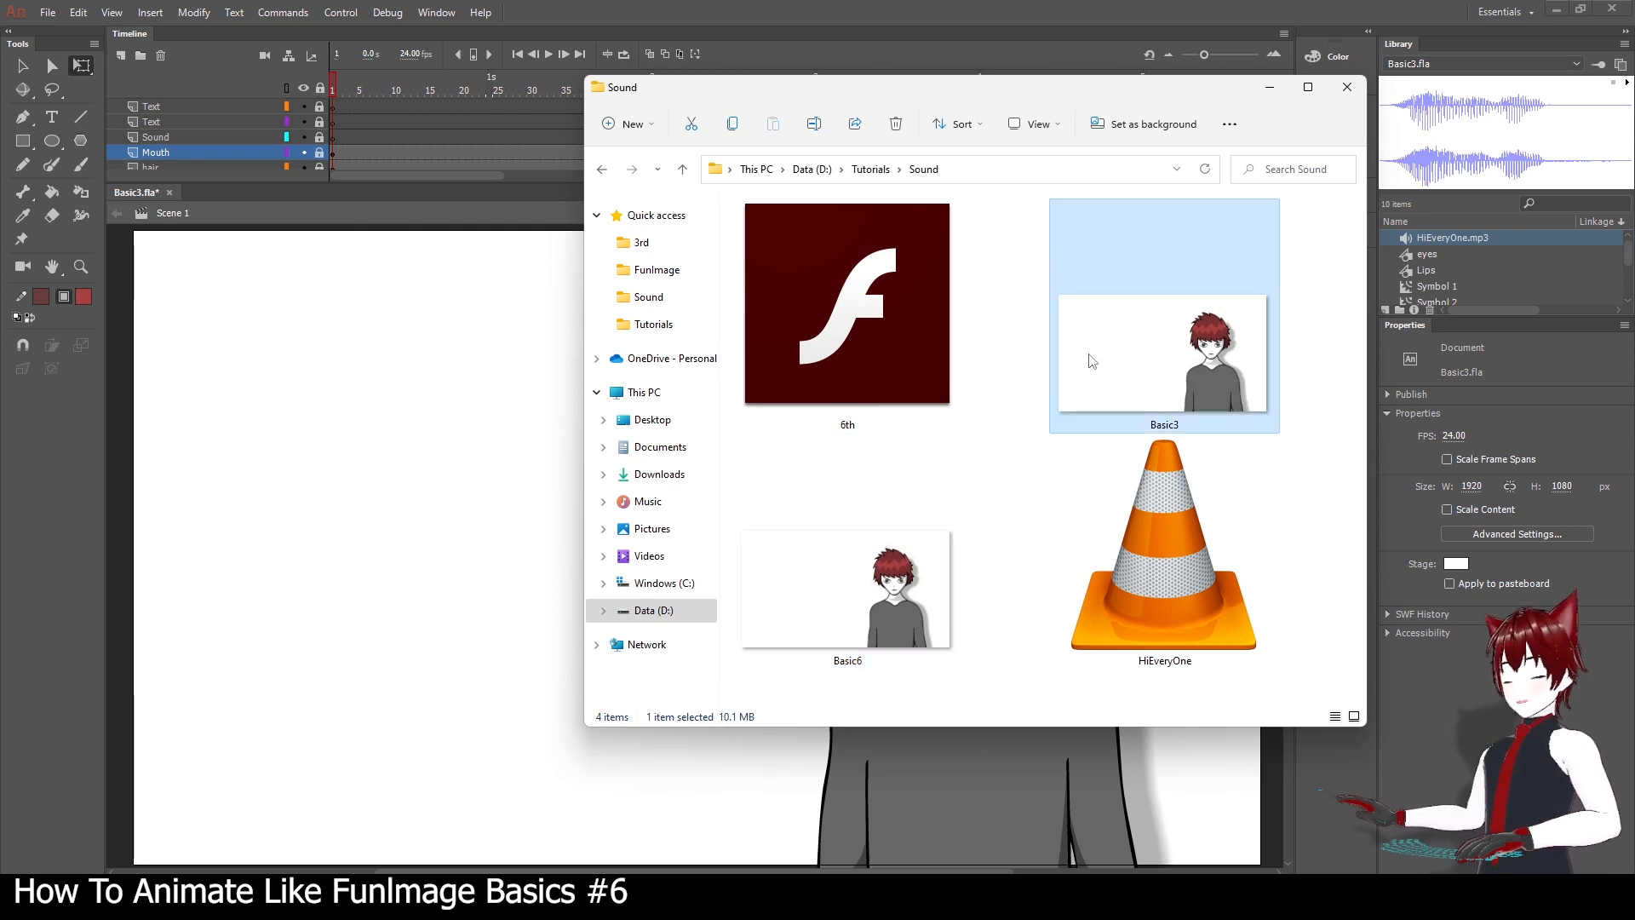
{"action": "left_click", "coordinate": [882, 334]}
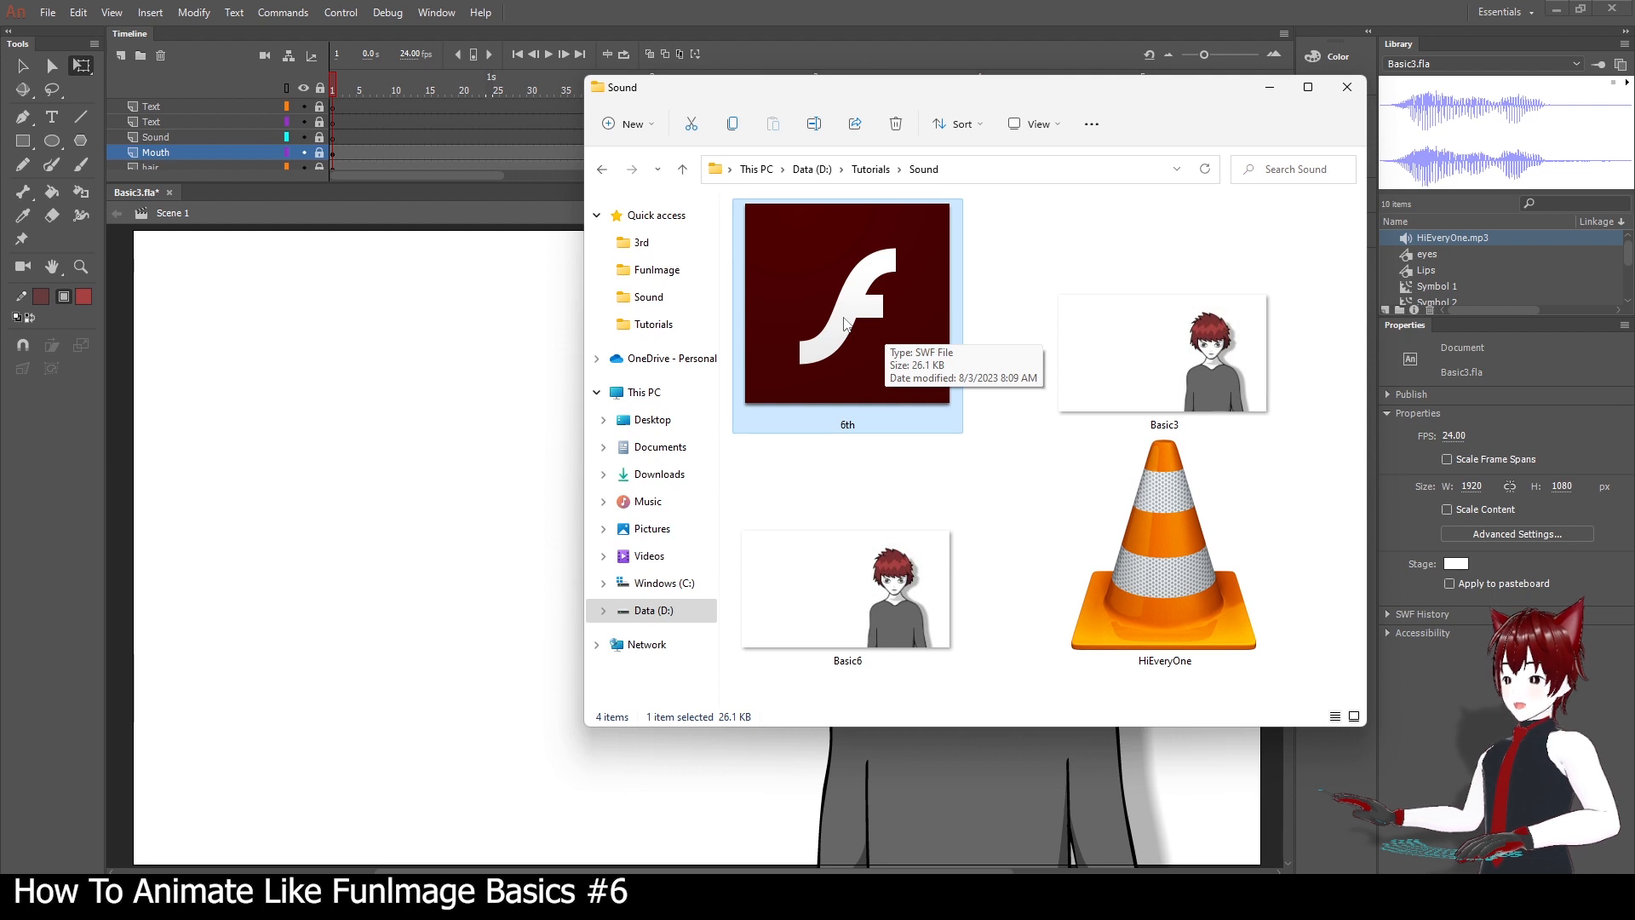
{"action": "double_click", "coordinate": [844, 322]}
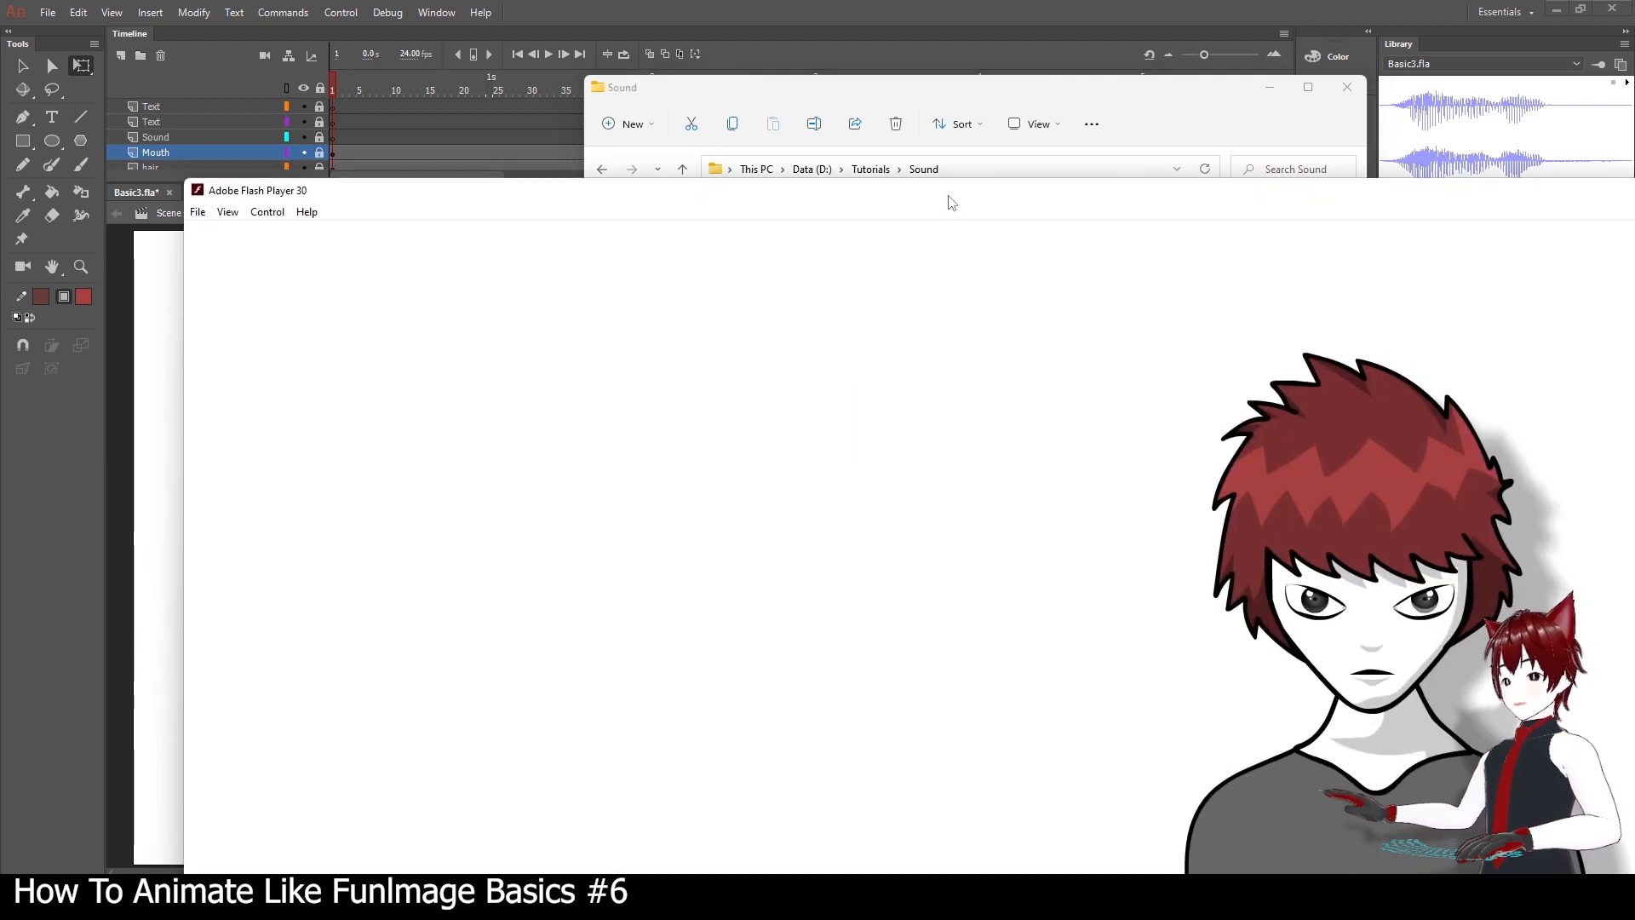
{"action": "left_click_drag", "start_coordinate": [1014, 201], "coordinate": [942, 57]}
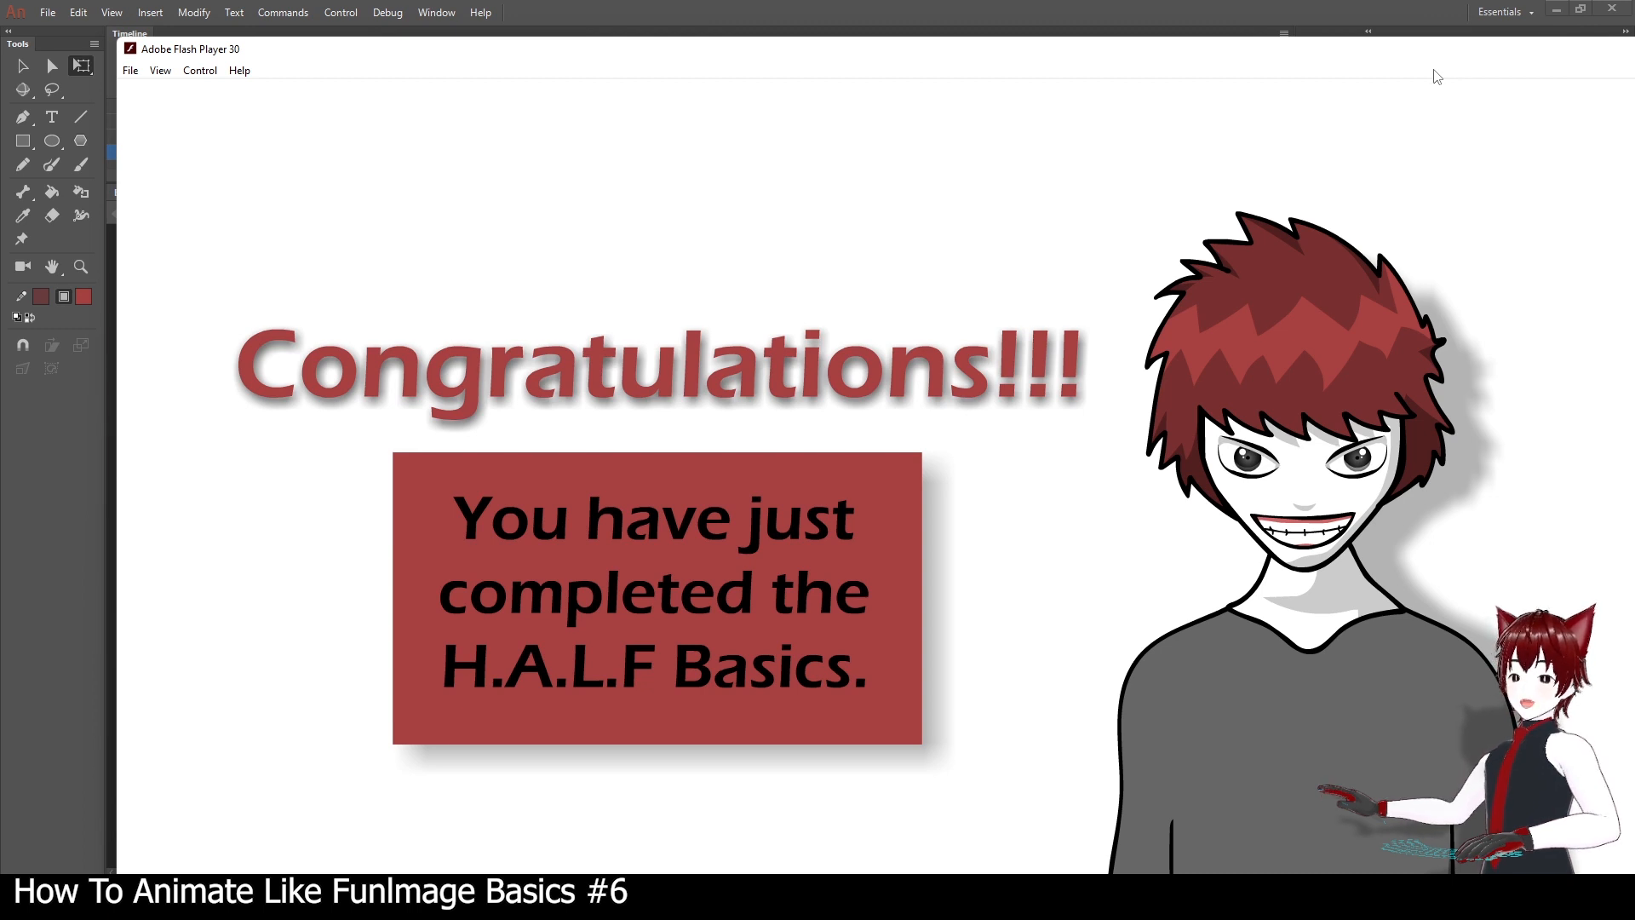
{"action": "left_click_drag", "start_coordinate": [1490, 59], "coordinate": [1182, 43]}
{"action": "left_click", "coordinate": [1275, 27]}
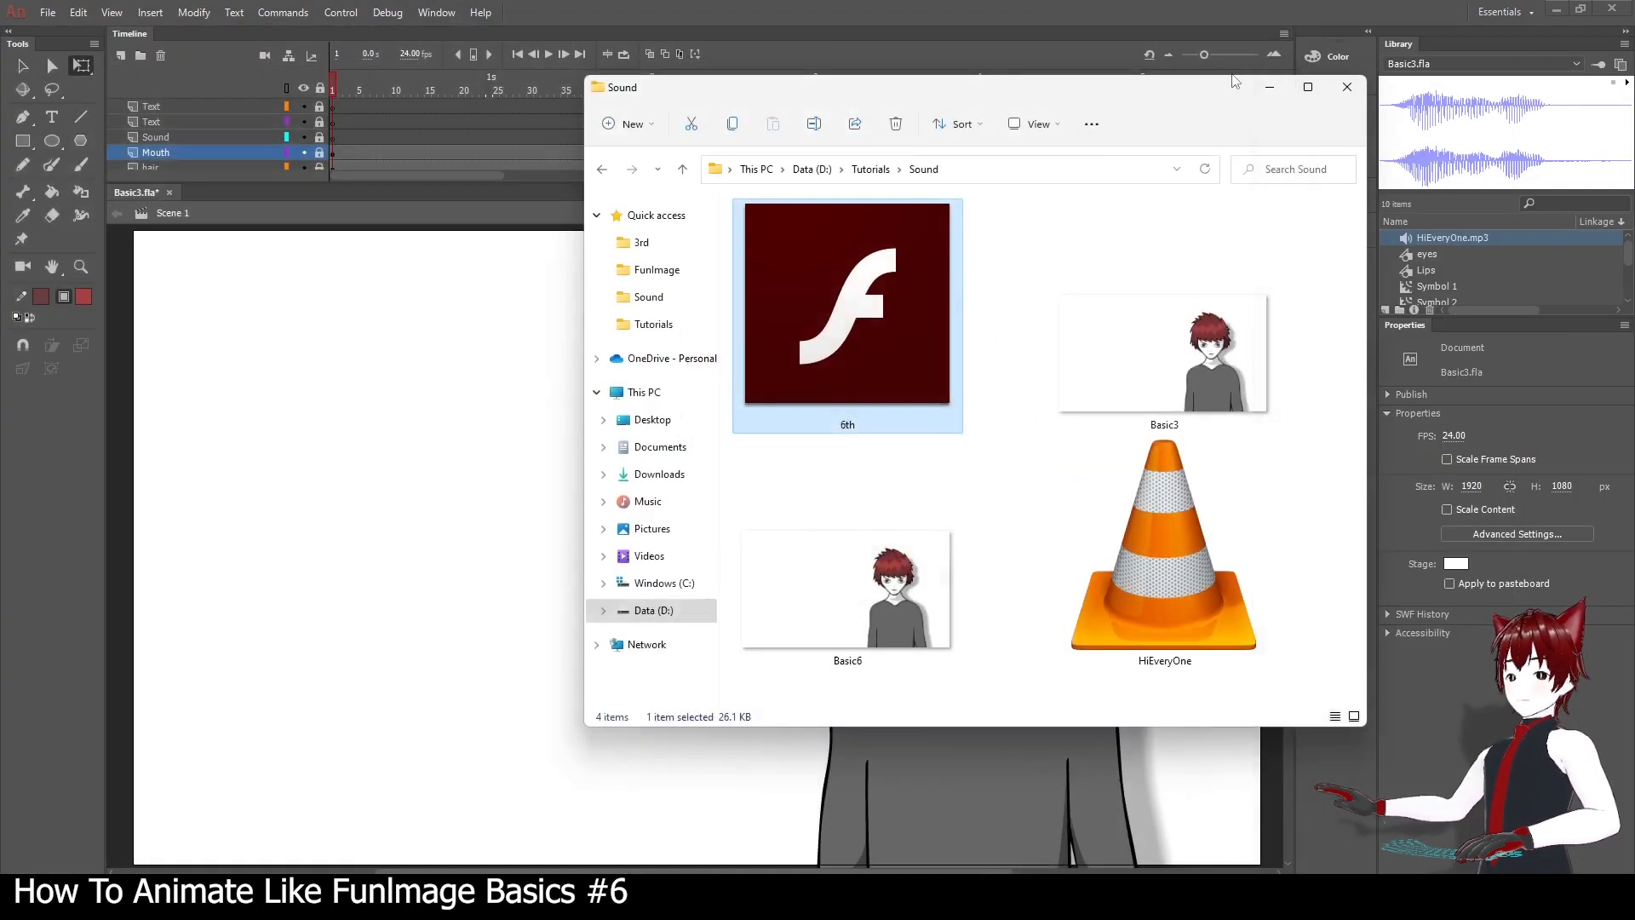
{"action": "double_click", "coordinate": [1130, 340]}
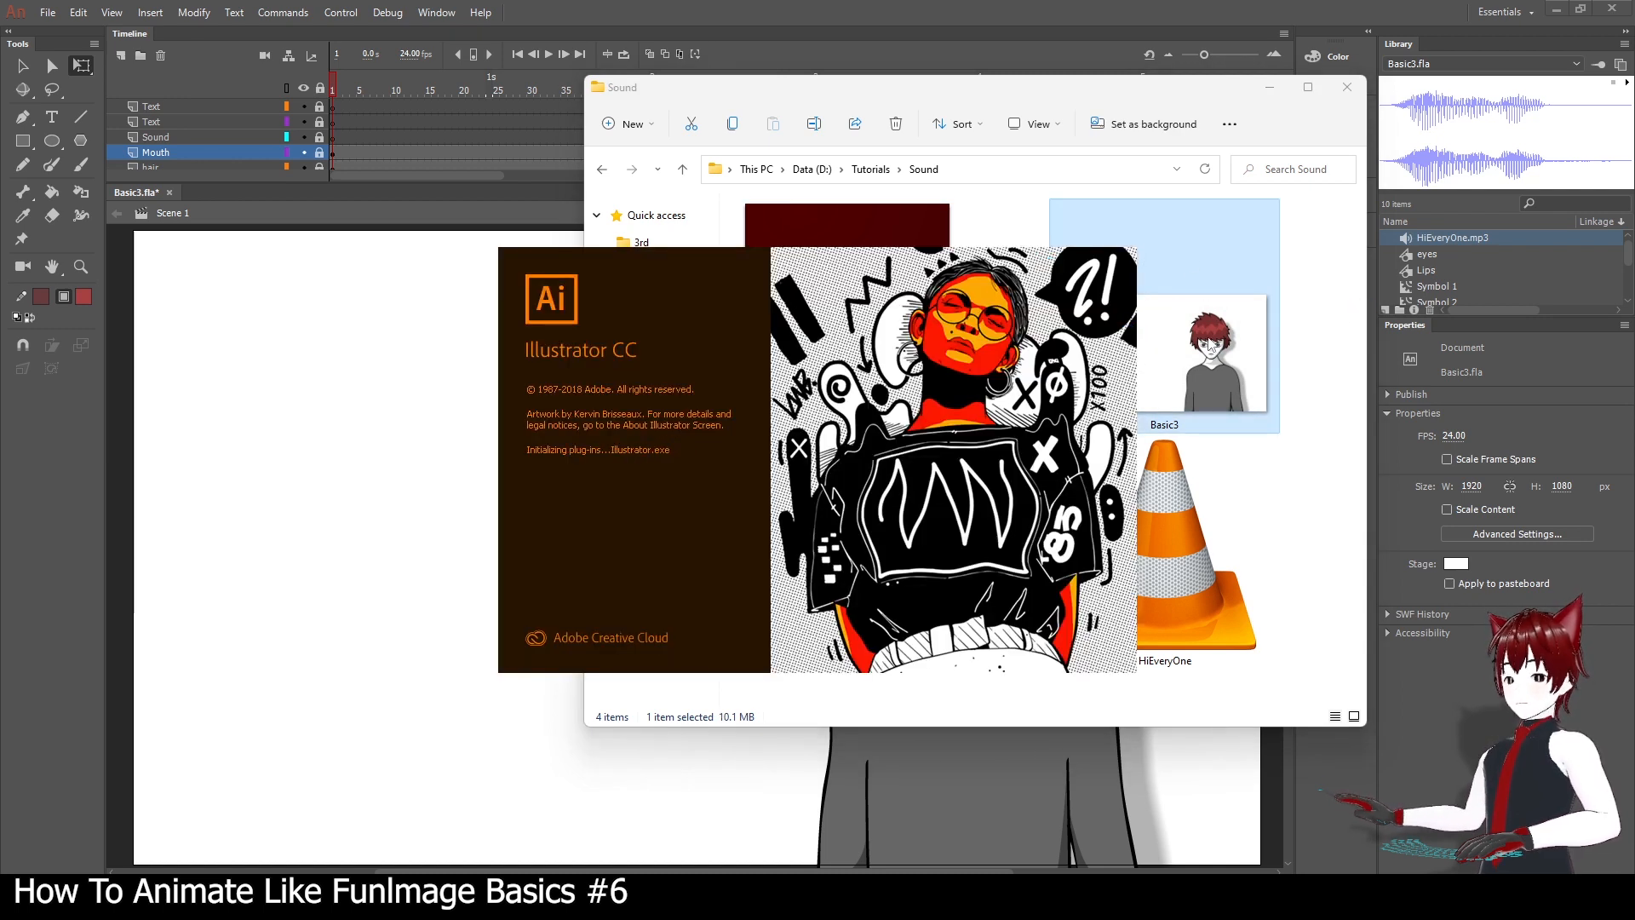
{"action": "left_click", "coordinate": [1194, 228]}
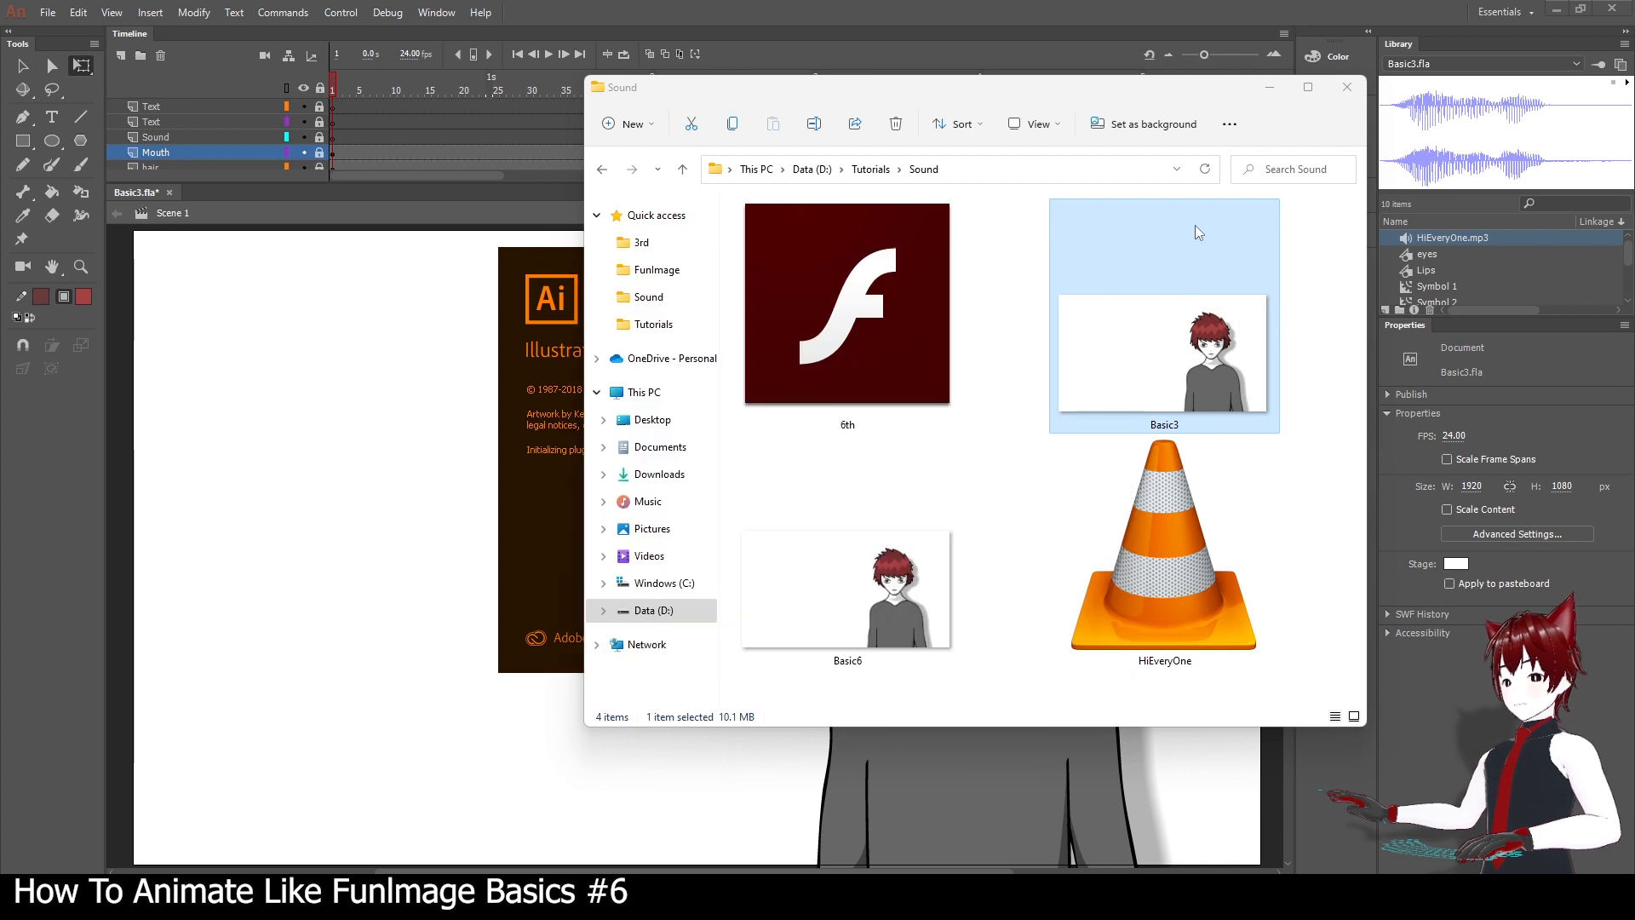
{"action": "right_click", "coordinate": [1135, 355]}
{"action": "mouse_move", "coordinate": [1201, 439]}
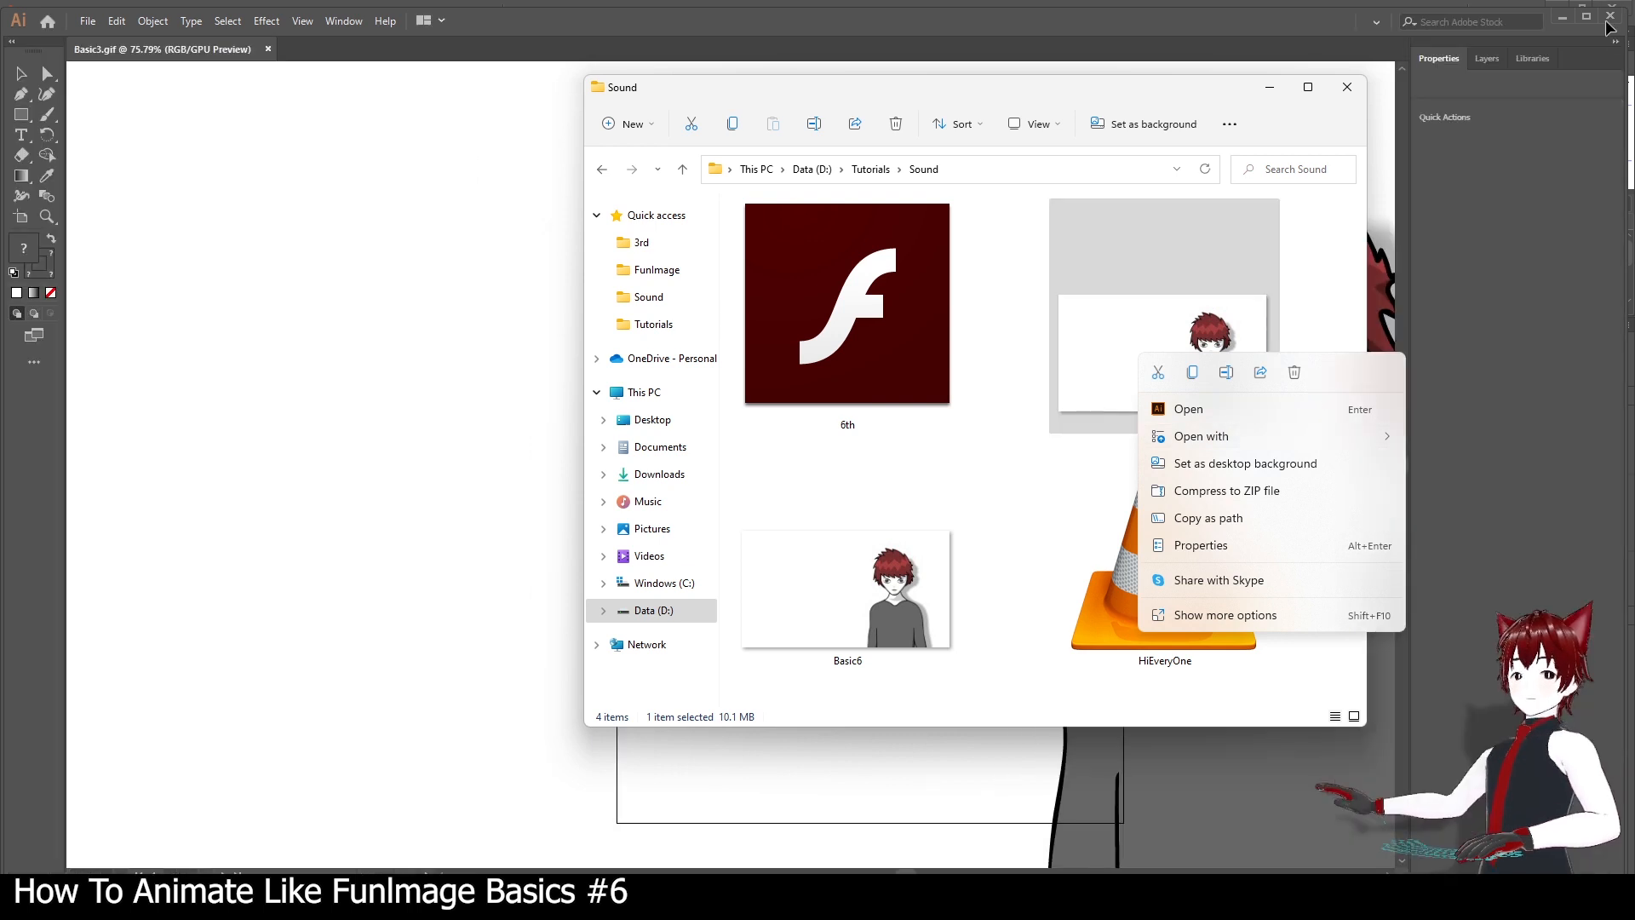
{"action": "key", "text": "Escape"}
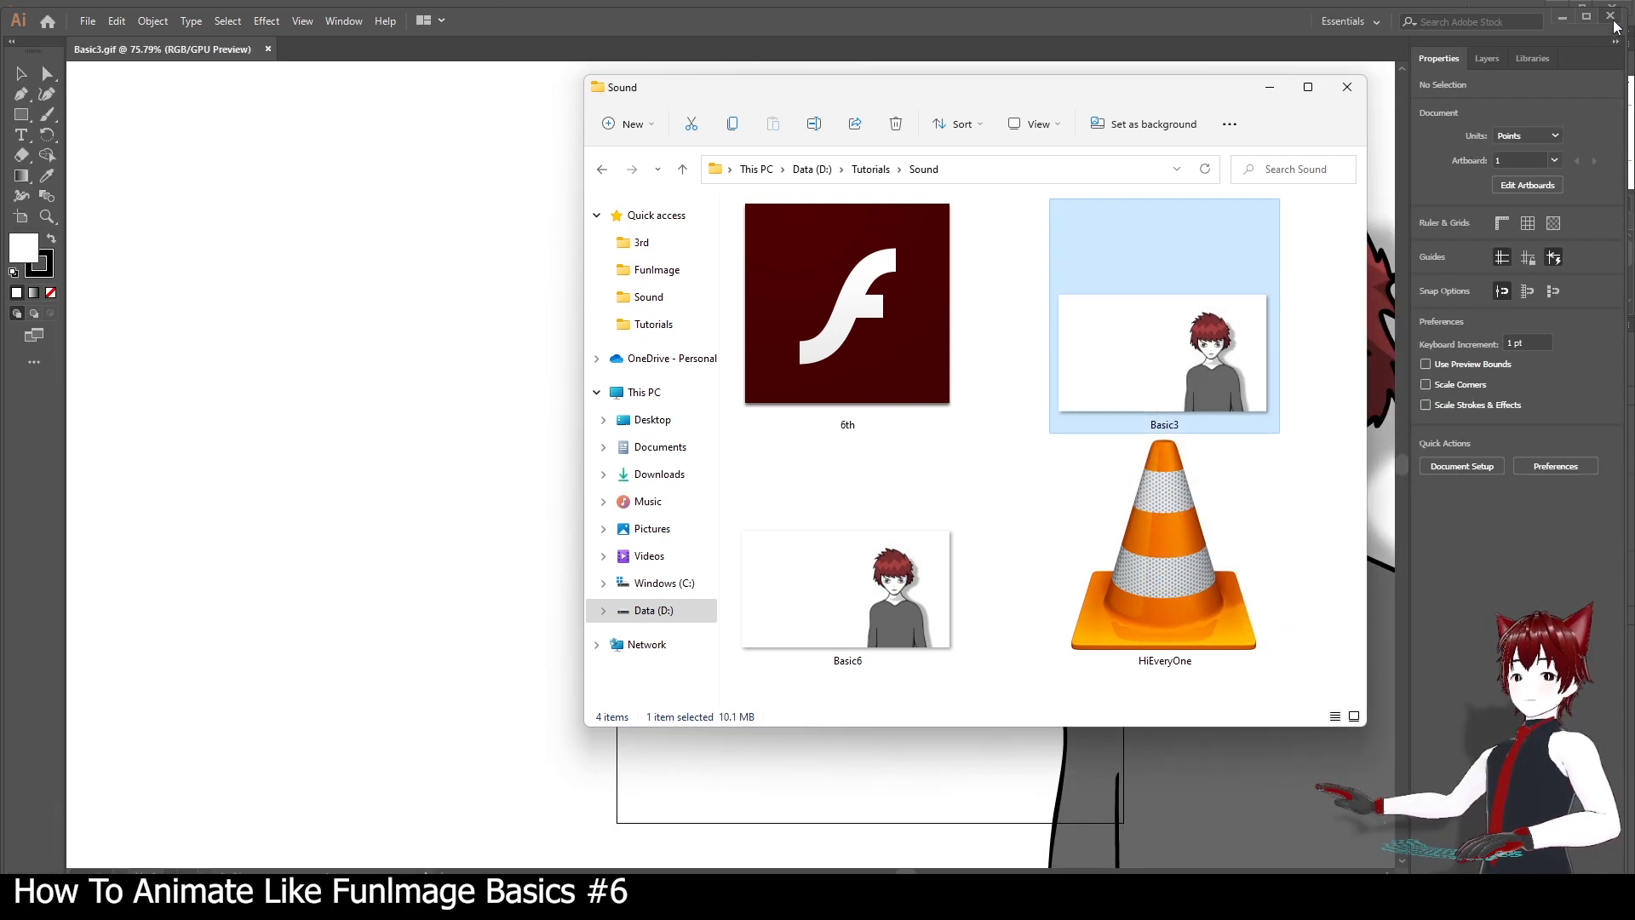
{"action": "left_click", "coordinate": [1612, 24]}
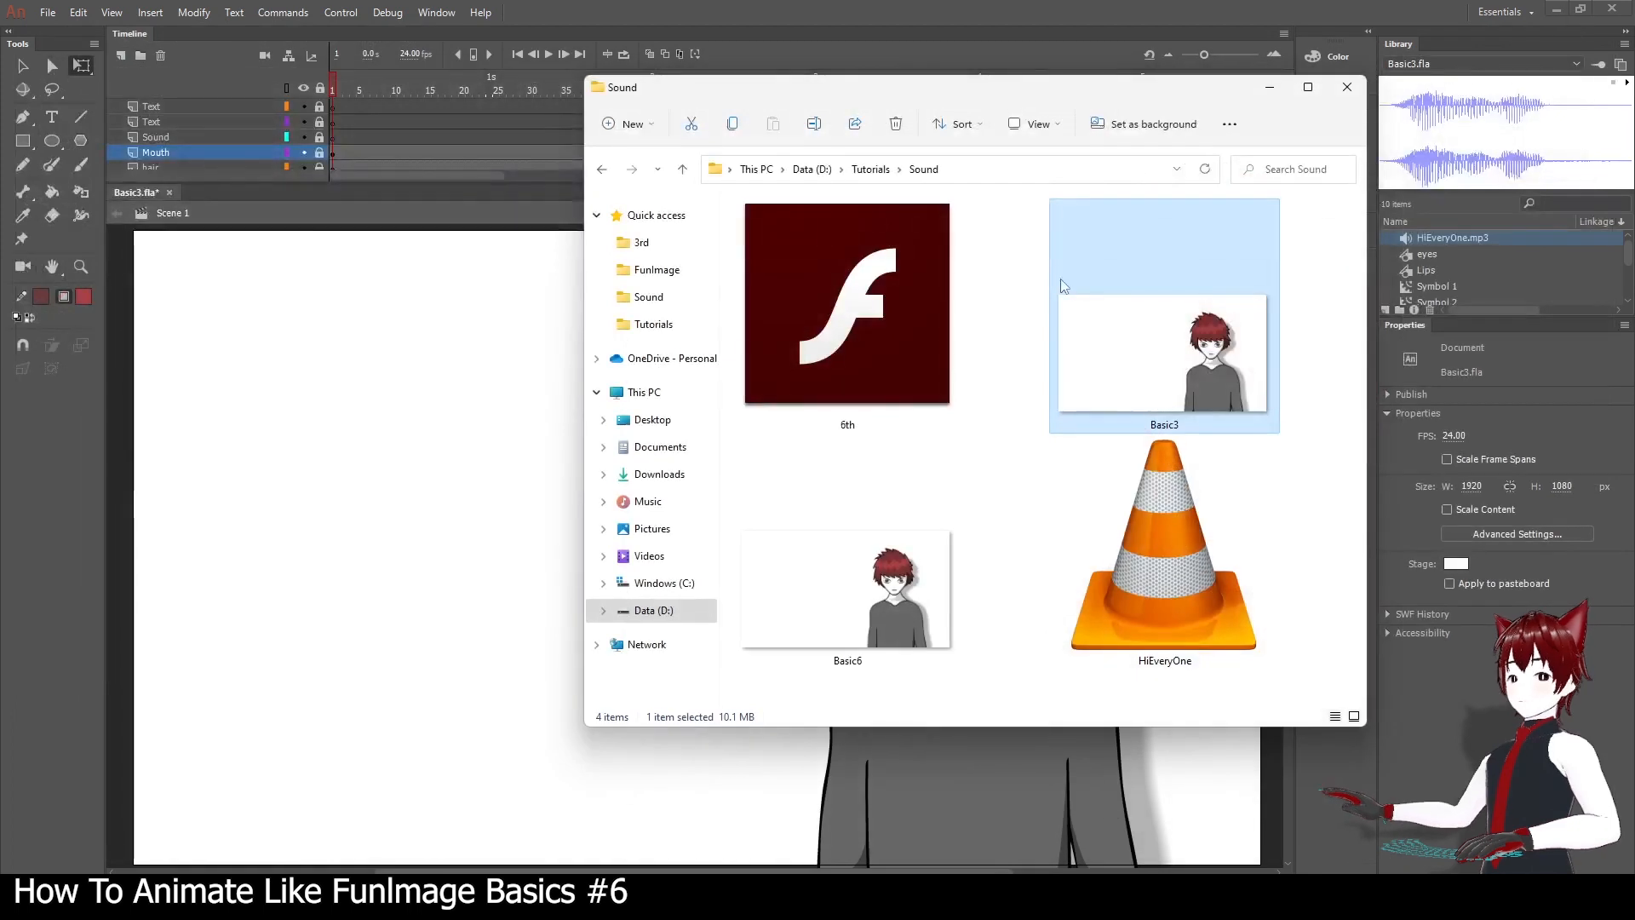
Play the Basic3 GIF from the Sound folder in the image viewer, and close the viewer and File Explorer.
{"action": "right_click", "coordinate": [1133, 343]}
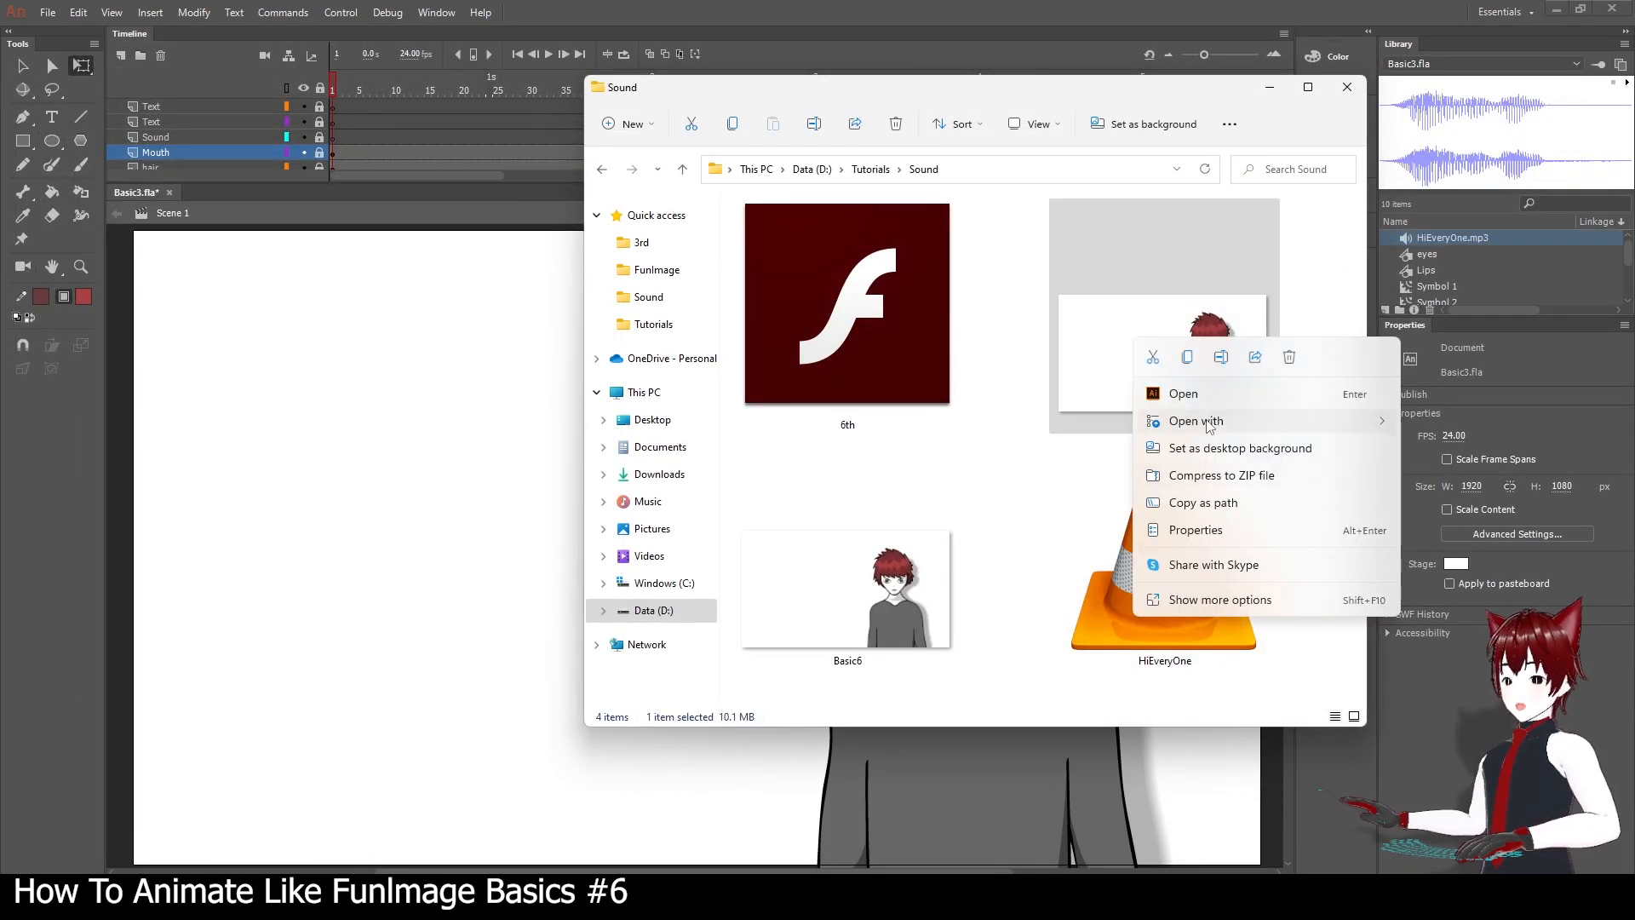
{"action": "mouse_move", "coordinate": [1210, 421]}
{"action": "left_click", "coordinate": [1465, 530]}
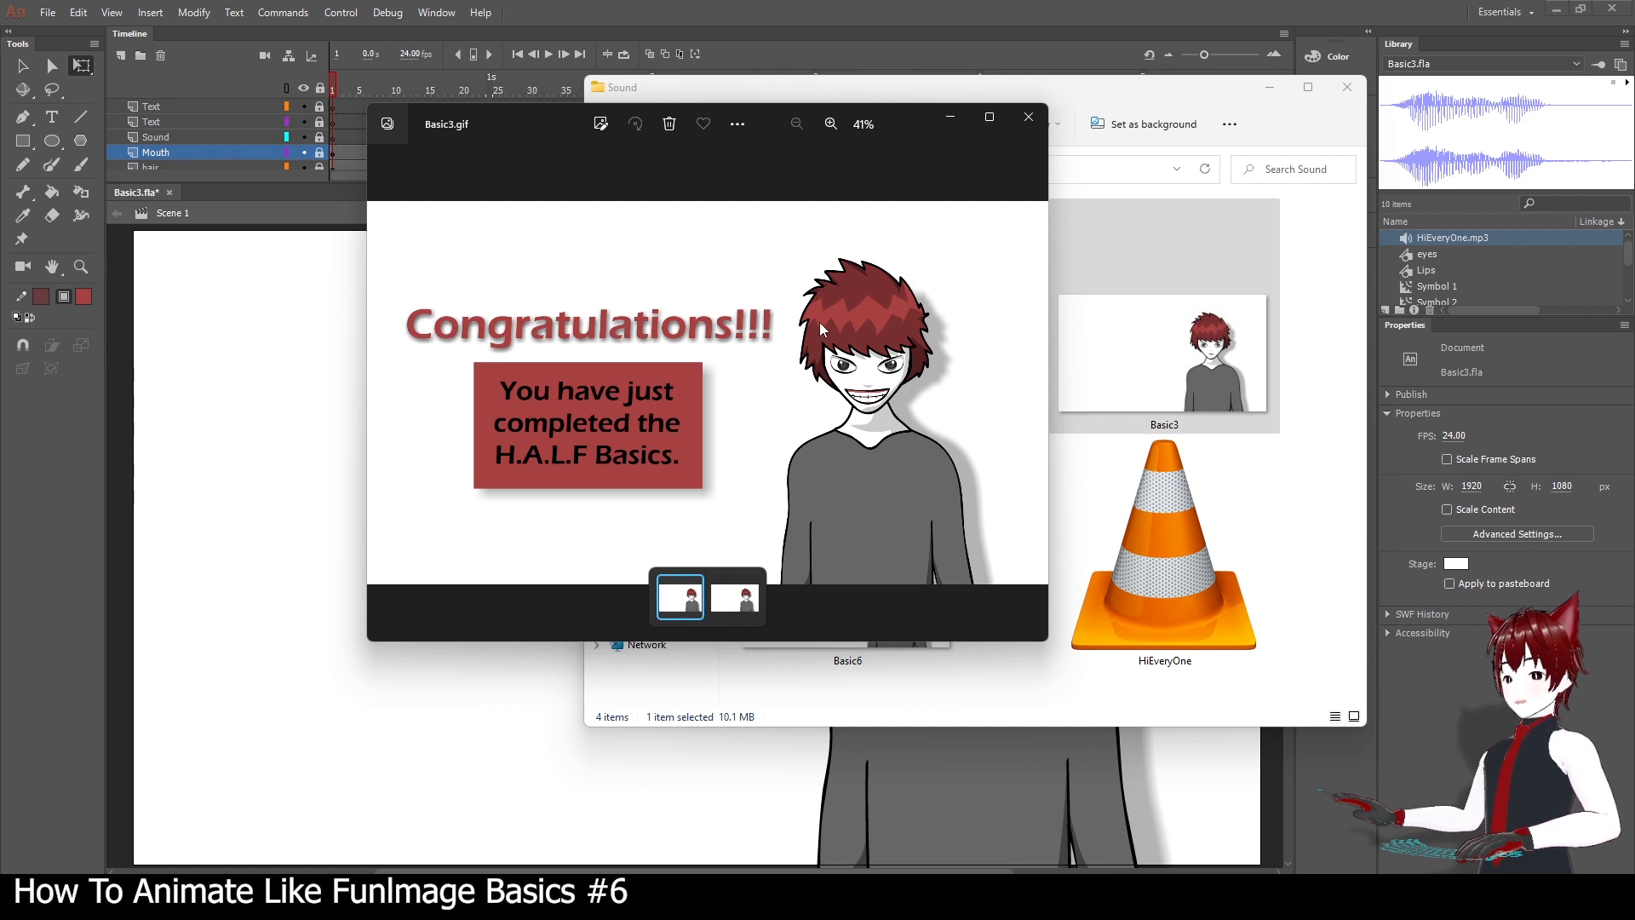
{"action": "left_click", "coordinate": [1029, 119]}
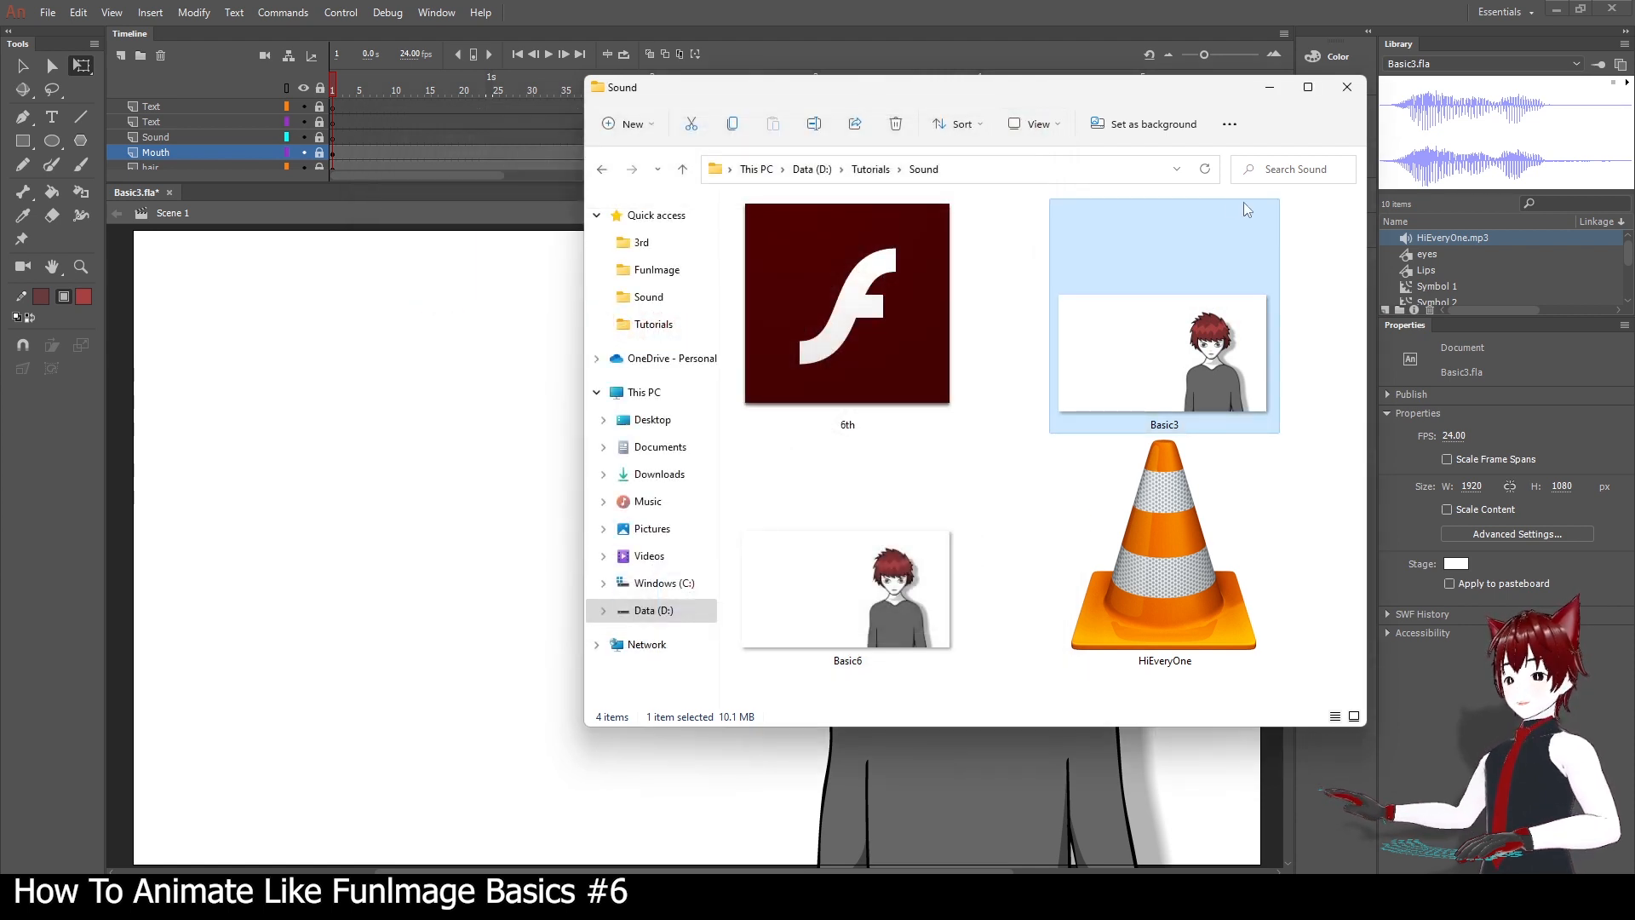
{"action": "left_click", "coordinate": [1347, 88]}
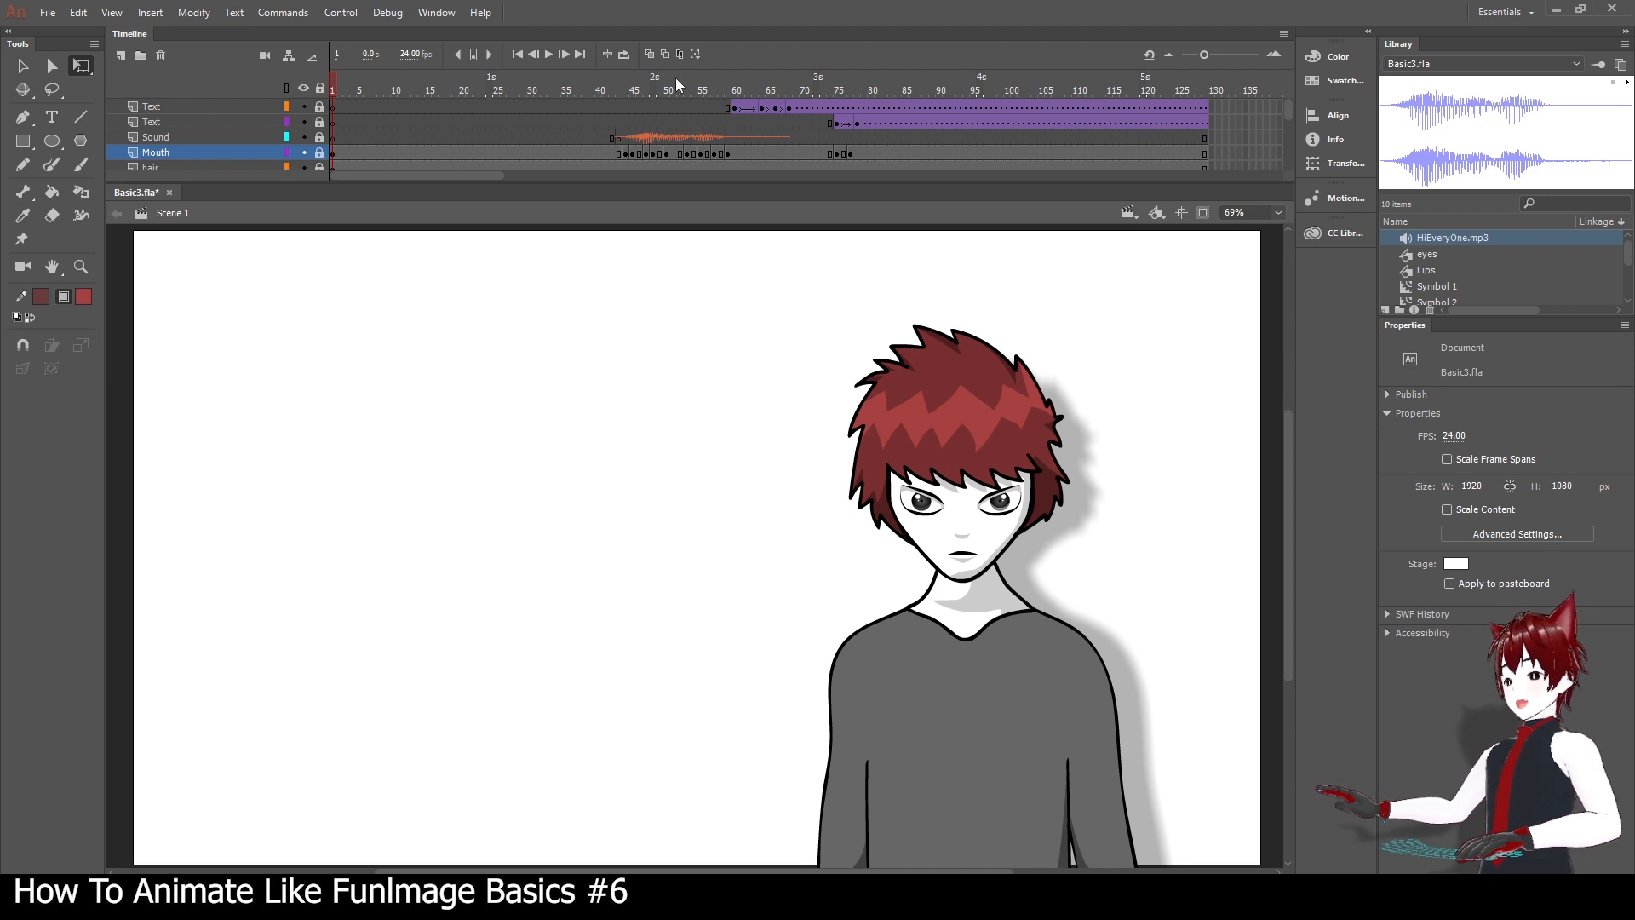
Review the finished animation by scrubbing the timeline to frame 128 and back to frame 73, and look through its lower layers.
{"action": "left_click", "coordinate": [165, 121]}
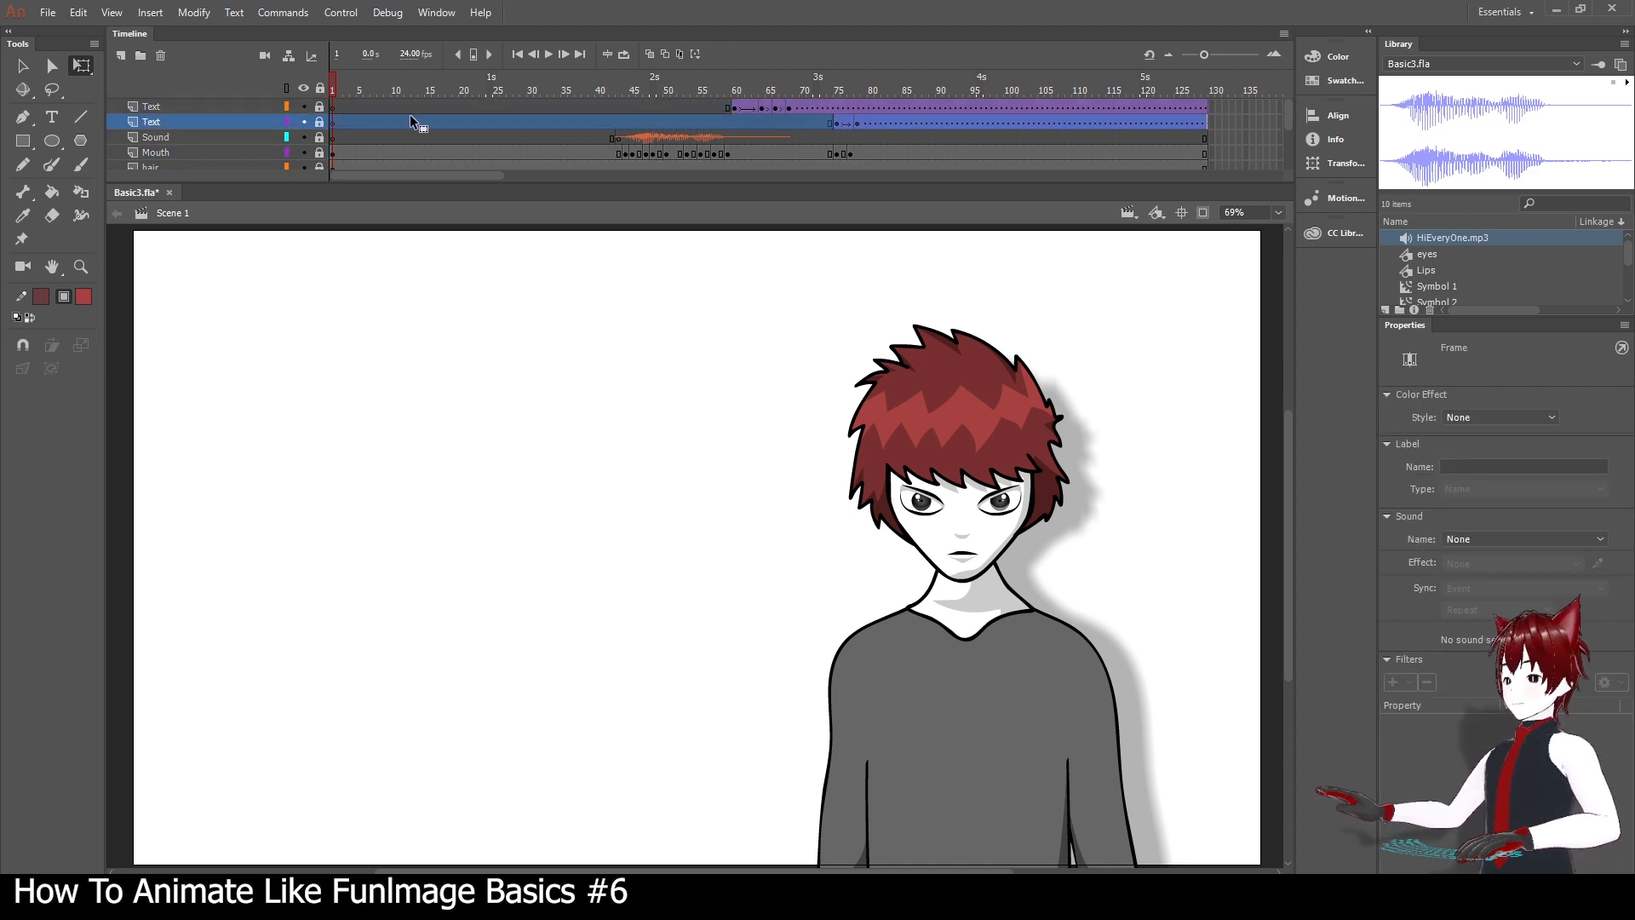
{"action": "left_click_drag", "start_coordinate": [731, 85], "coordinate": [882, 106]}
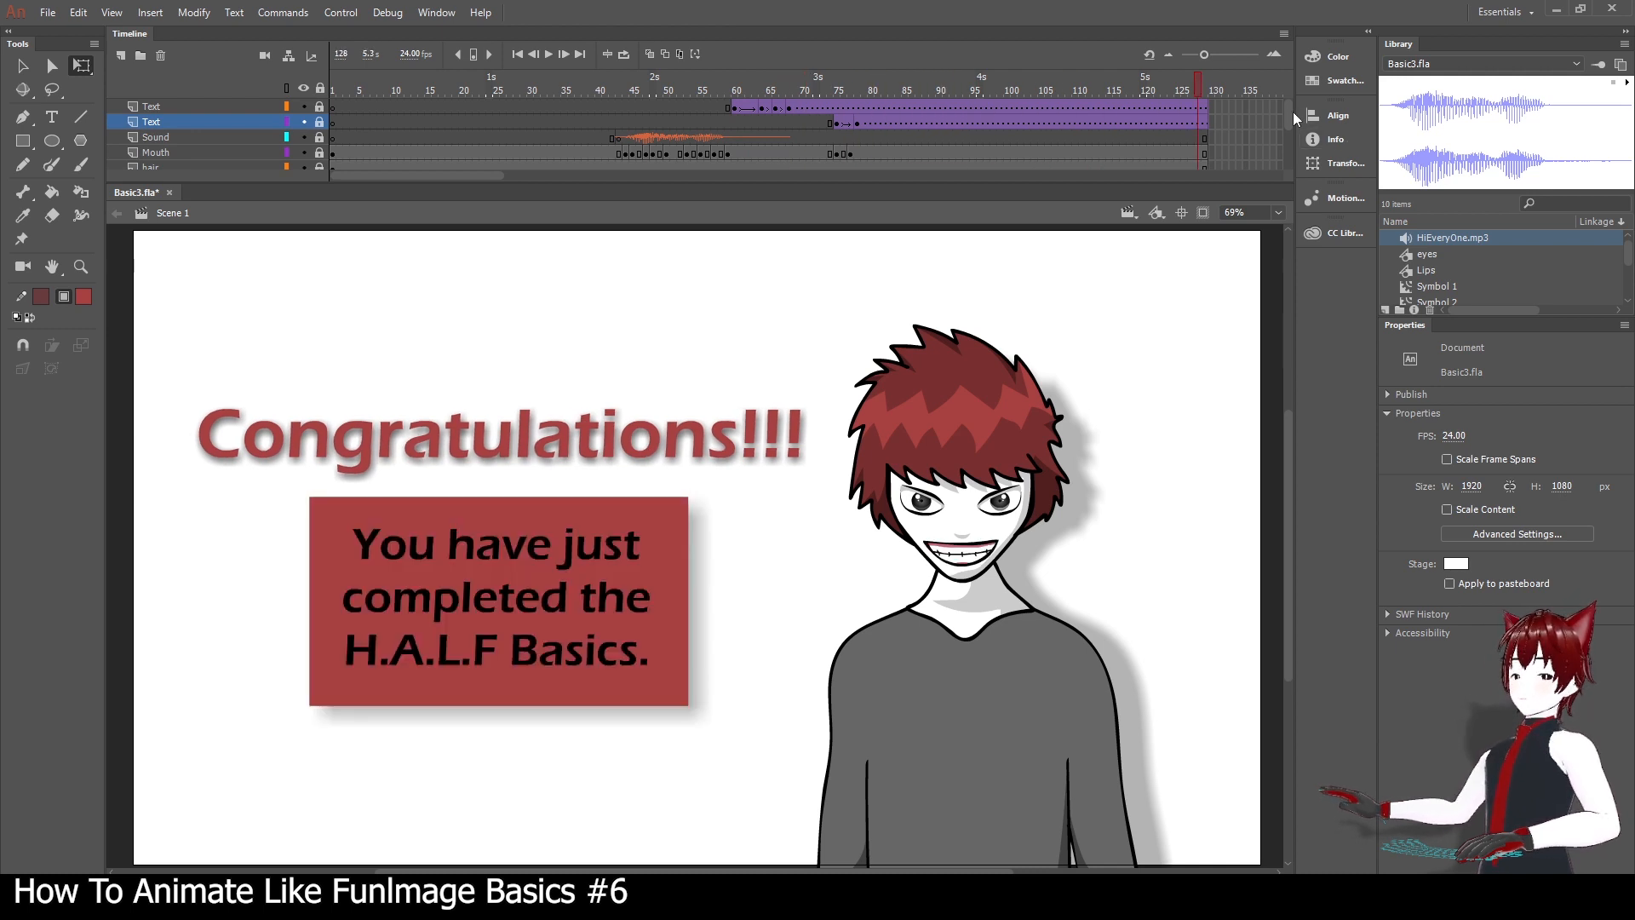
{"action": "left_click_drag", "start_coordinate": [1291, 113], "coordinate": [1281, 176]}
{"action": "left_click_drag", "start_coordinate": [1132, 81], "coordinate": [824, 83]}
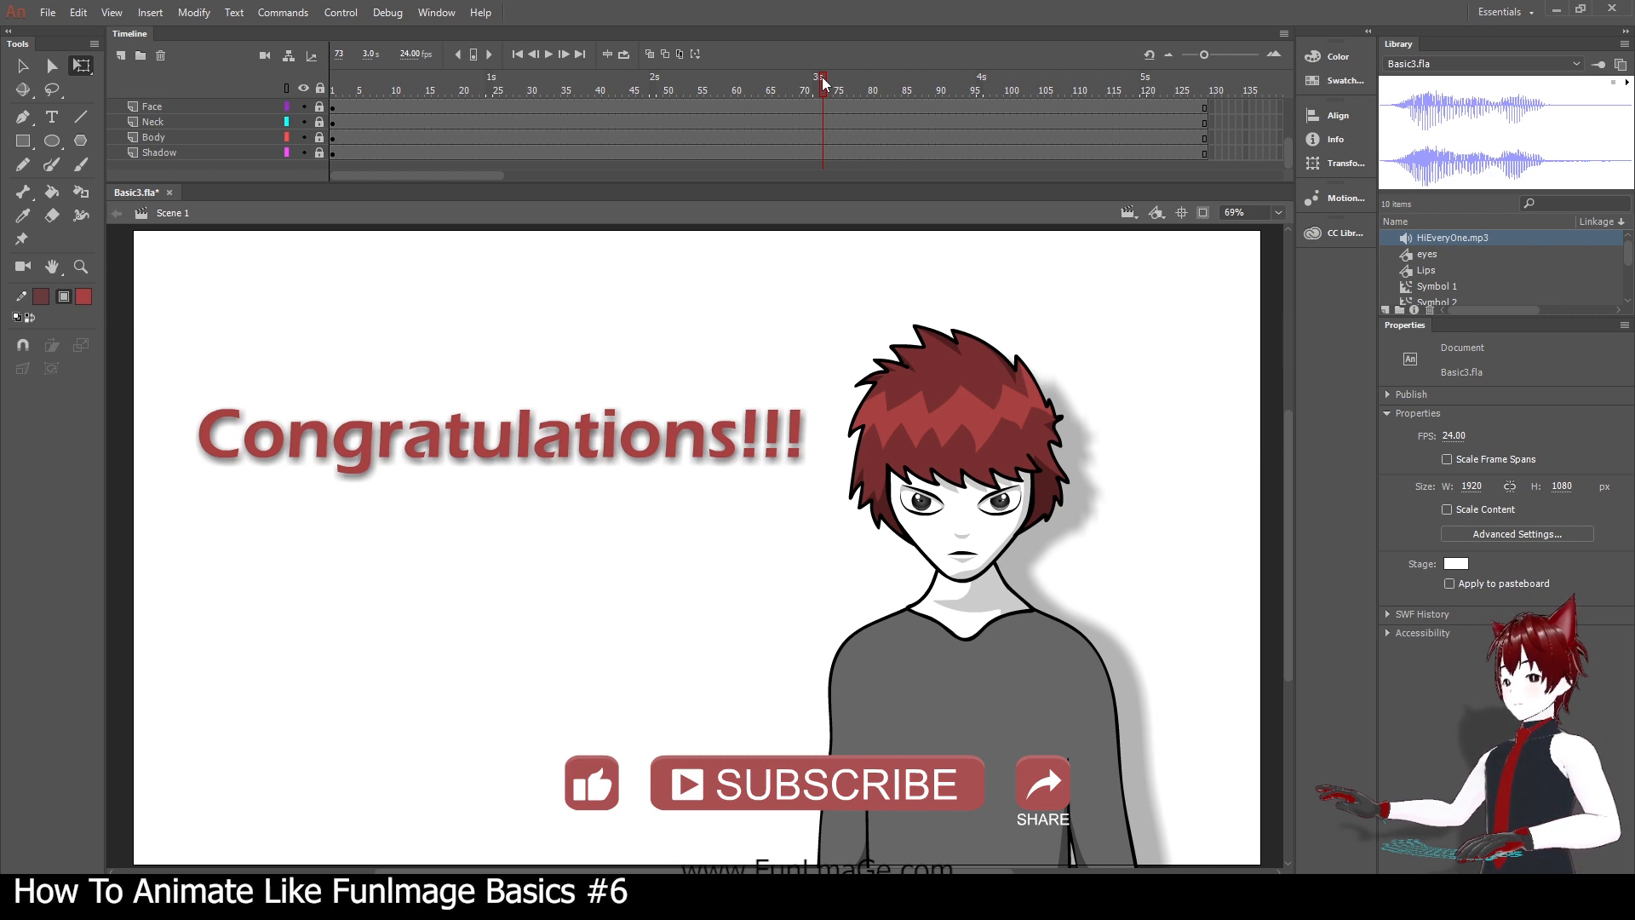